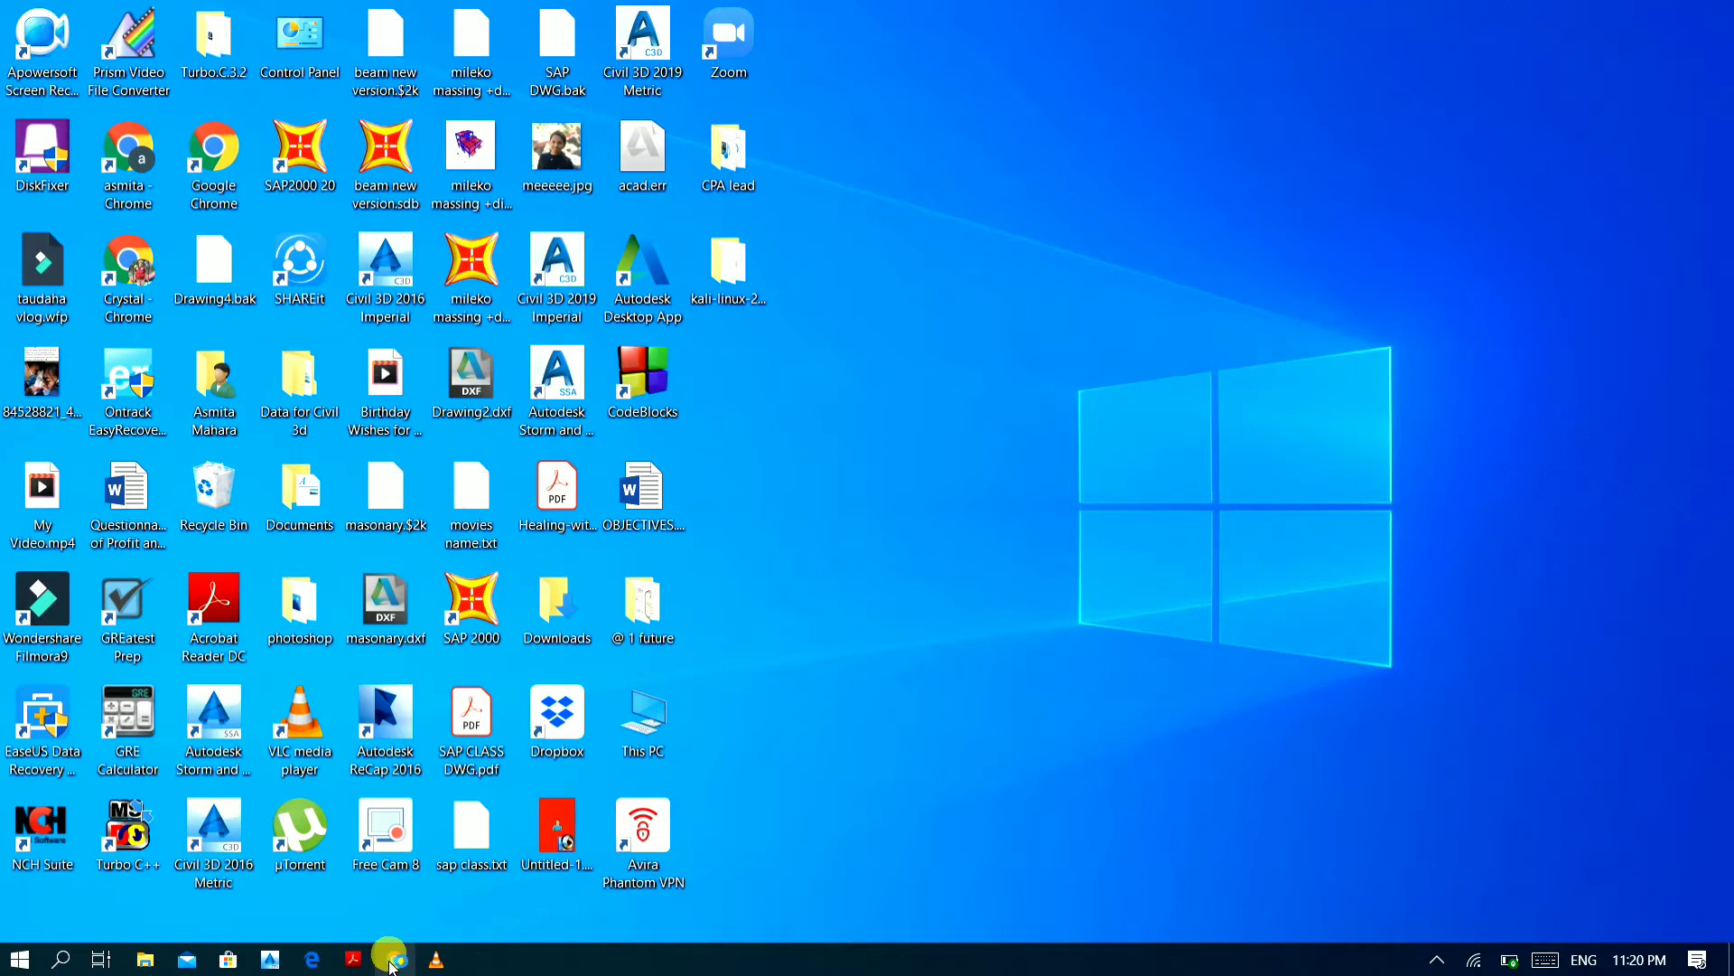
Open Google Chrome and search Google for "rufus official site".
{"action": "left_click", "coordinate": [391, 959]}
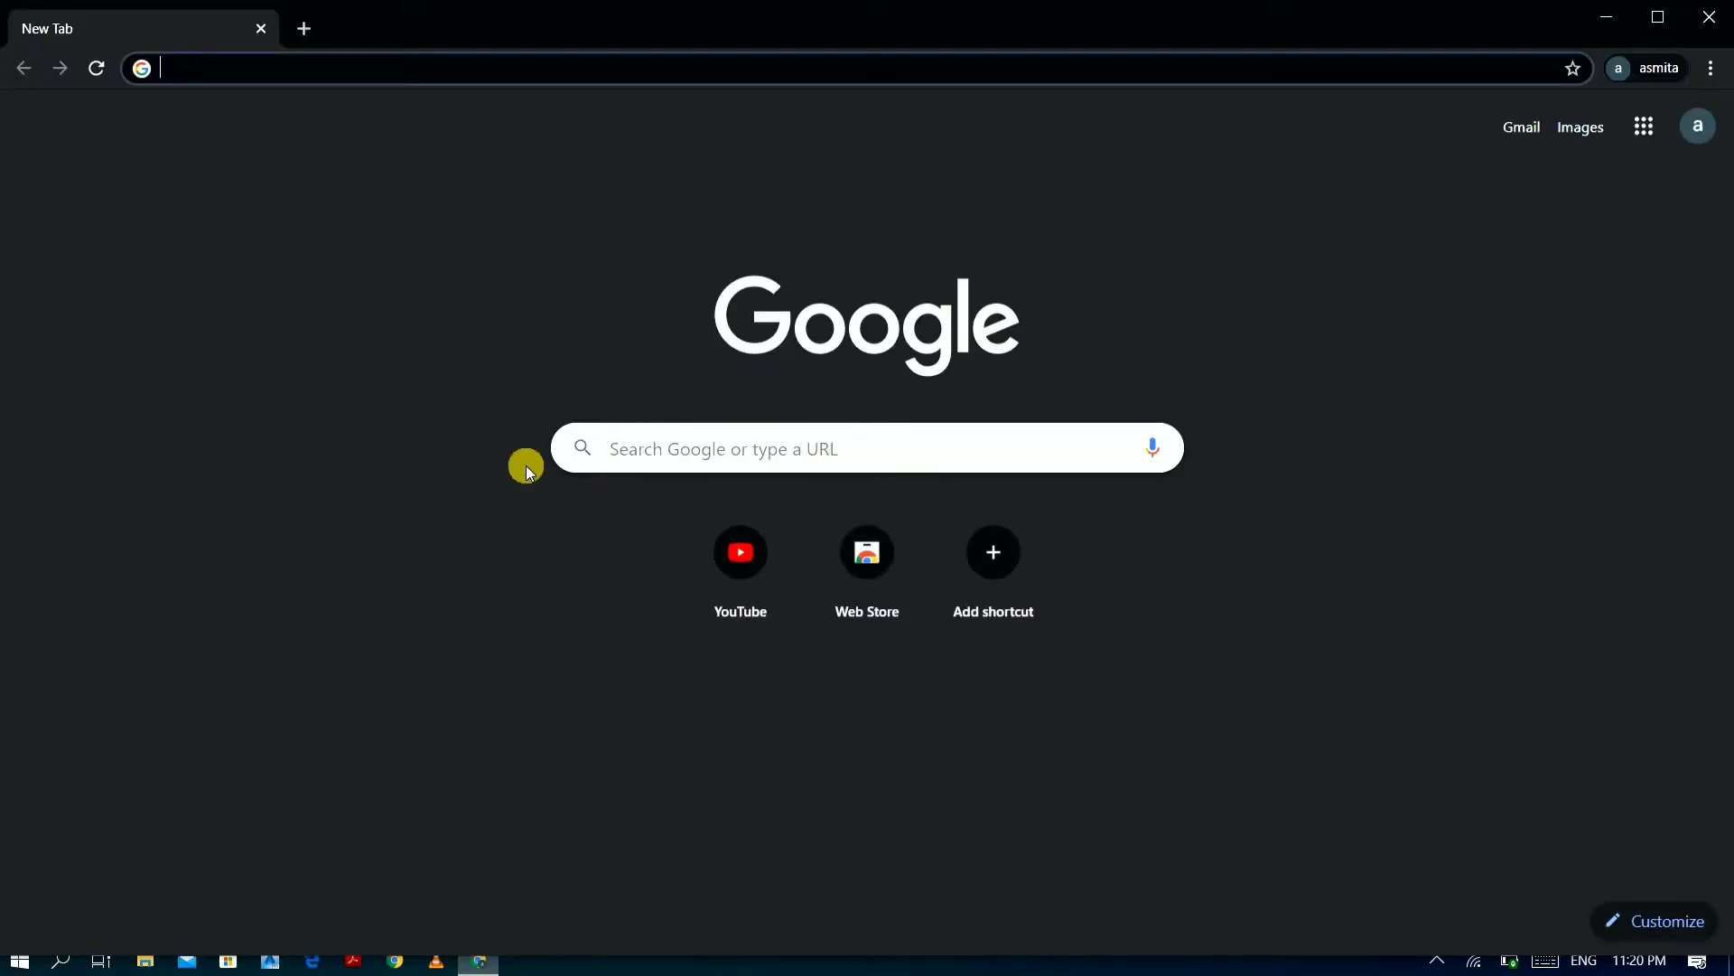
{"action": "left_click", "coordinate": [619, 456]}
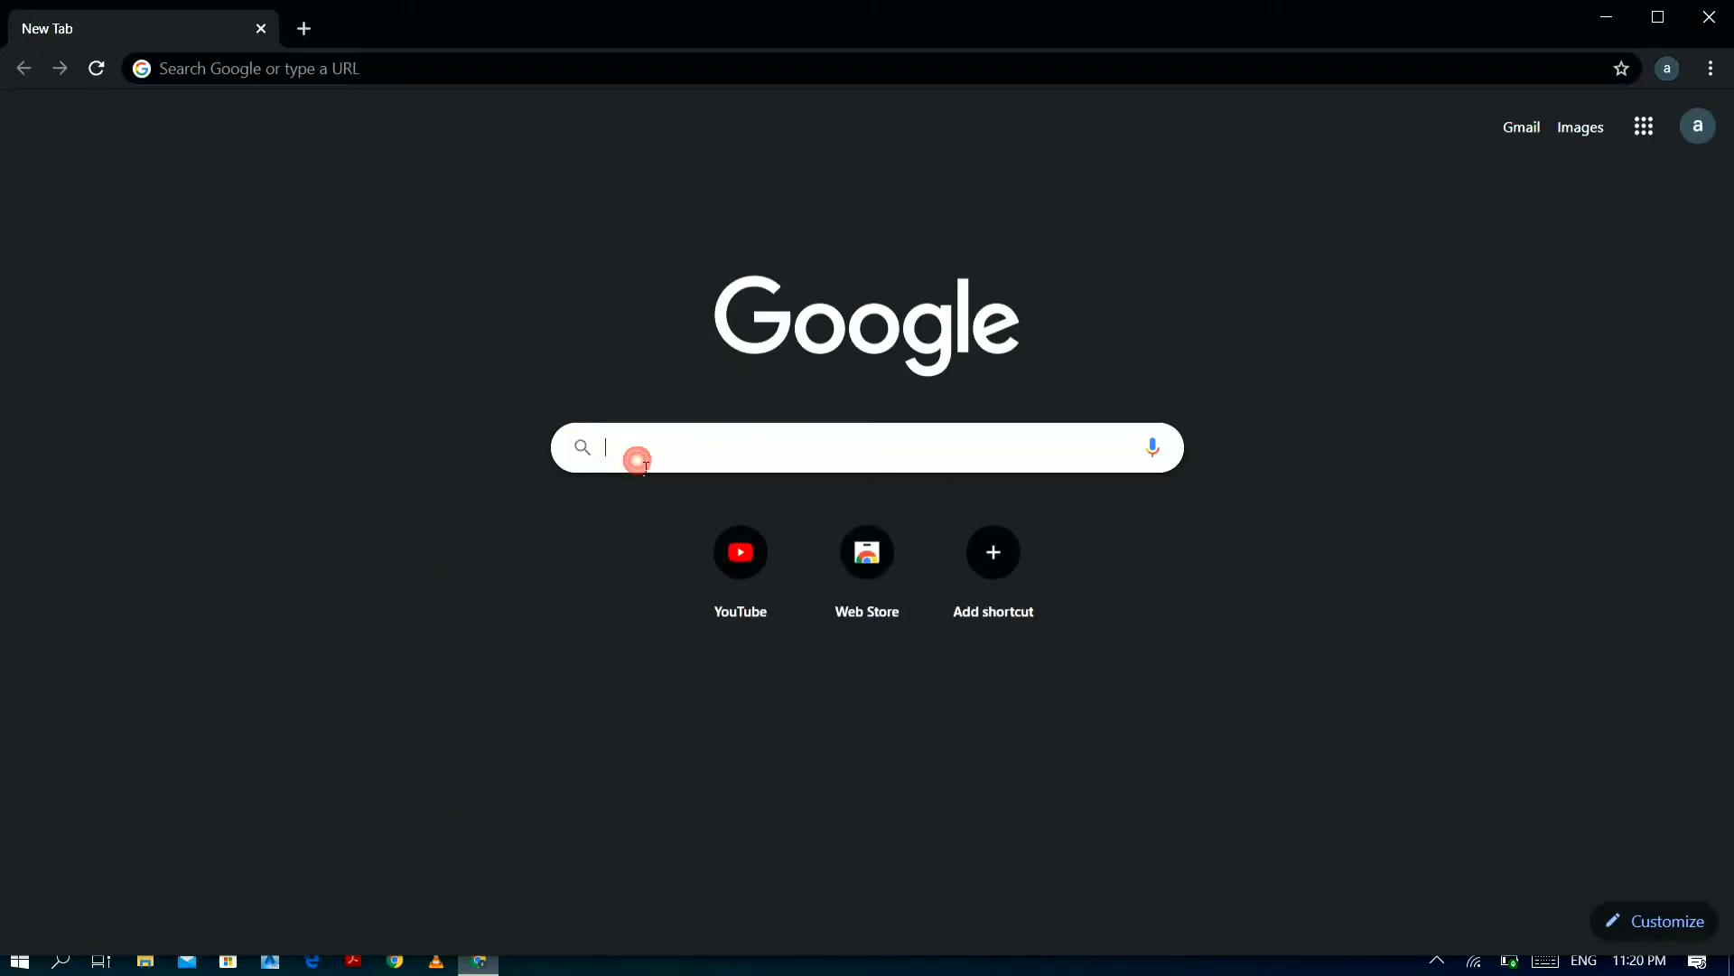
{"action": "type", "text": "rufus"}
{"action": "key", "text": "Right"}
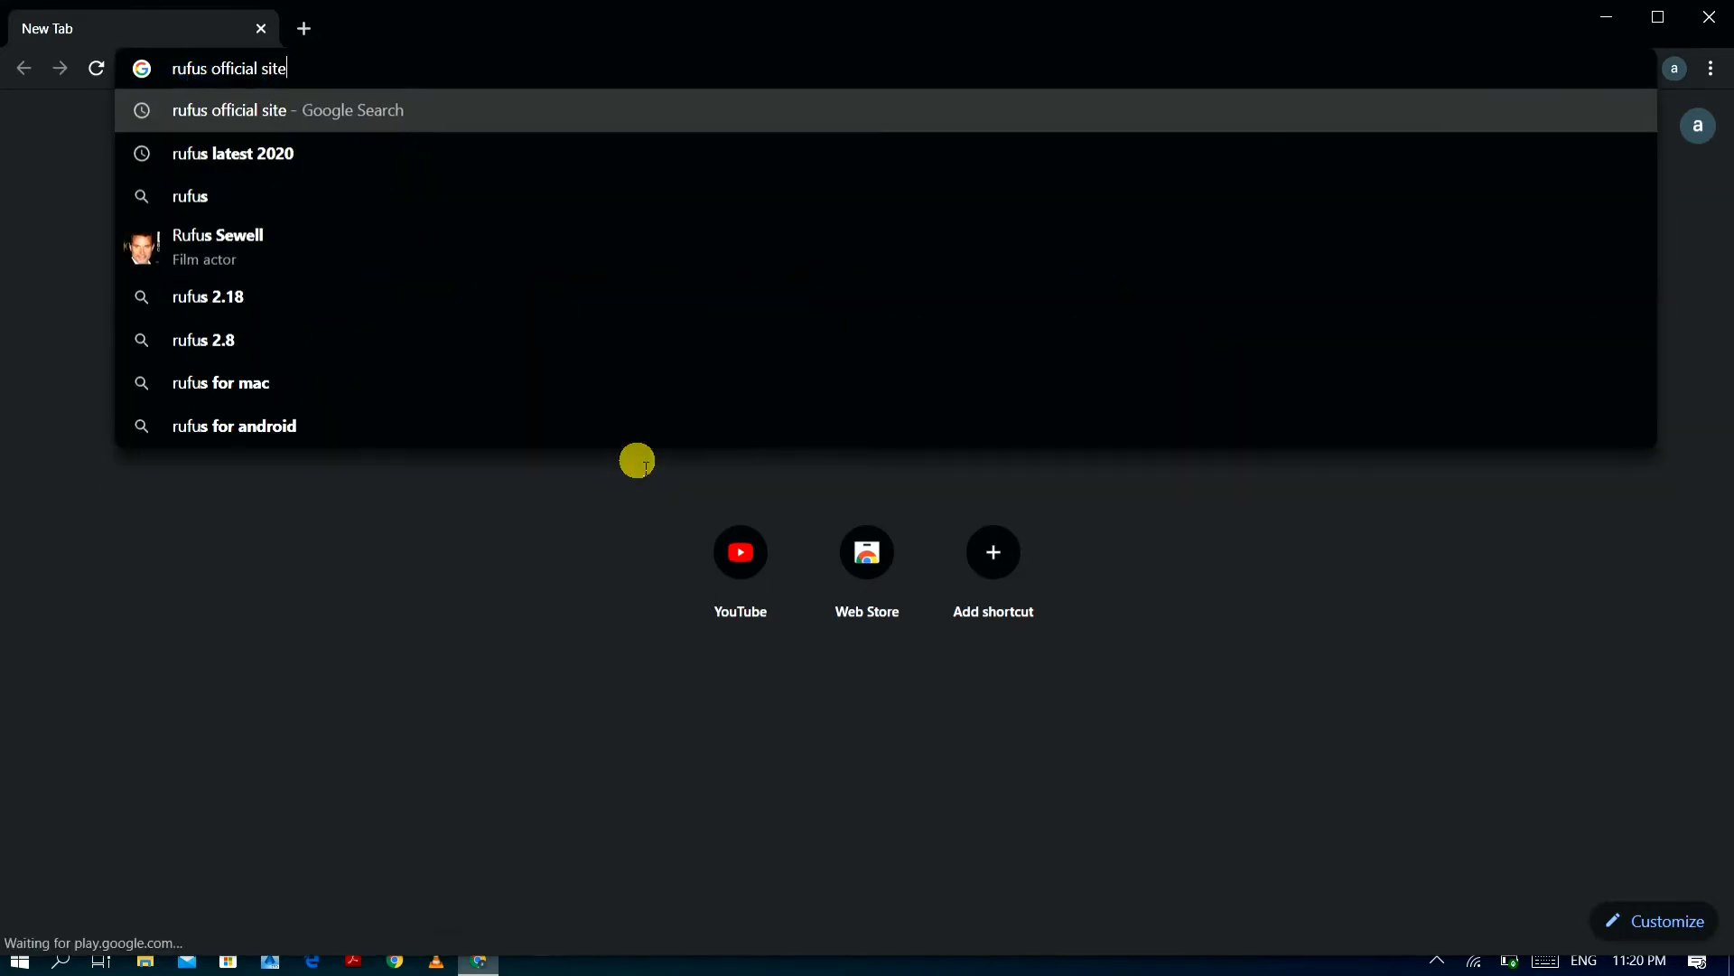
{"action": "key", "text": "Return"}
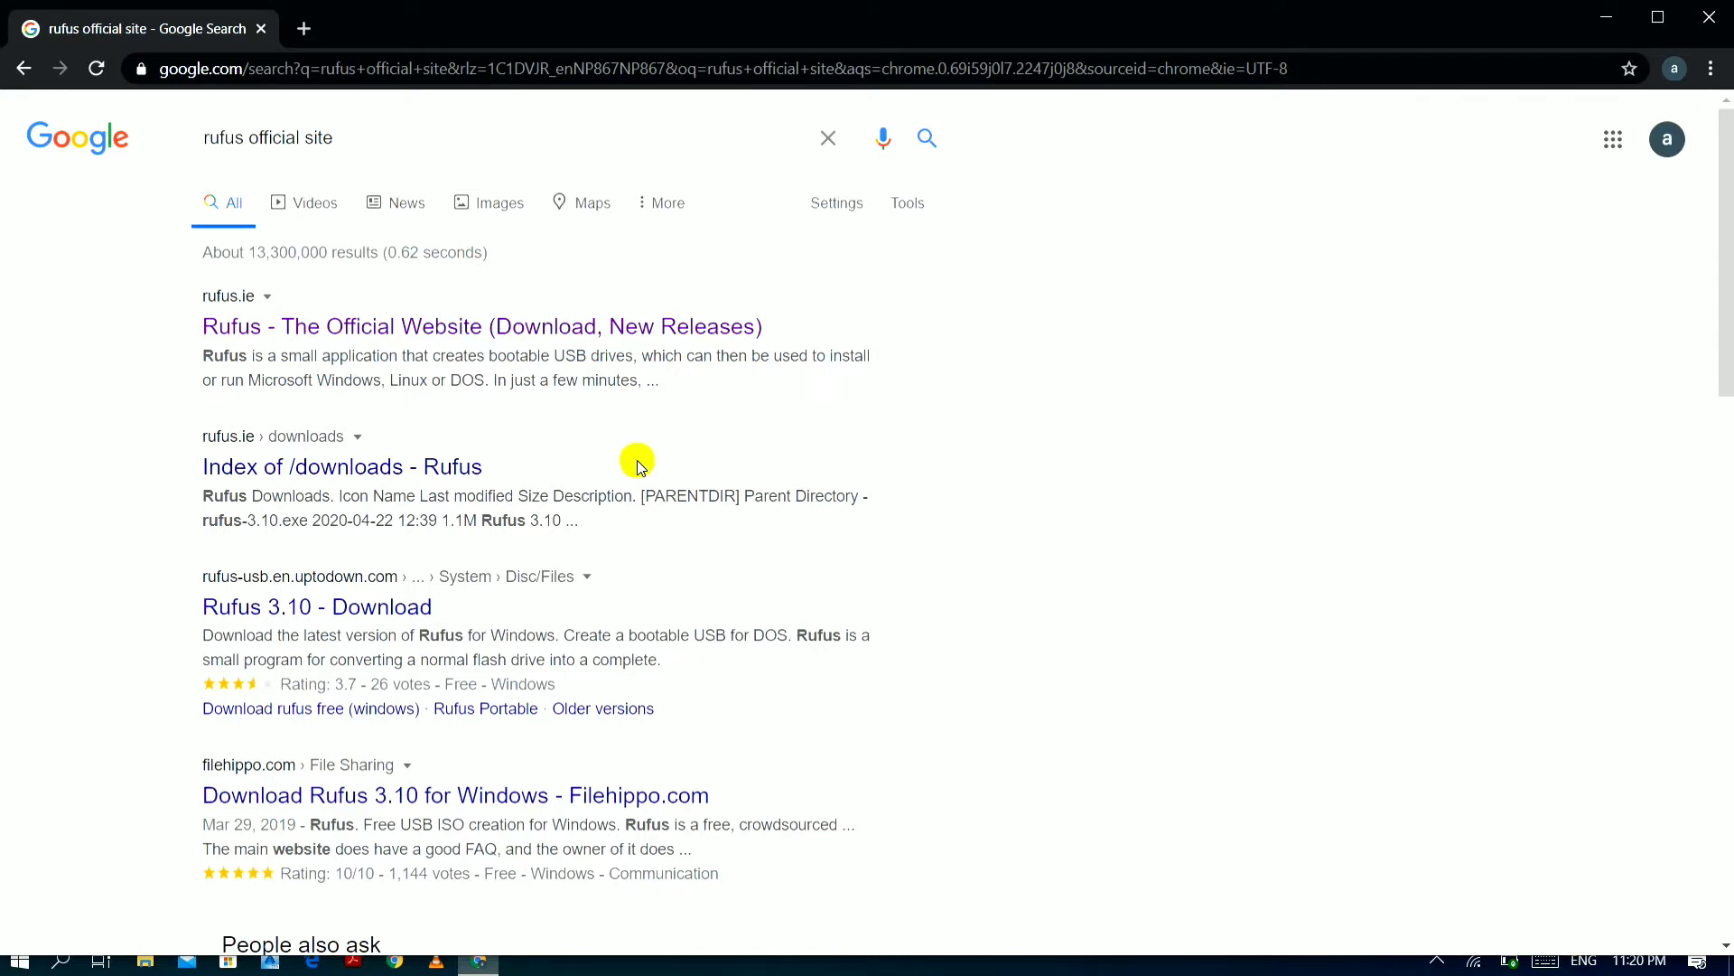
Open the official Rufus website from the search results and download Rufus 3.10 Portable.
{"action": "left_click", "coordinate": [452, 468]}
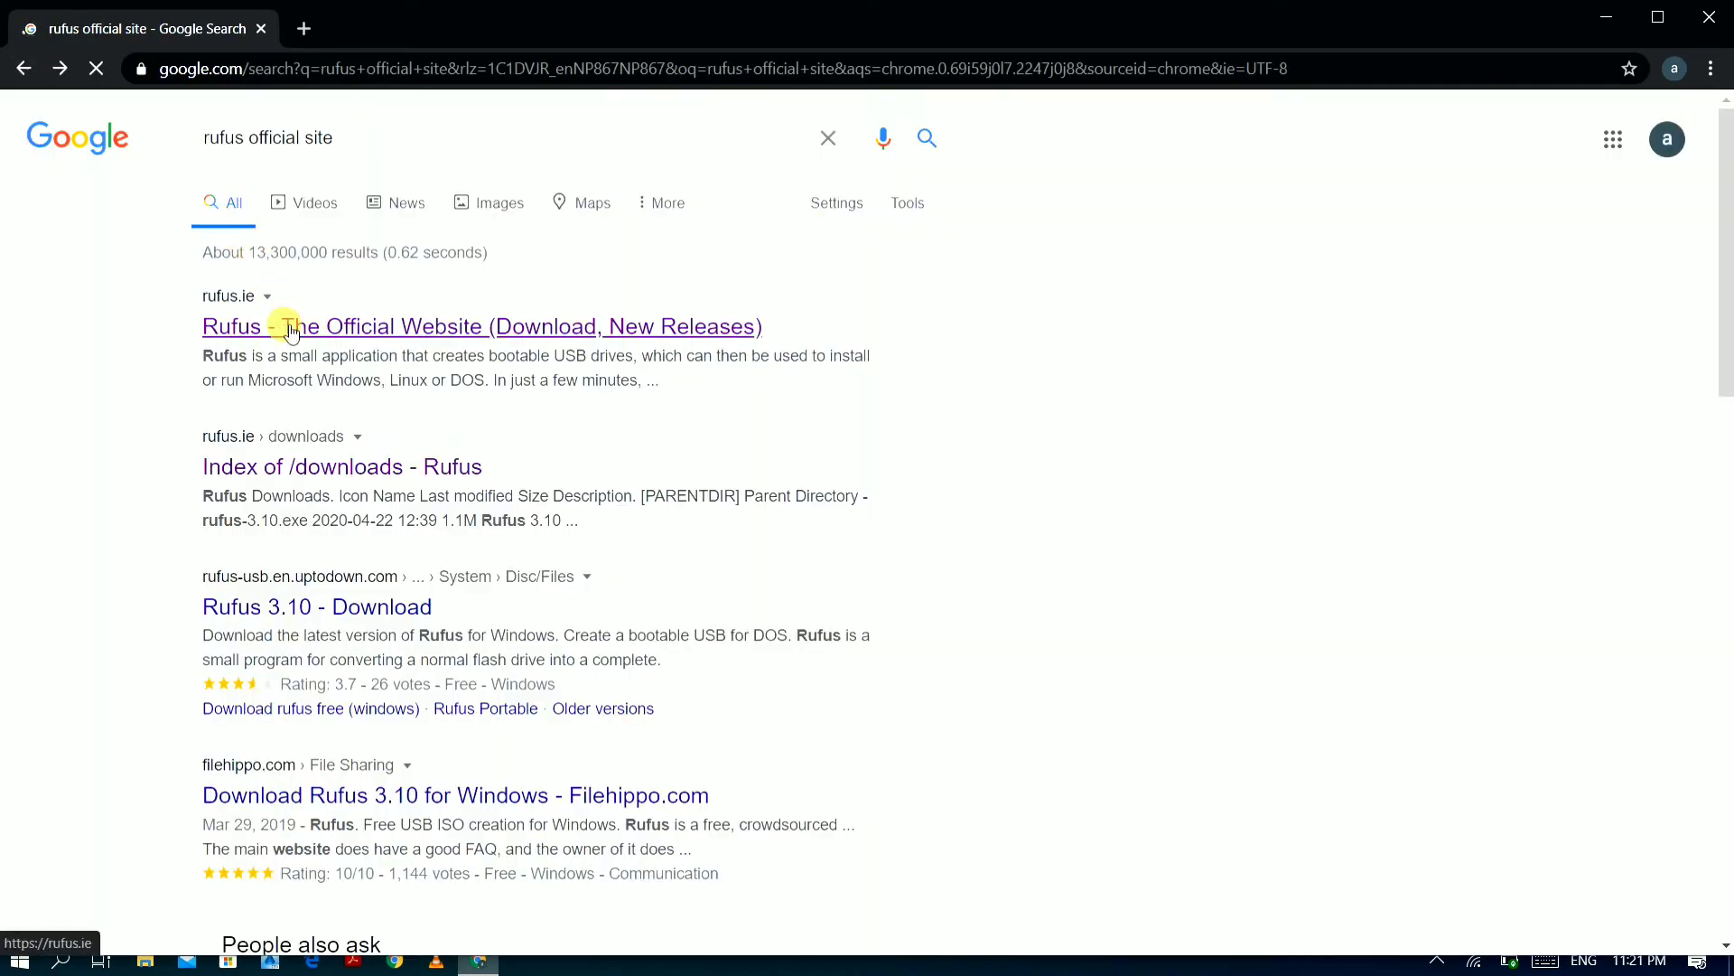
{"action": "left_click", "coordinate": [289, 329]}
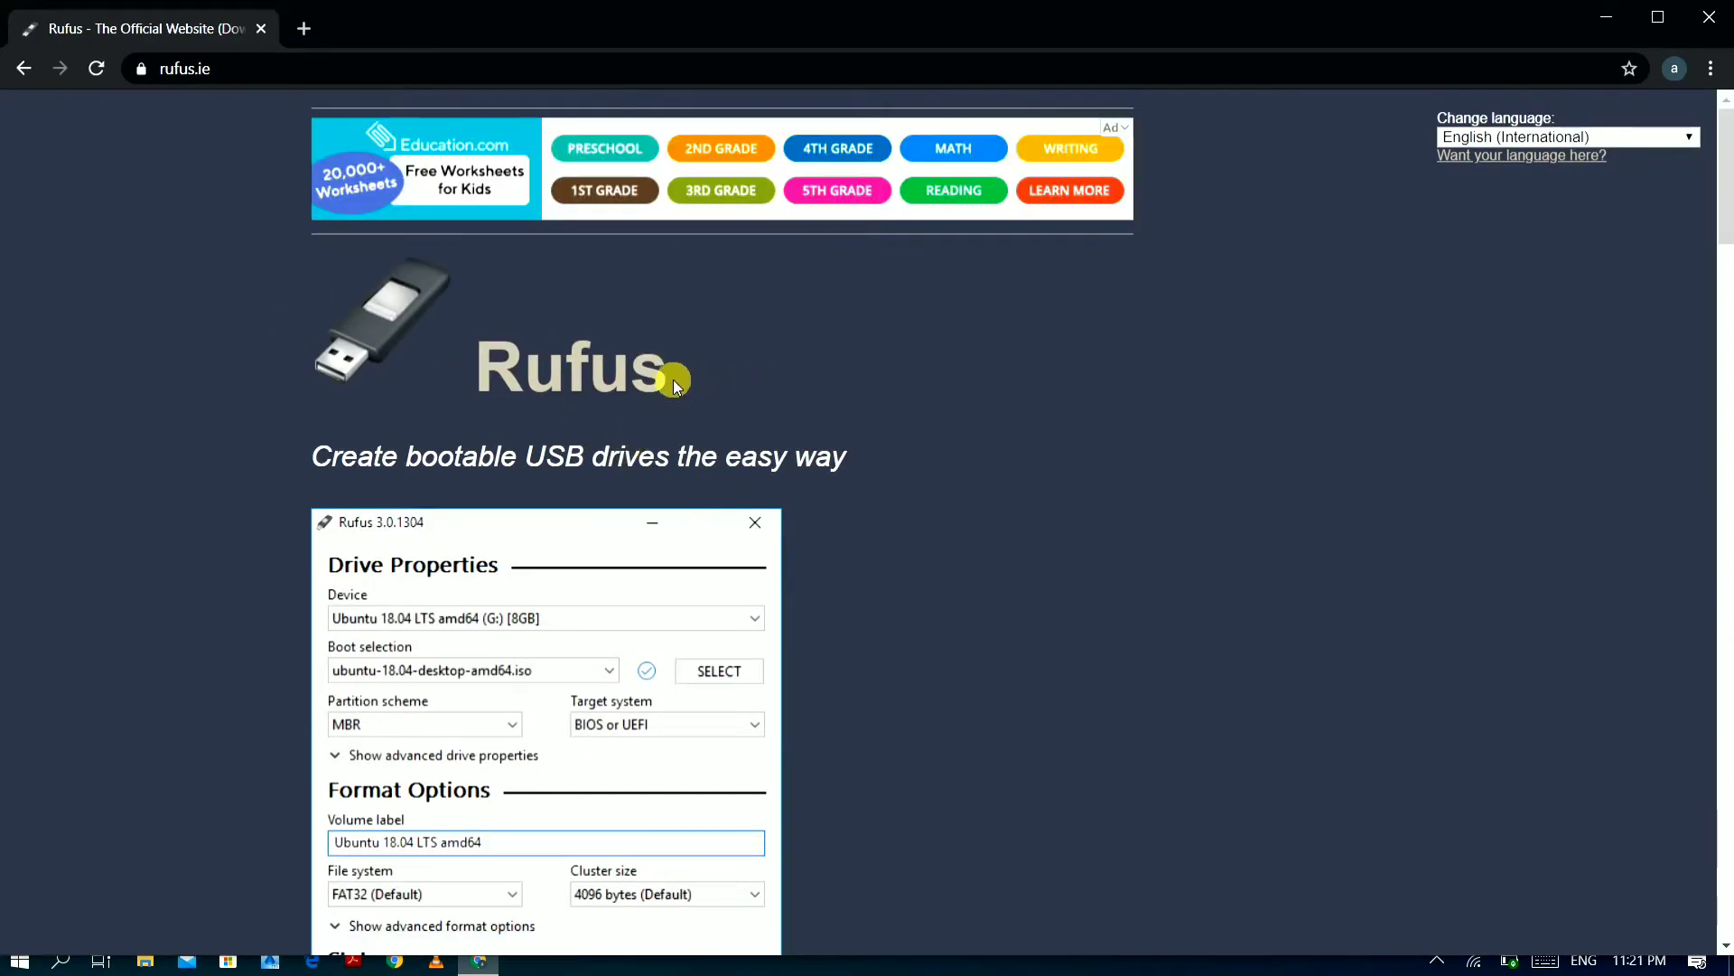
{"action": "scroll", "coordinate": [637, 491], "scroll_direction": "down", "scroll_amount": 5}
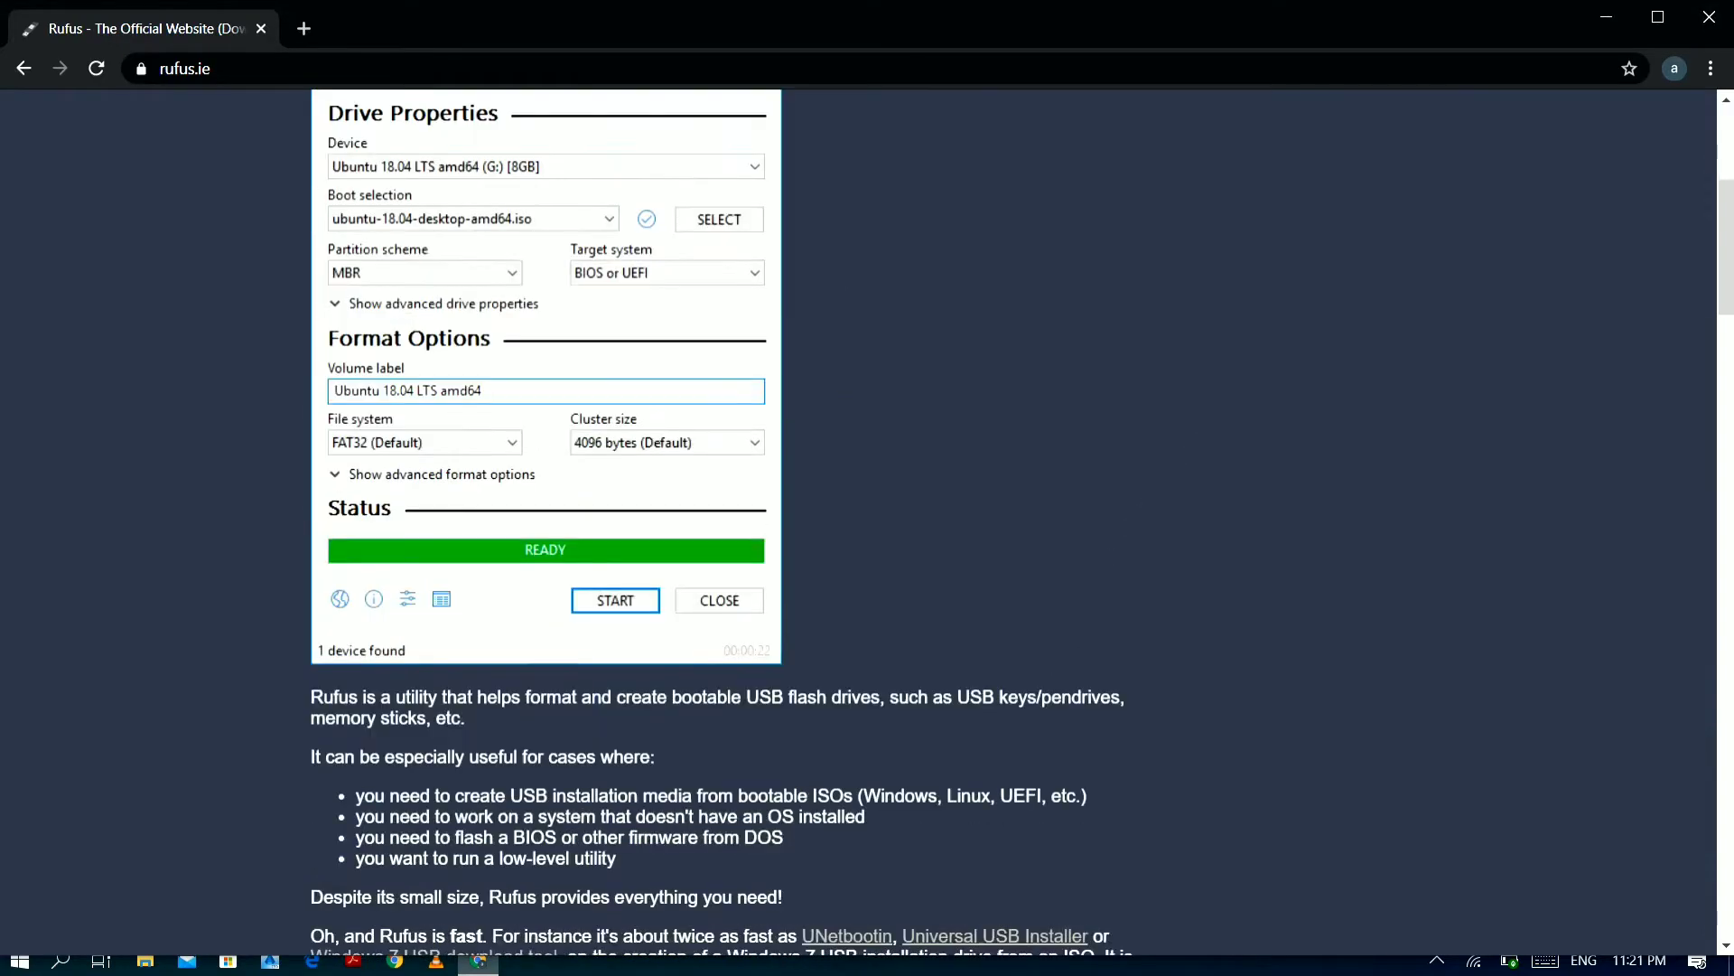
{"action": "scroll", "coordinate": [723, 524], "scroll_direction": "down", "scroll_amount": 7}
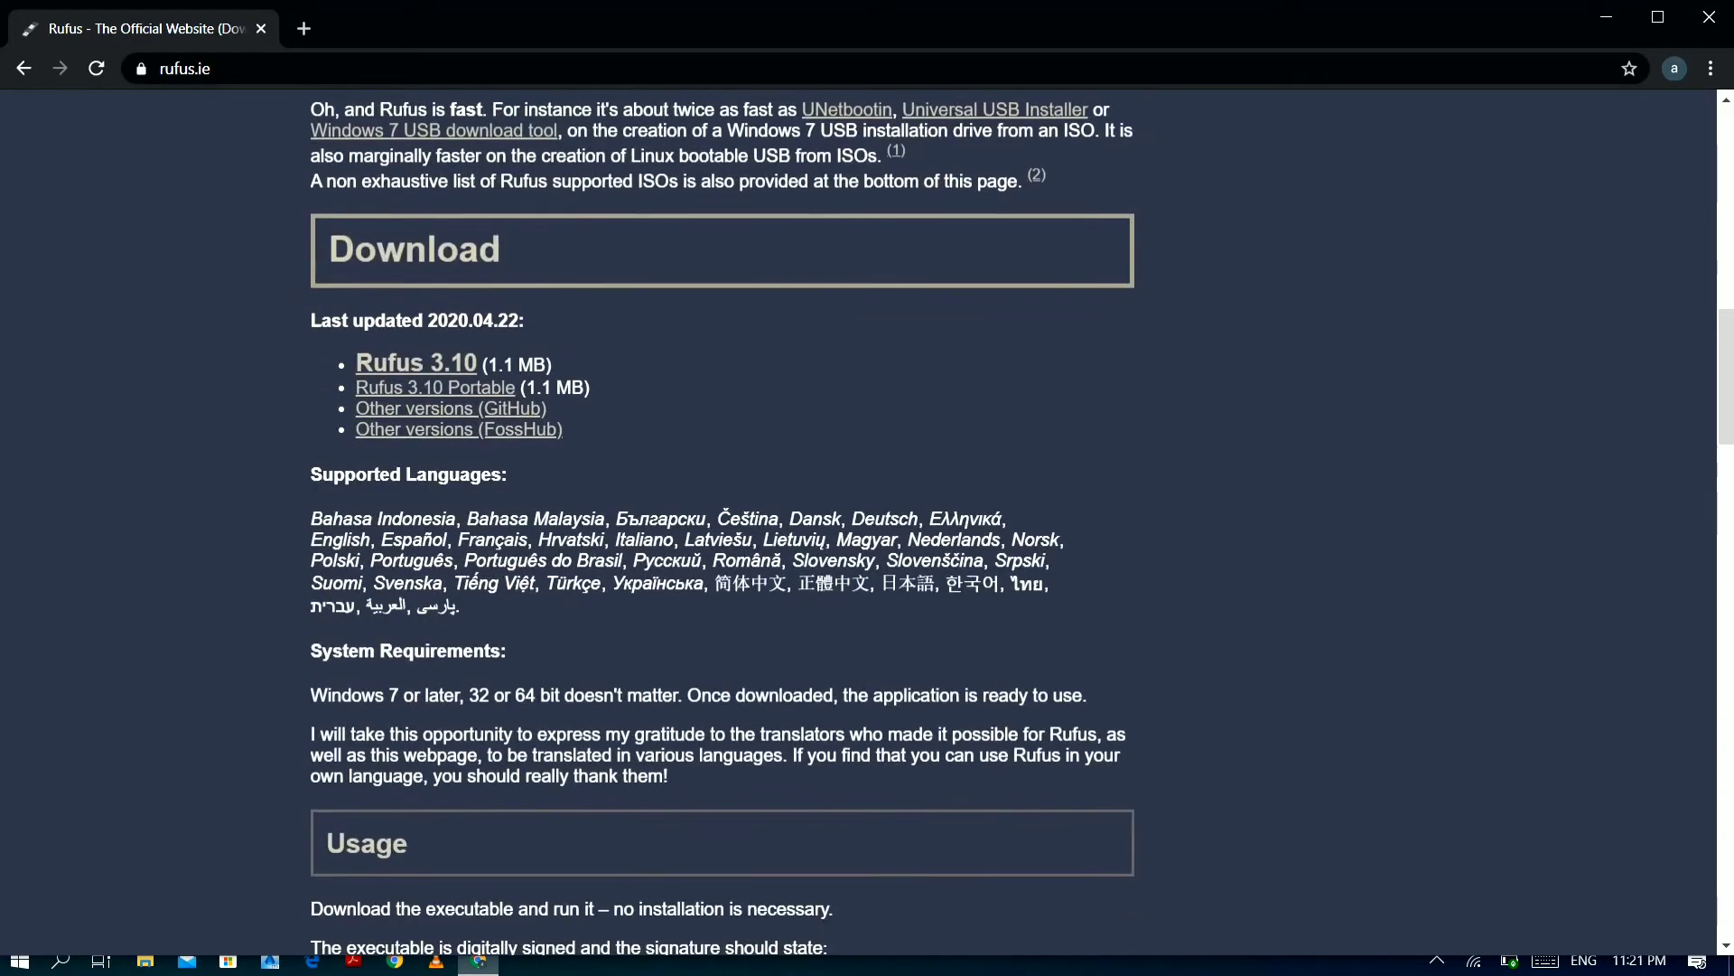
{"action": "scroll", "coordinate": [623, 492], "scroll_direction": "up", "scroll_amount": 1}
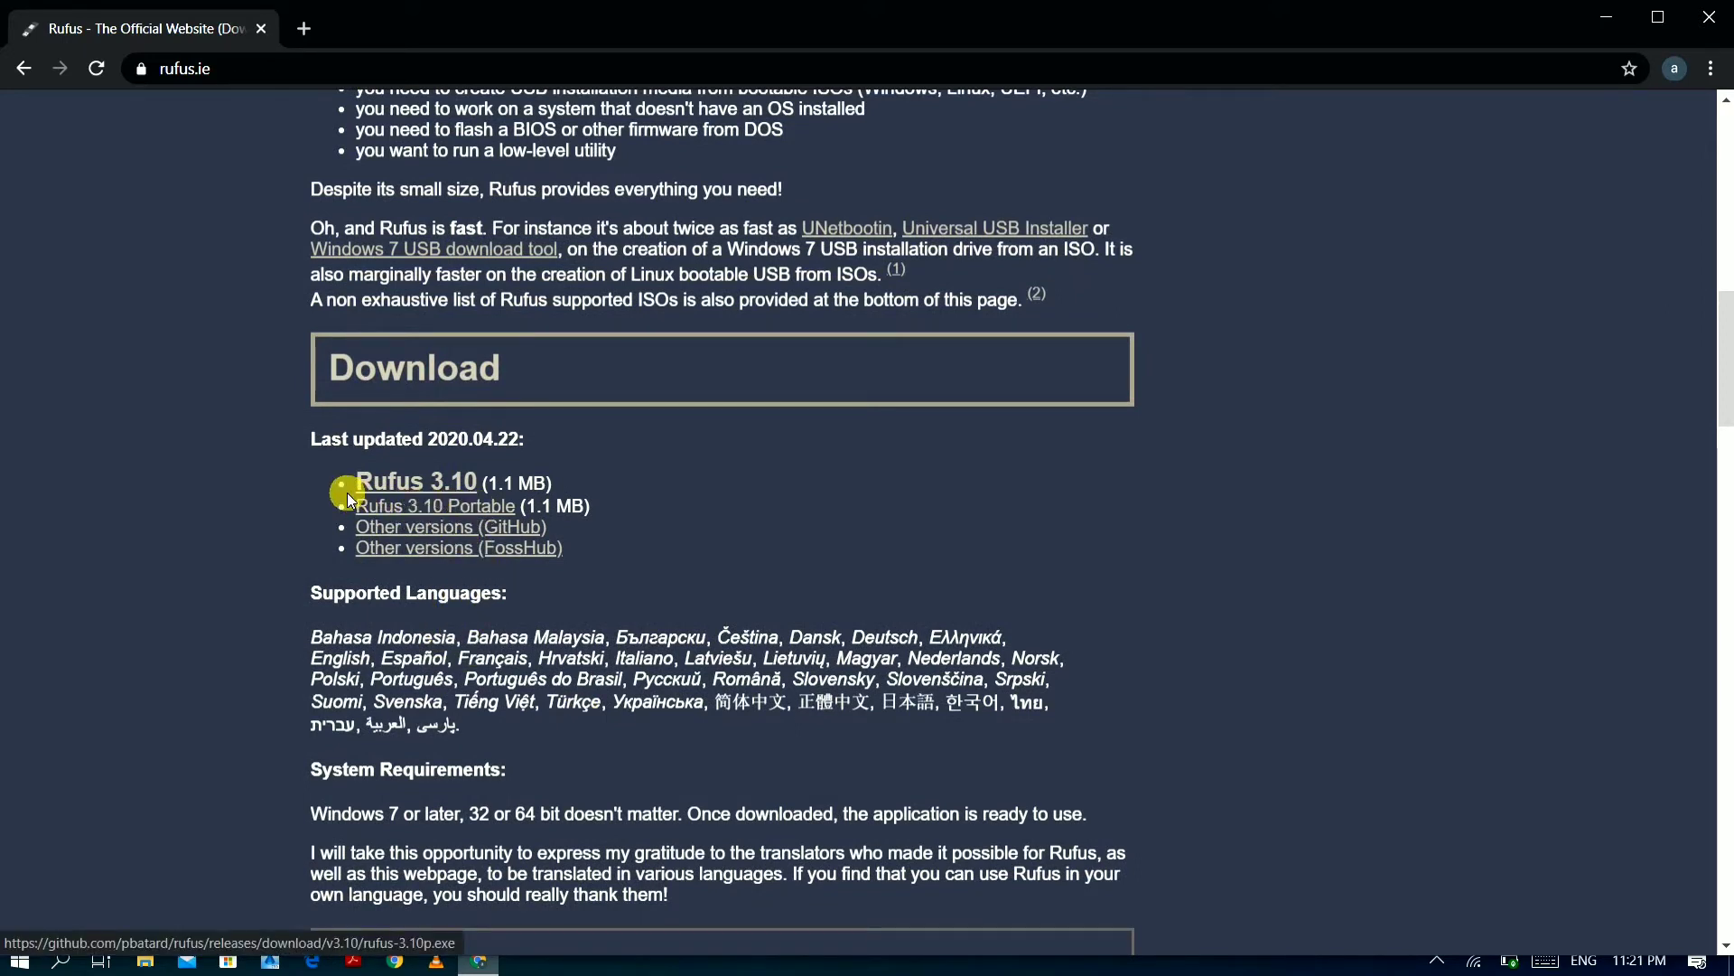
{"action": "left_click_drag", "start_coordinate": [340, 500], "coordinate": [595, 506]}
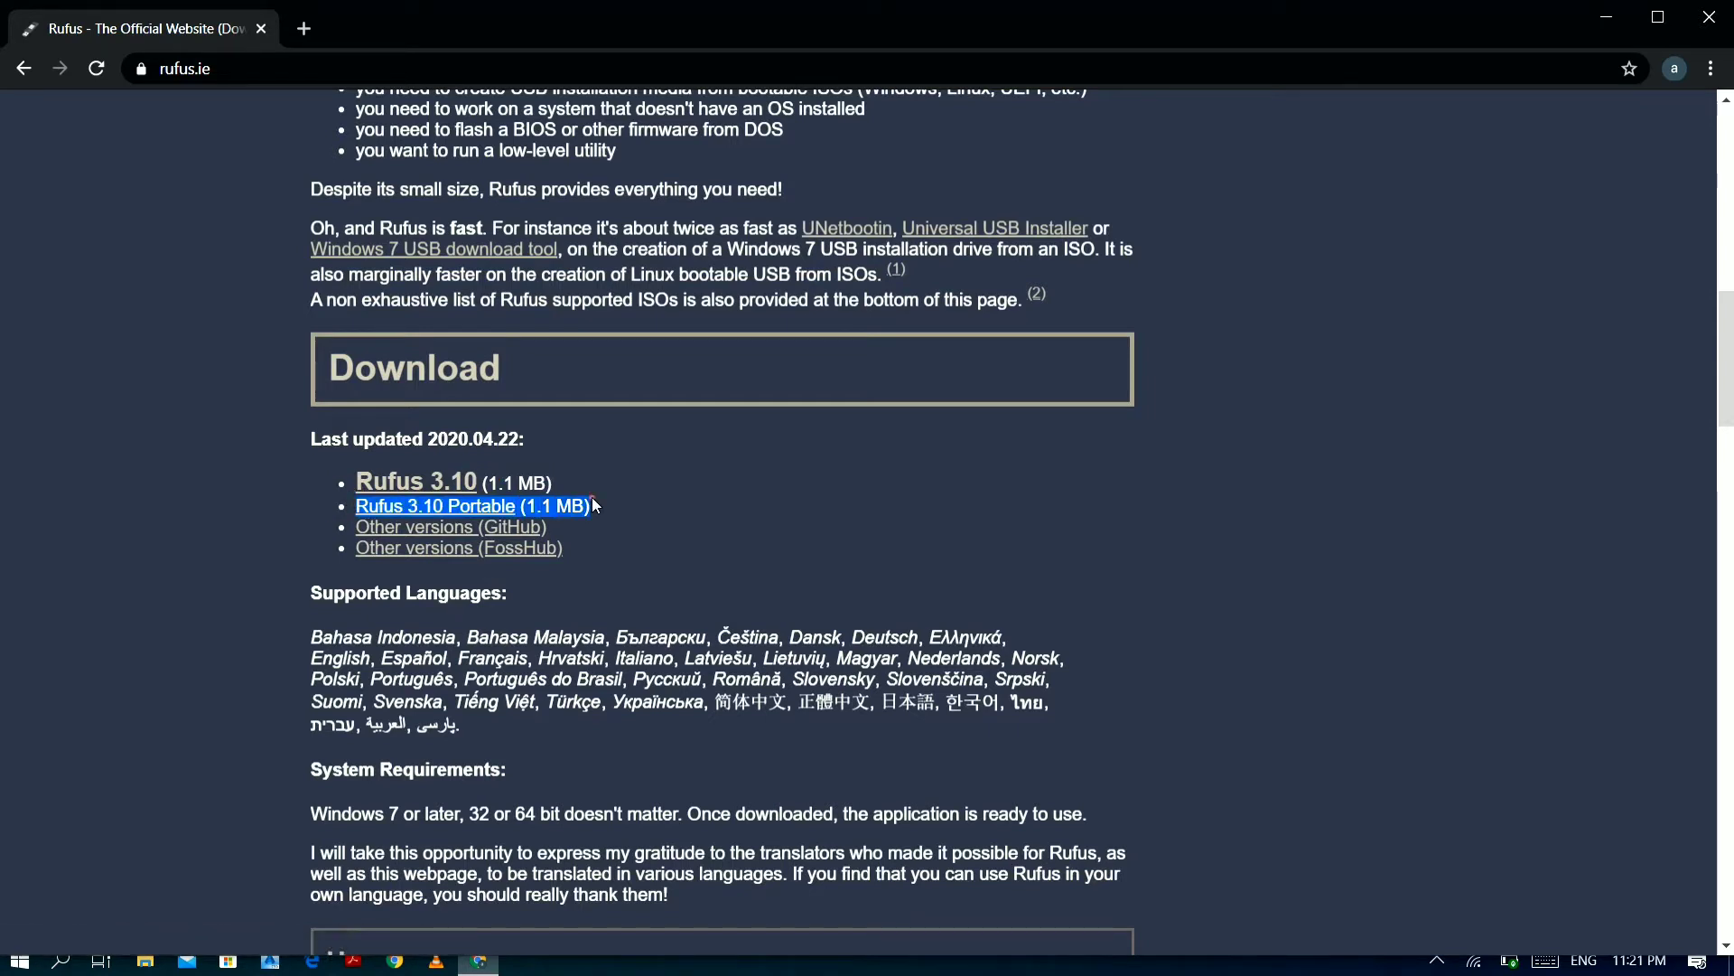
{"action": "left_click", "coordinate": [499, 507]}
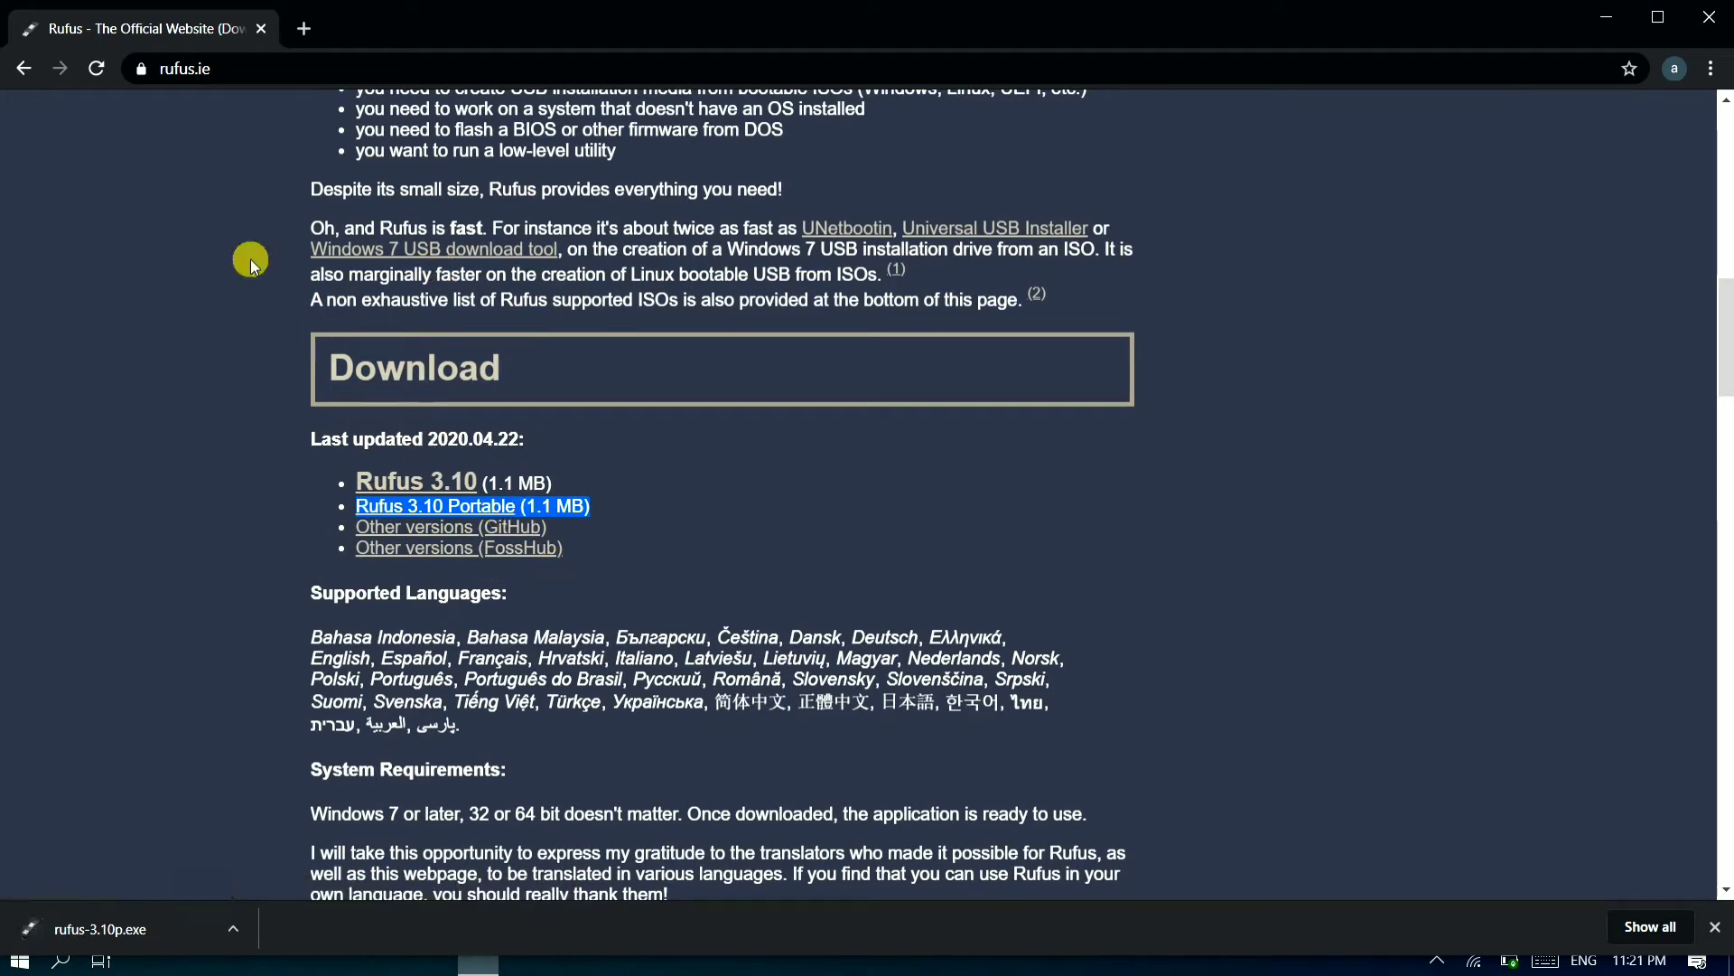
Search for "kali linux" in a new tab and open the downloads page of the official kali.org site.
{"action": "left_click", "coordinate": [300, 30]}
{"action": "type", "text": "k"}
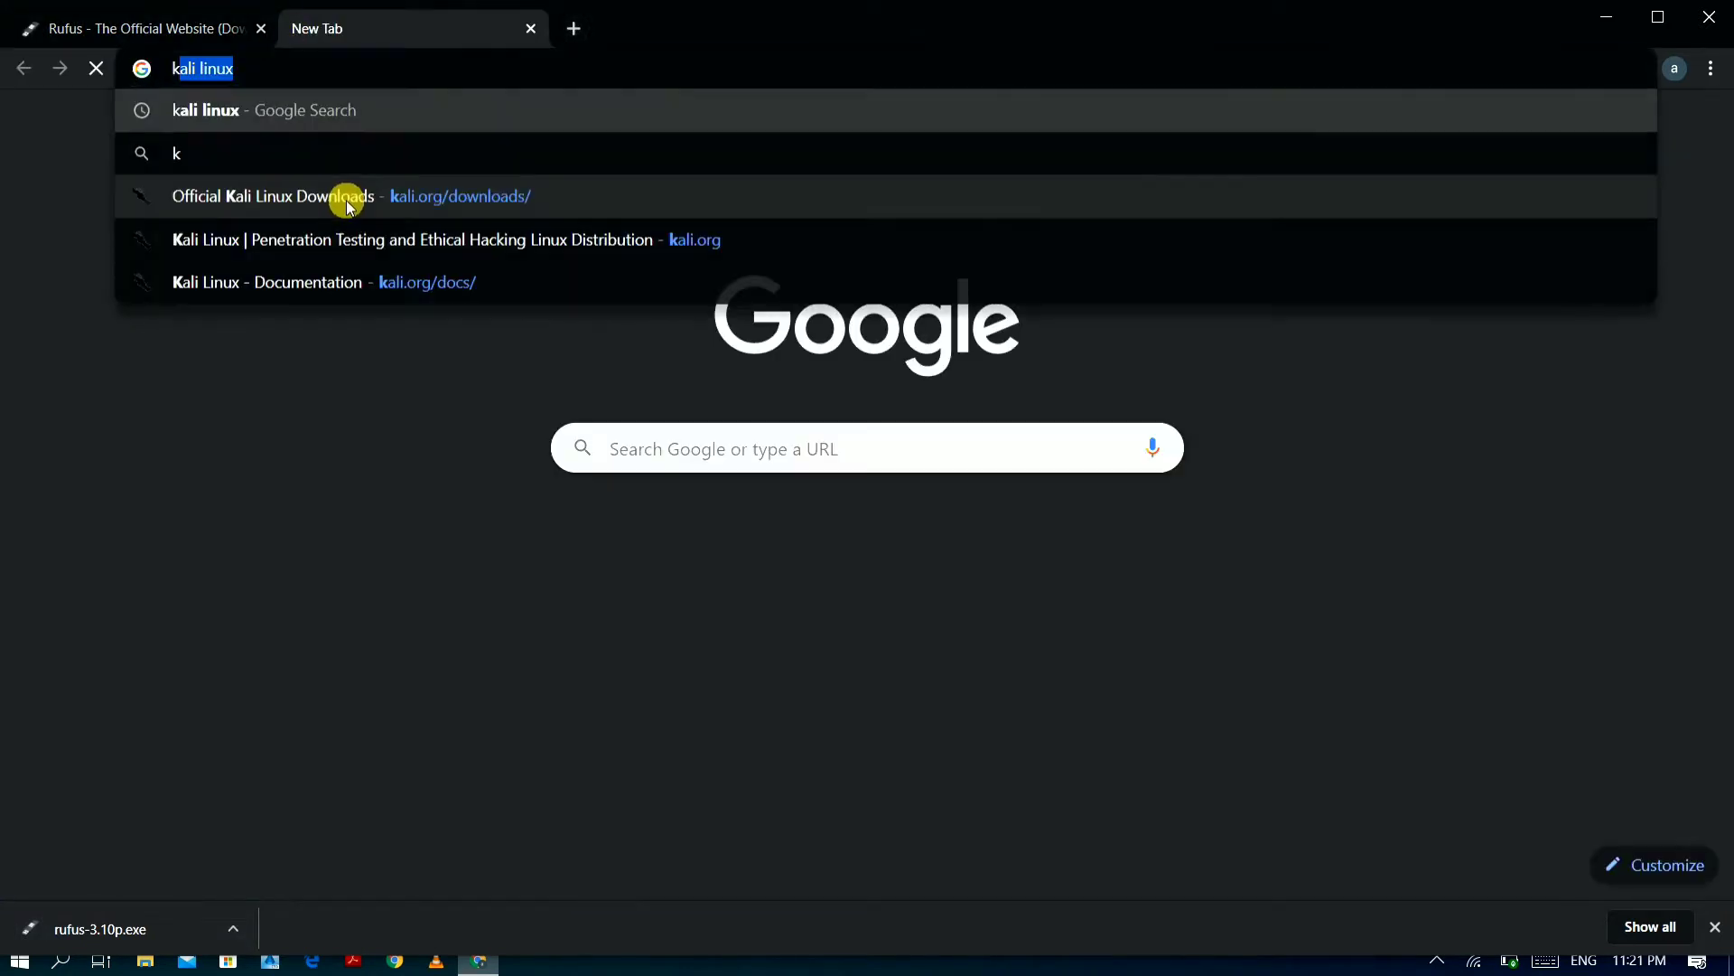
{"action": "type", "text": "ali linux"}
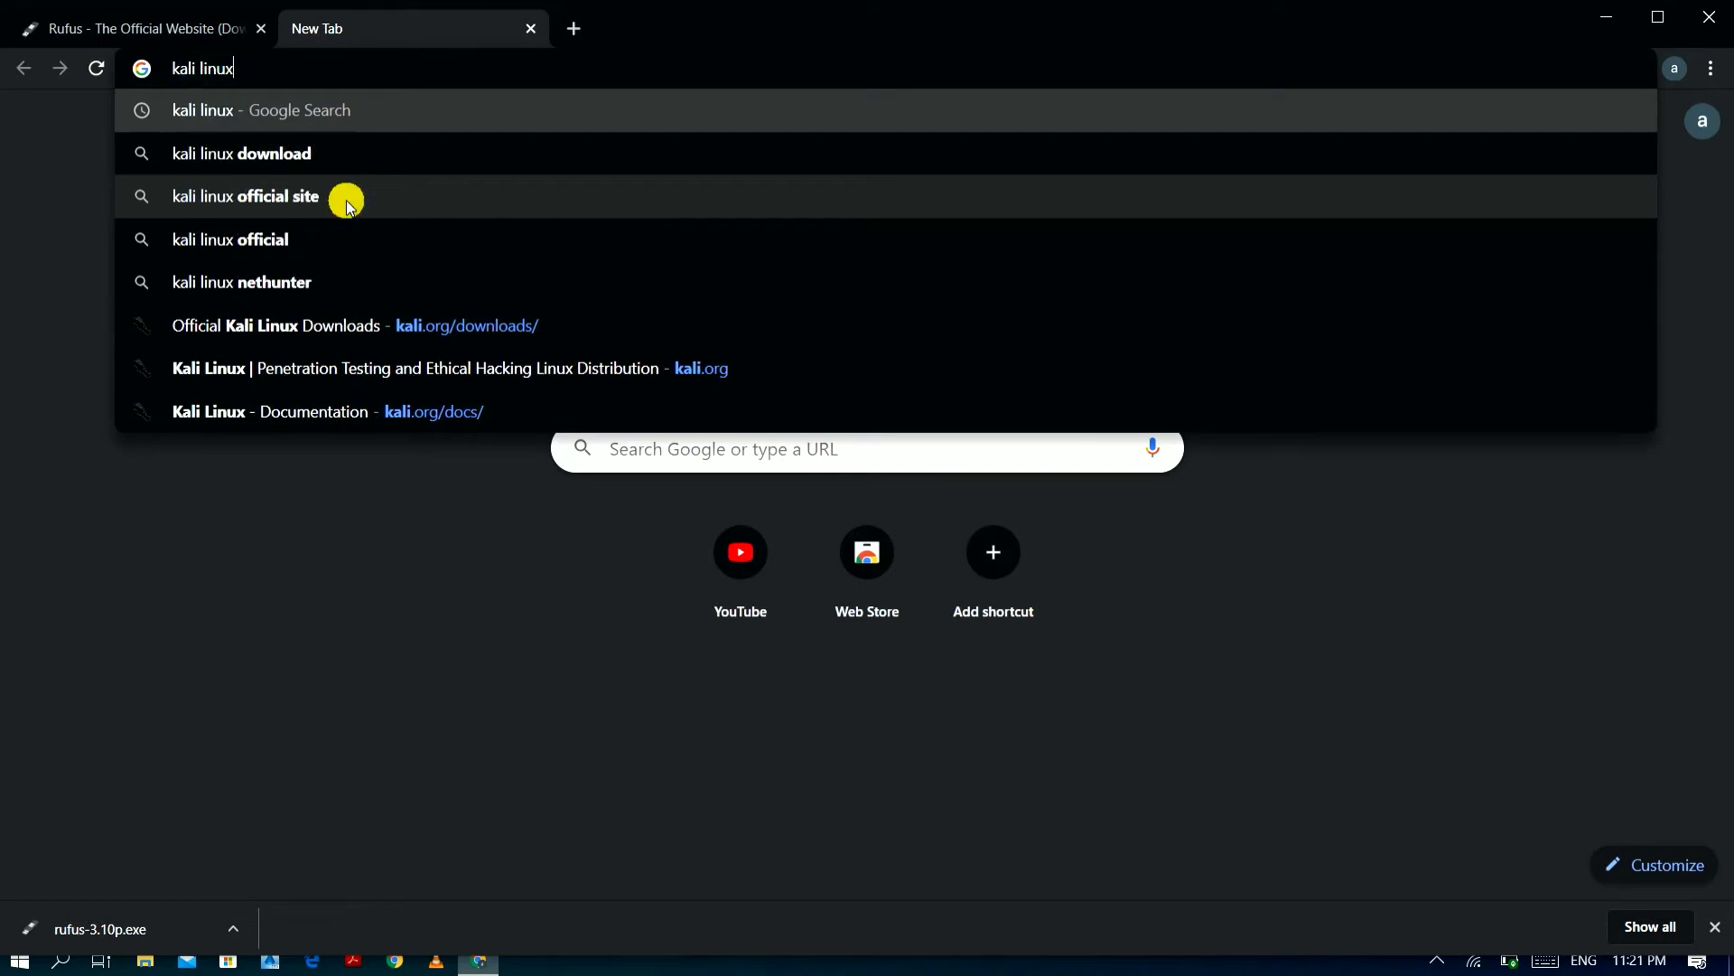
{"action": "key", "text": "Return"}
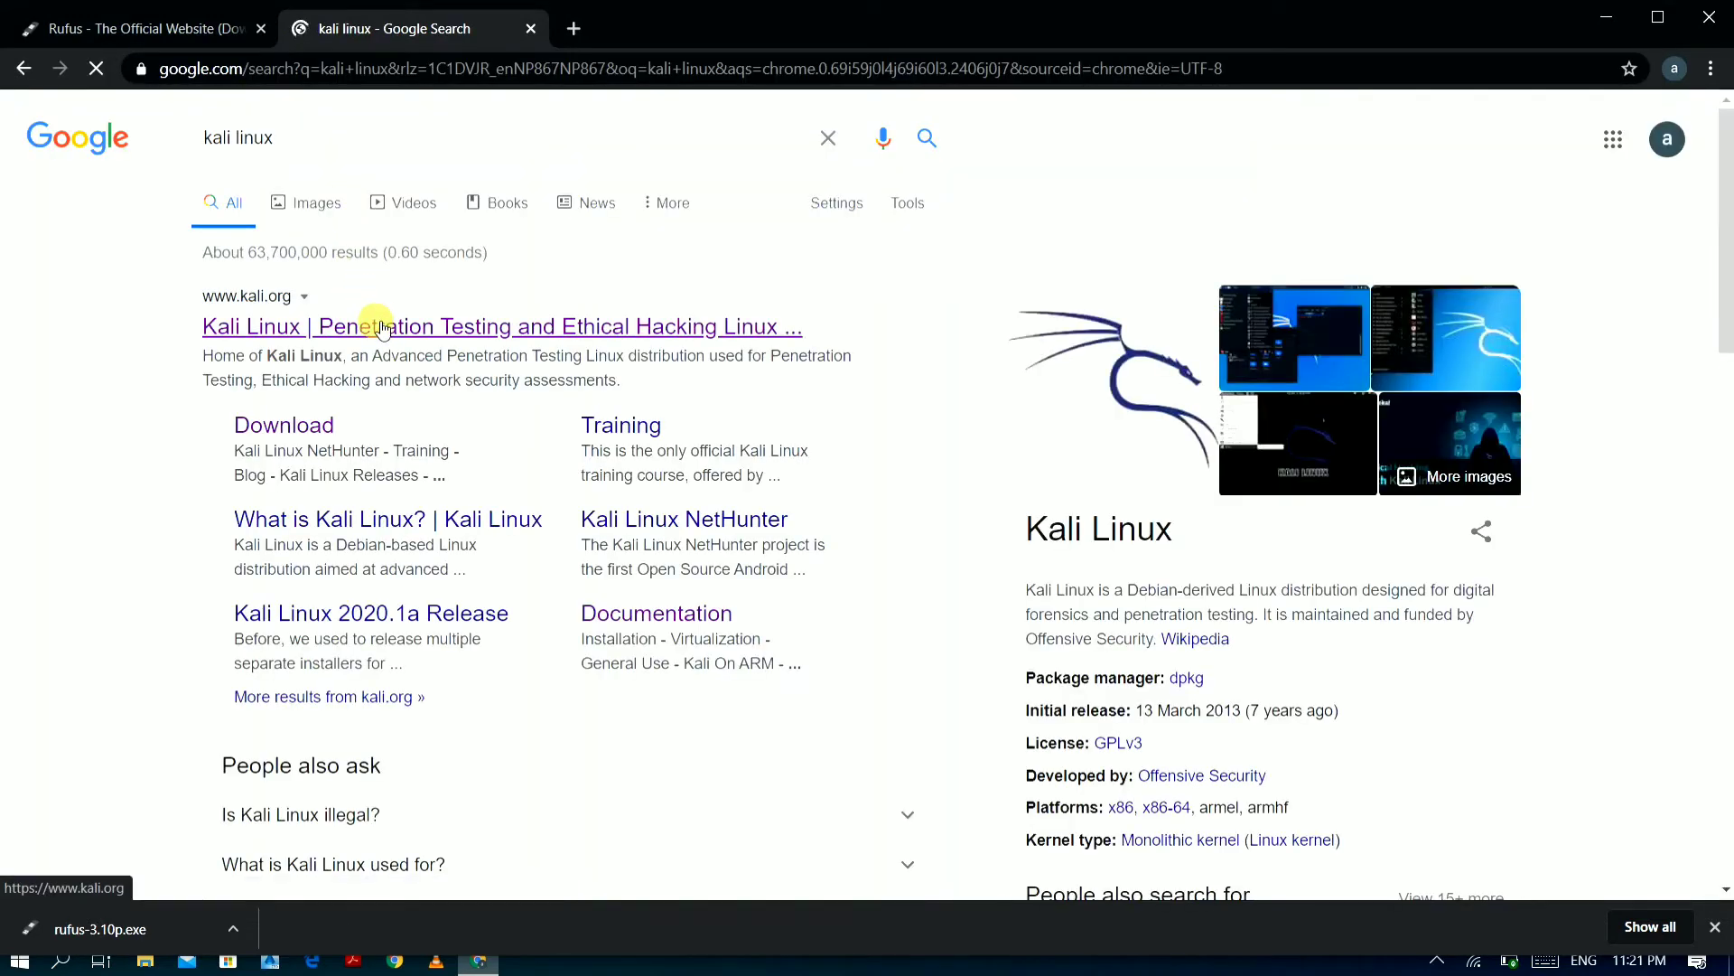
{"action": "left_click", "coordinate": [381, 323]}
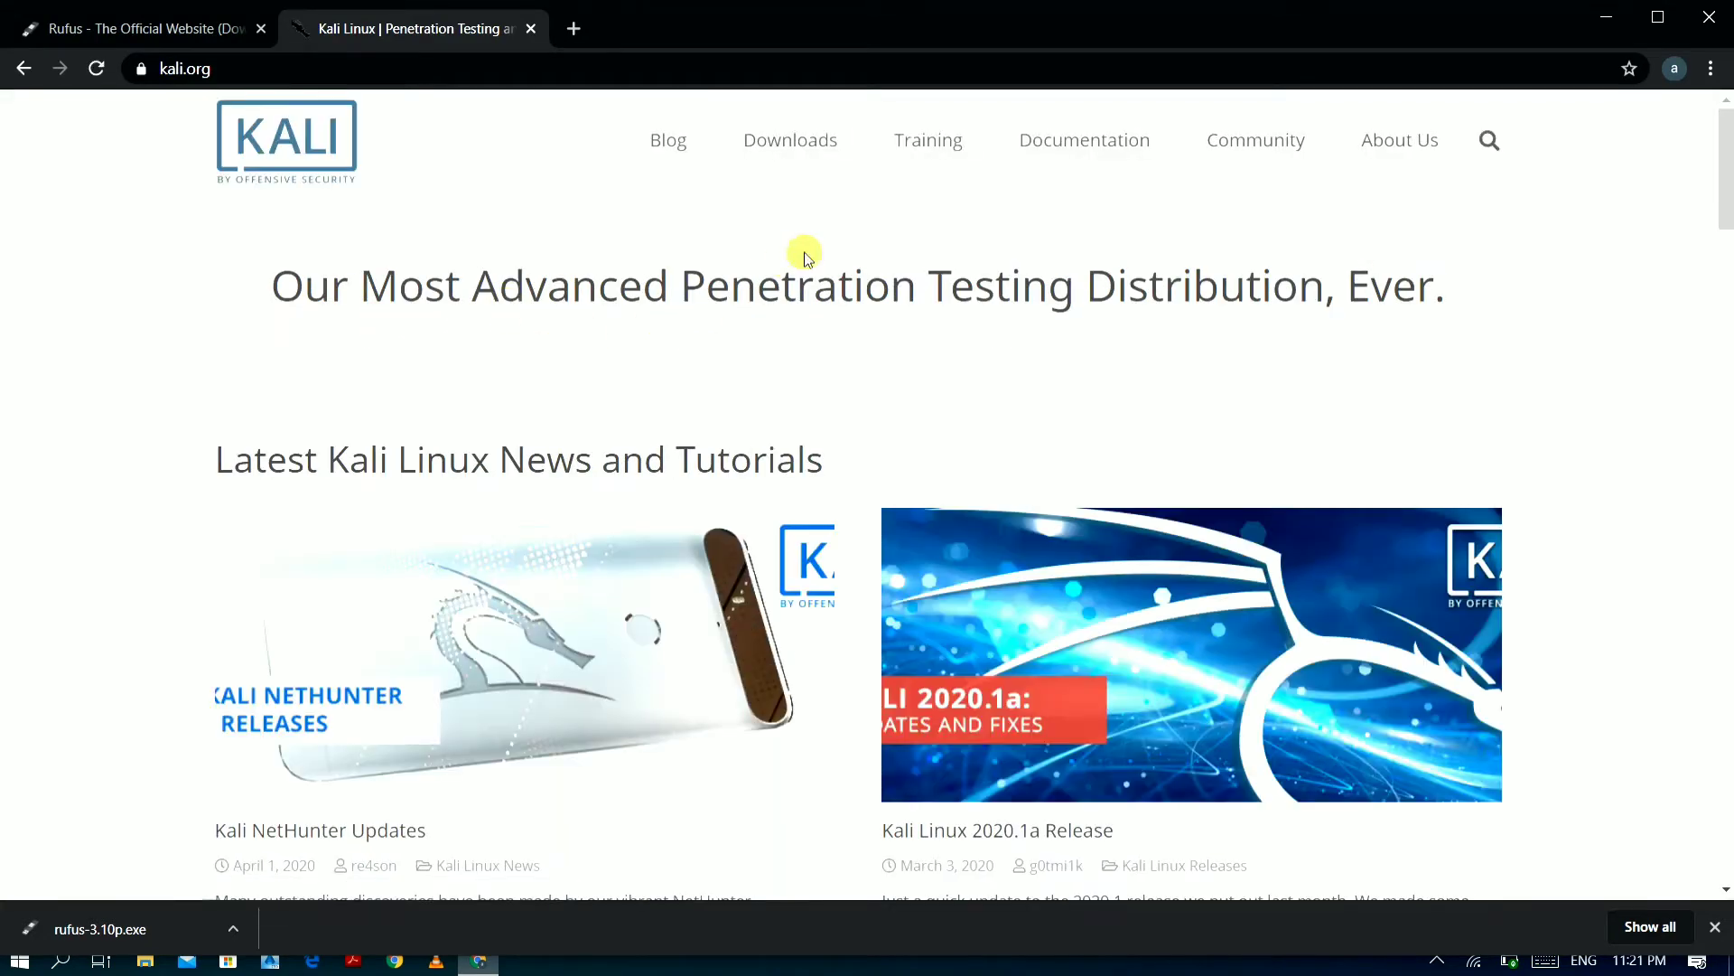
{"action": "mouse_move", "coordinate": [777, 143]}
{"action": "left_click", "coordinate": [805, 189]}
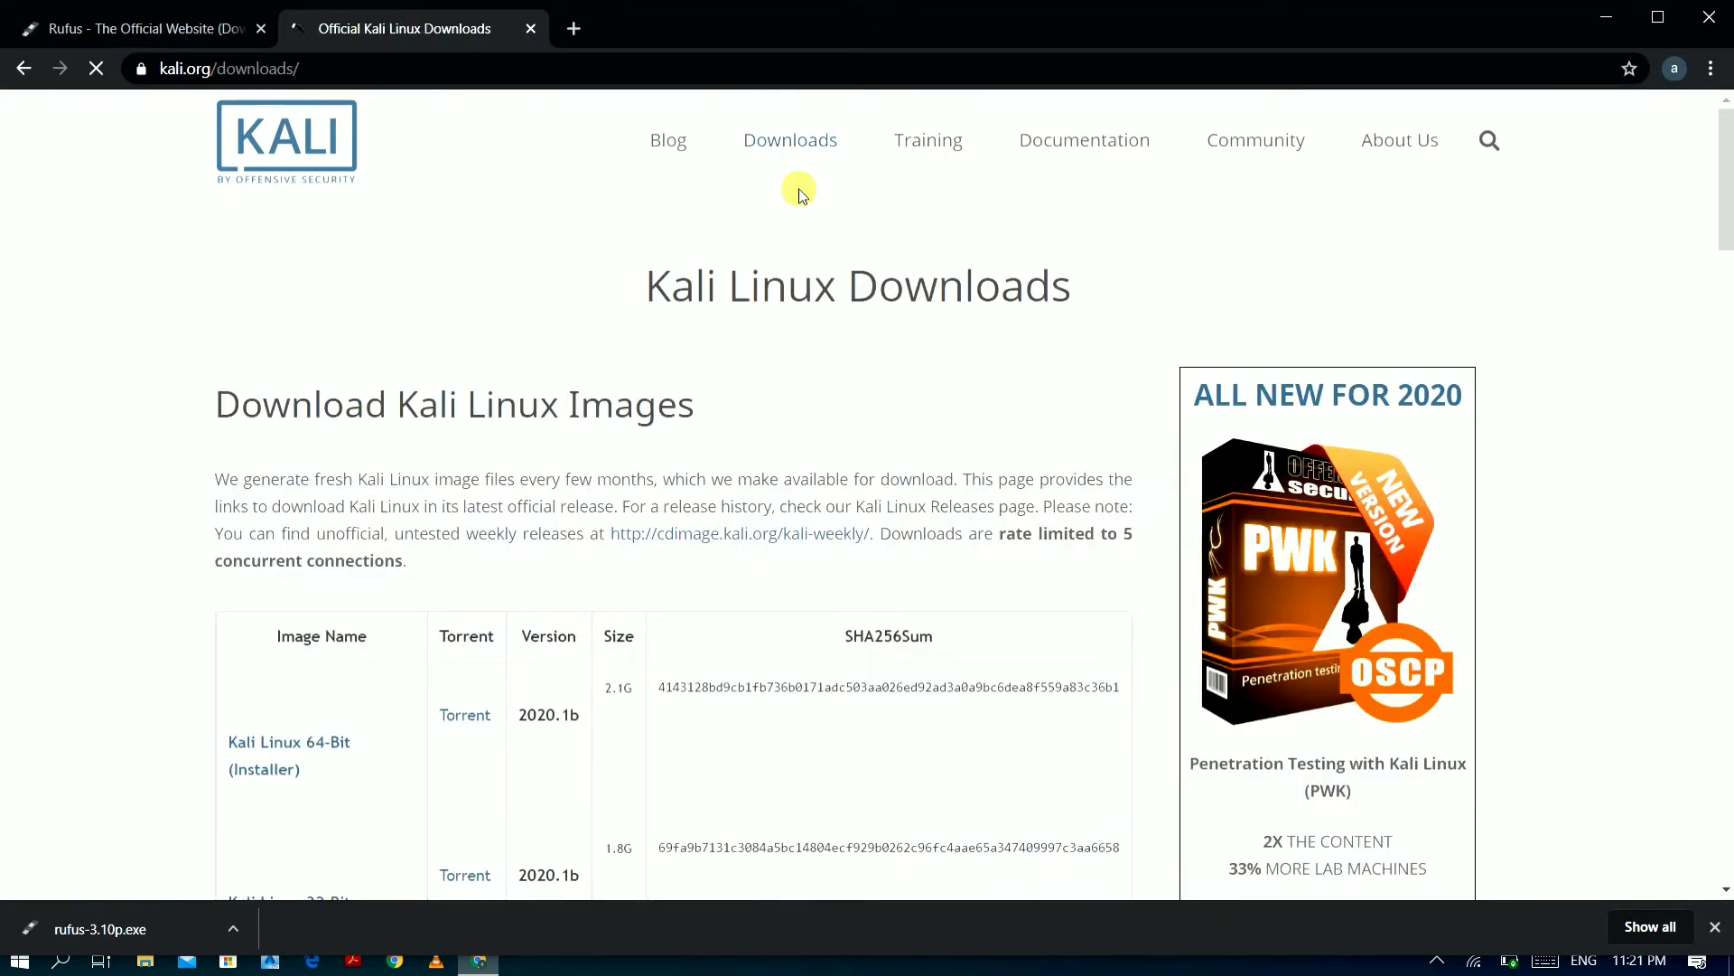
Start downloading the Kali Linux 64-Bit (Live) image, version 2020.1b, from the image table.
{"action": "scroll", "coordinate": [800, 192], "scroll_direction": "down", "scroll_amount": 12}
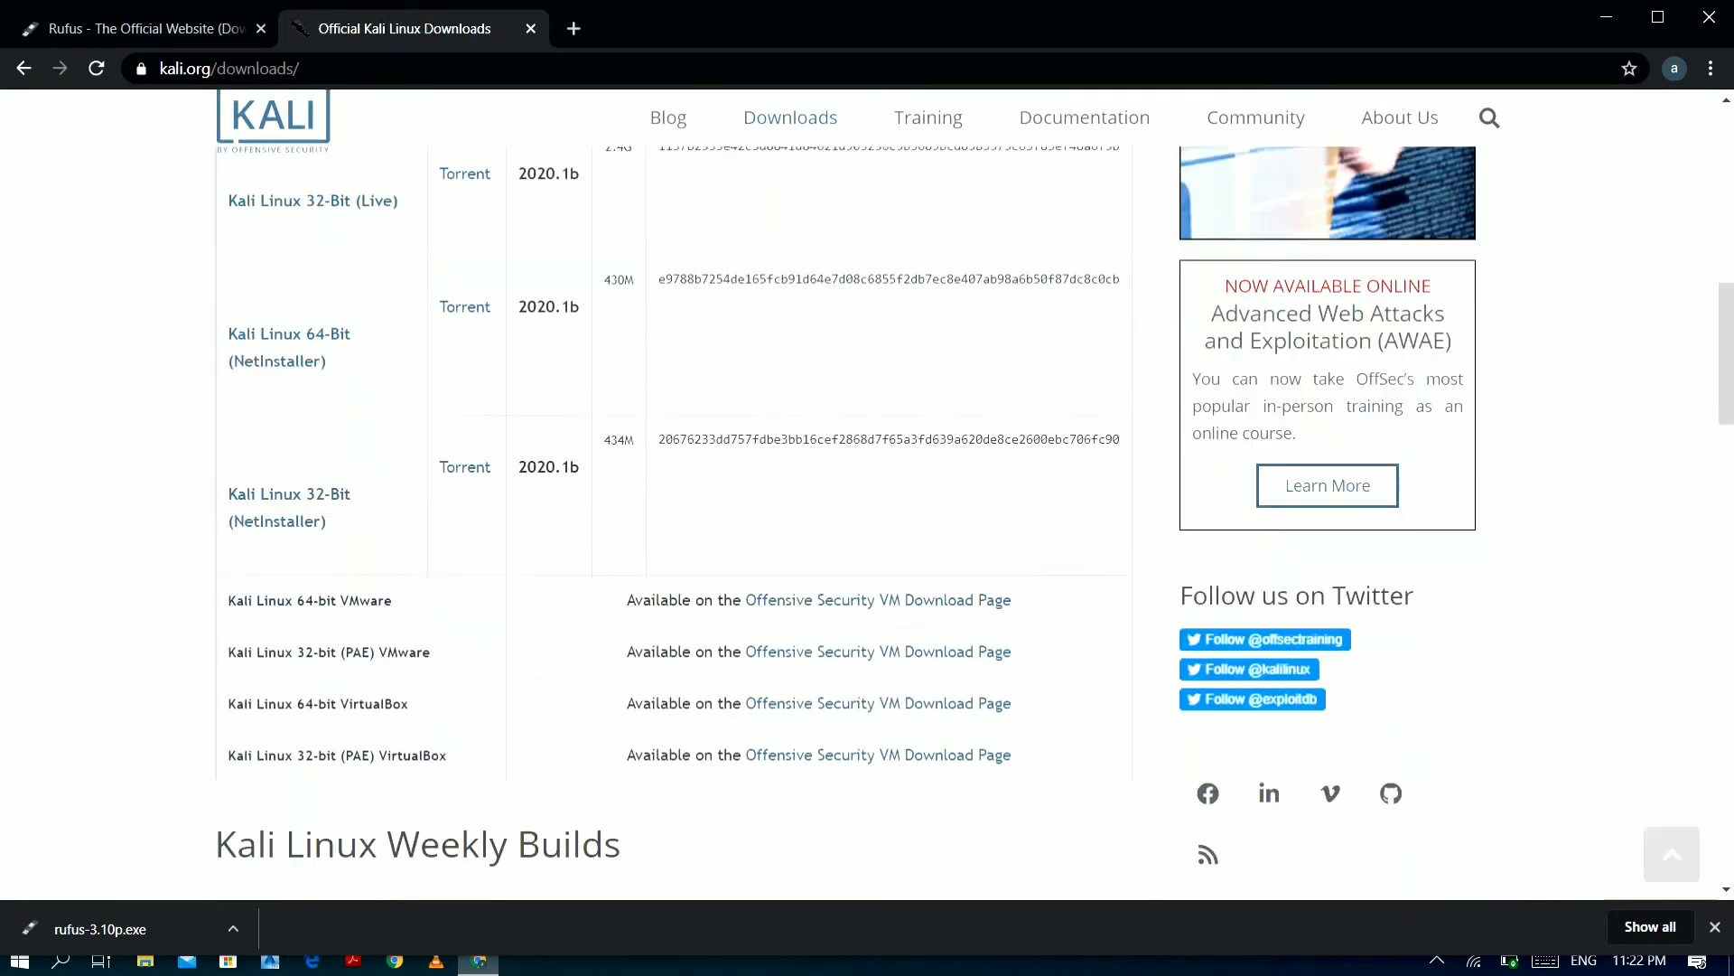
{"action": "scroll", "coordinate": [642, 177], "scroll_direction": "up", "scroll_amount": 3}
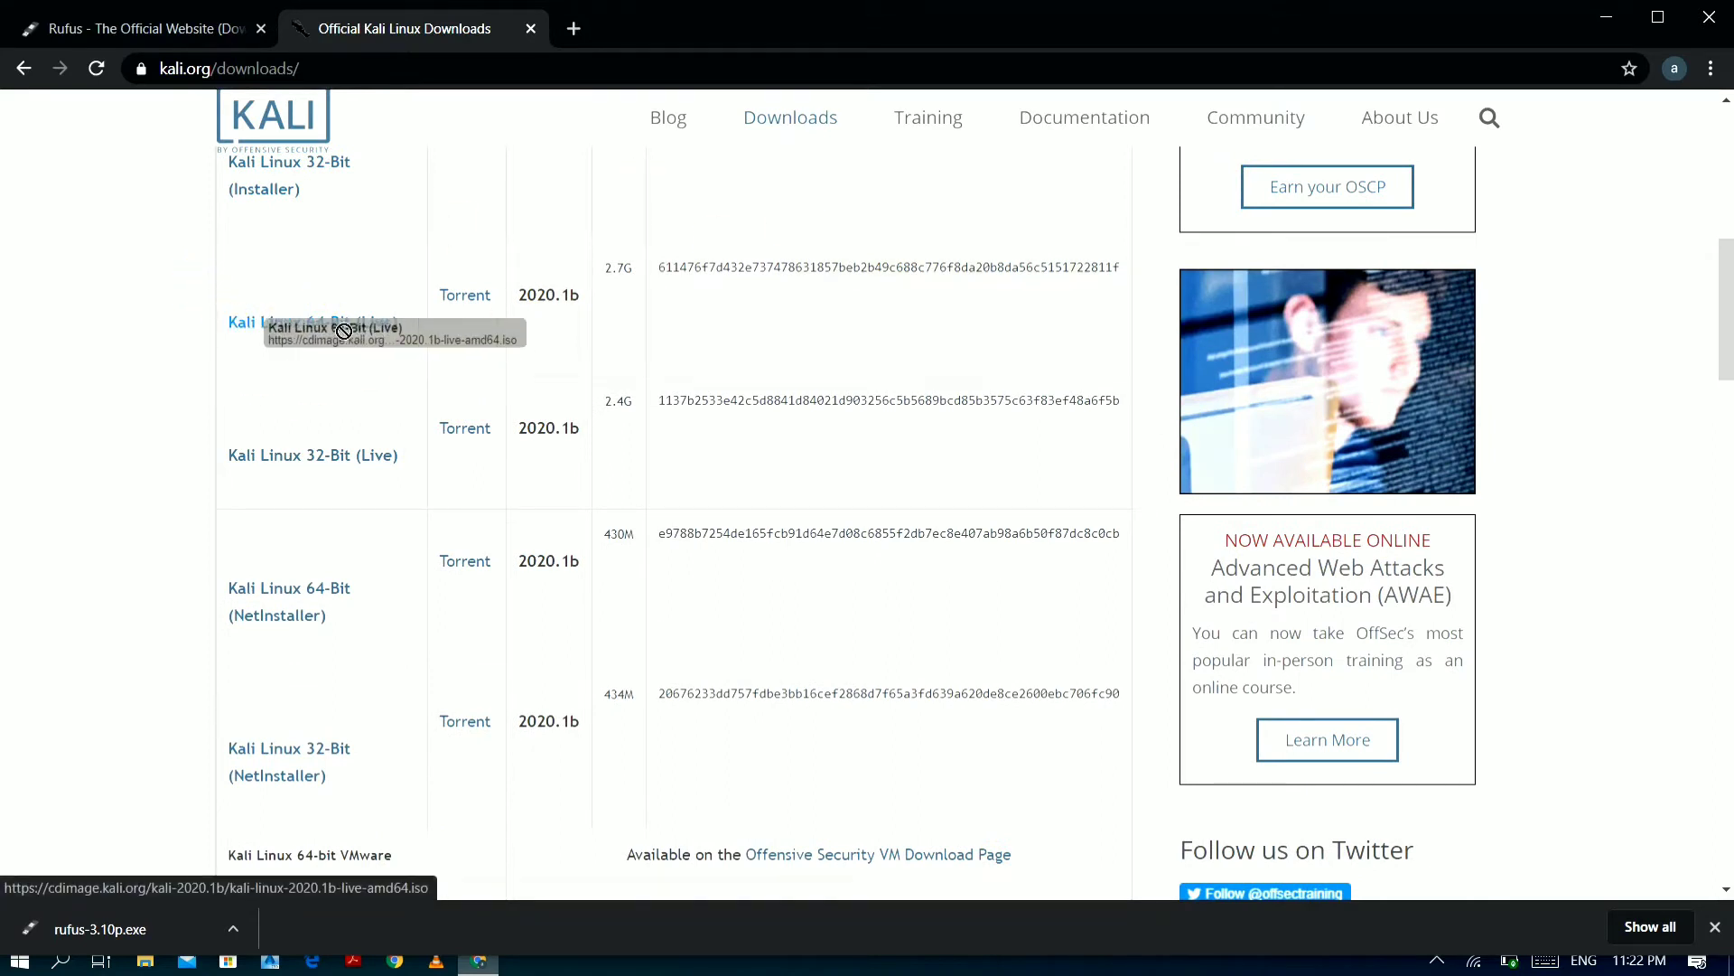
{"action": "left_click", "coordinate": [286, 321]}
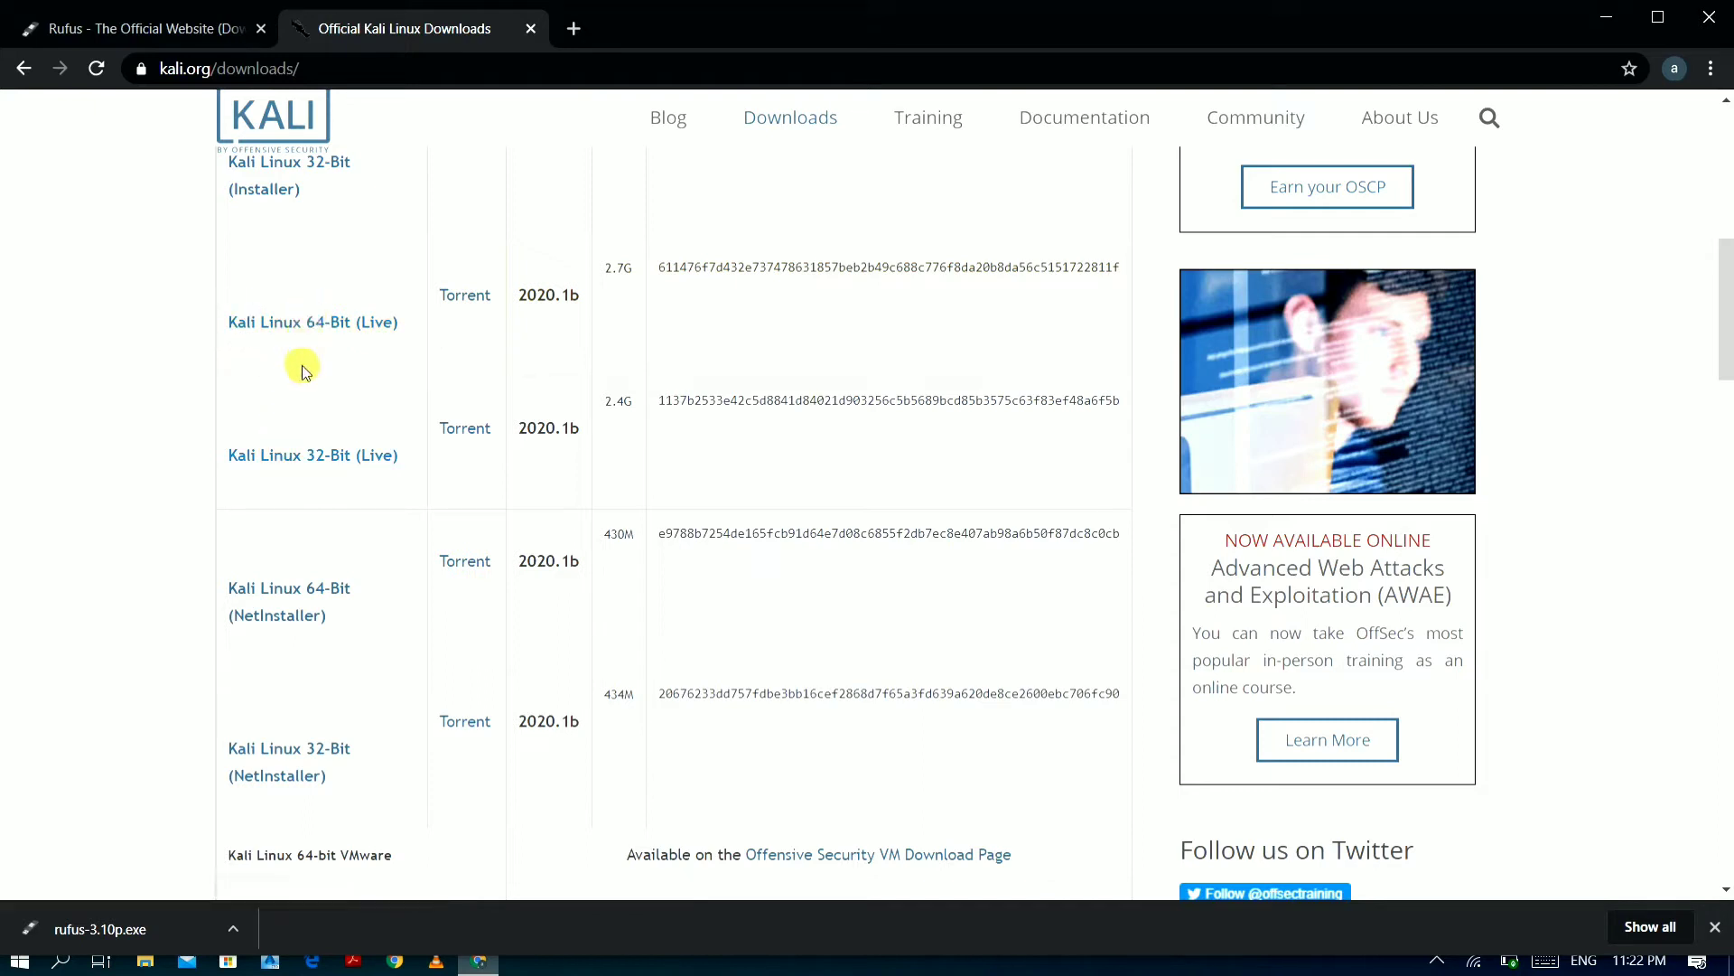
{"action": "left_click", "coordinate": [337, 330]}
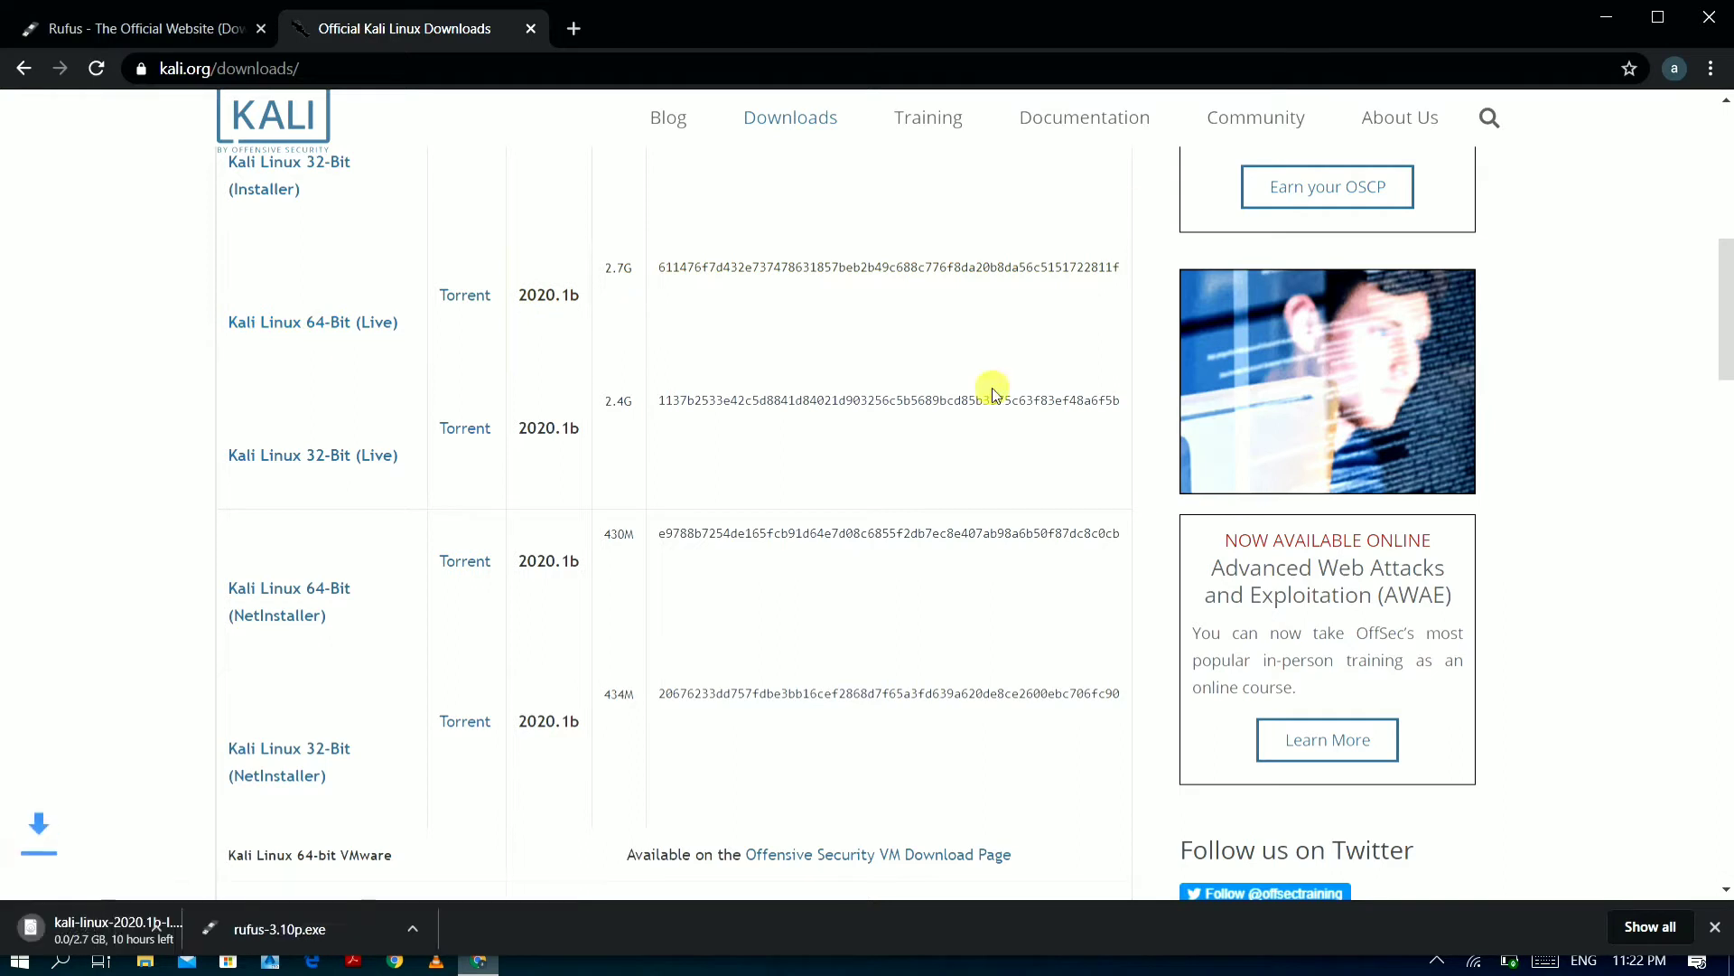
Cancel the kali-linux-2020.1b-live-amd64.iso download and remove its entry from the browser's download history.
{"action": "left_click", "coordinate": [1711, 69]}
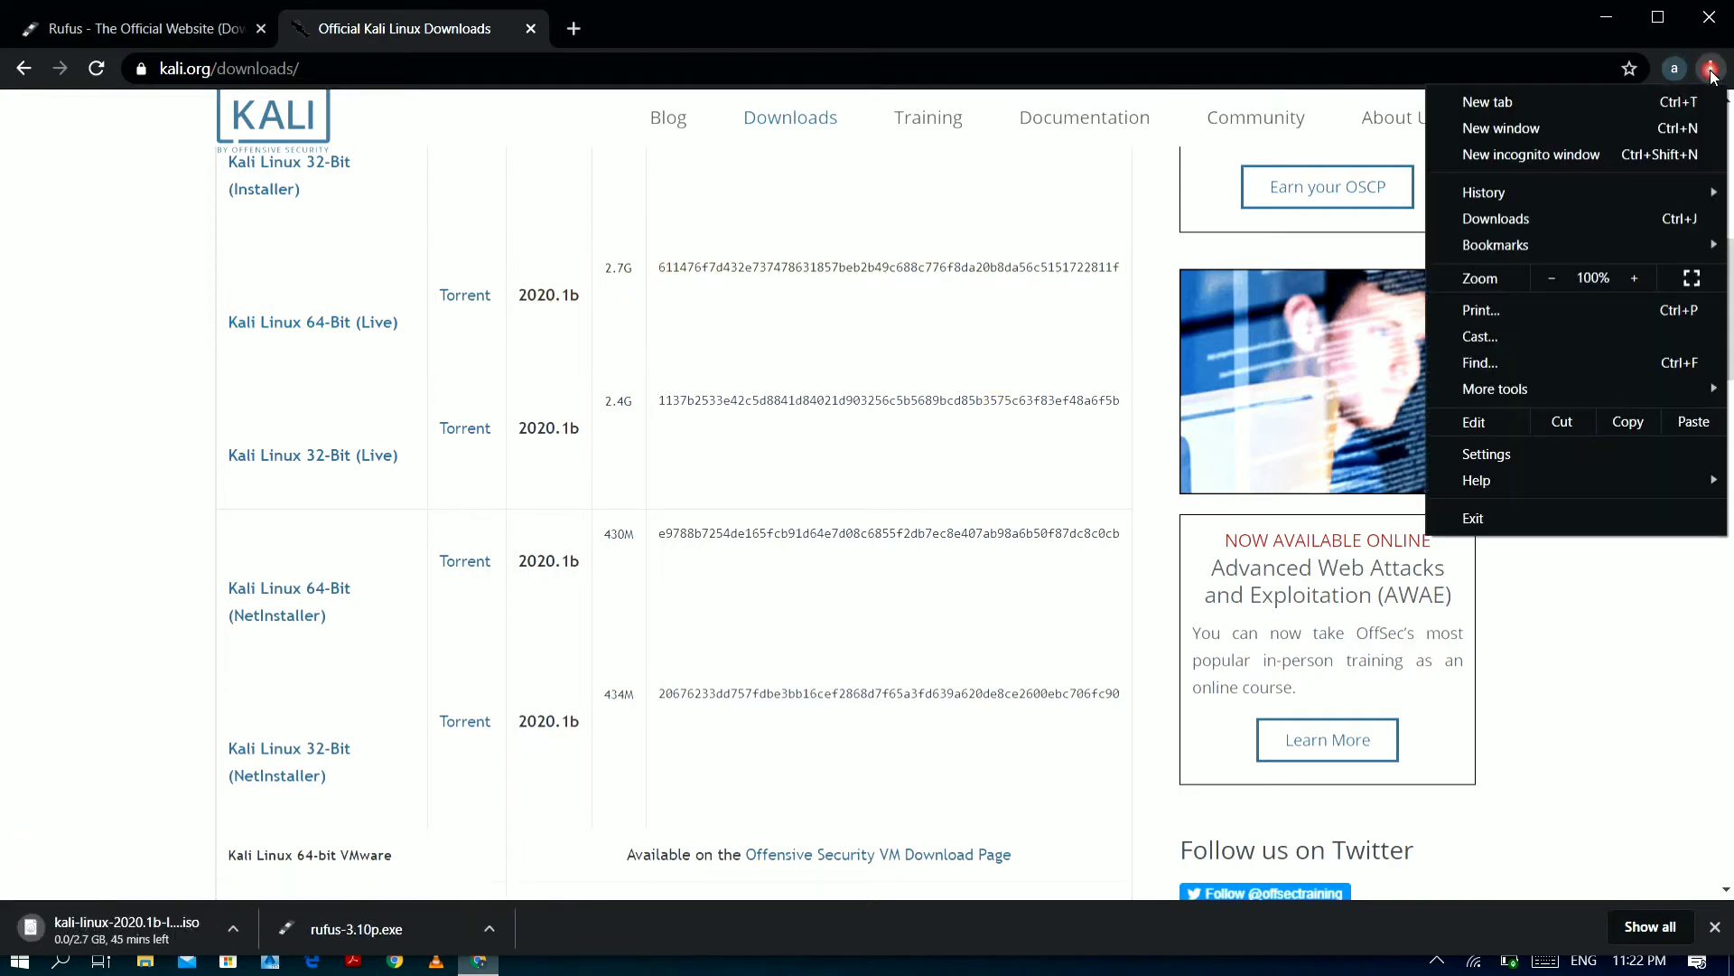
{"action": "left_click", "coordinate": [1521, 220]}
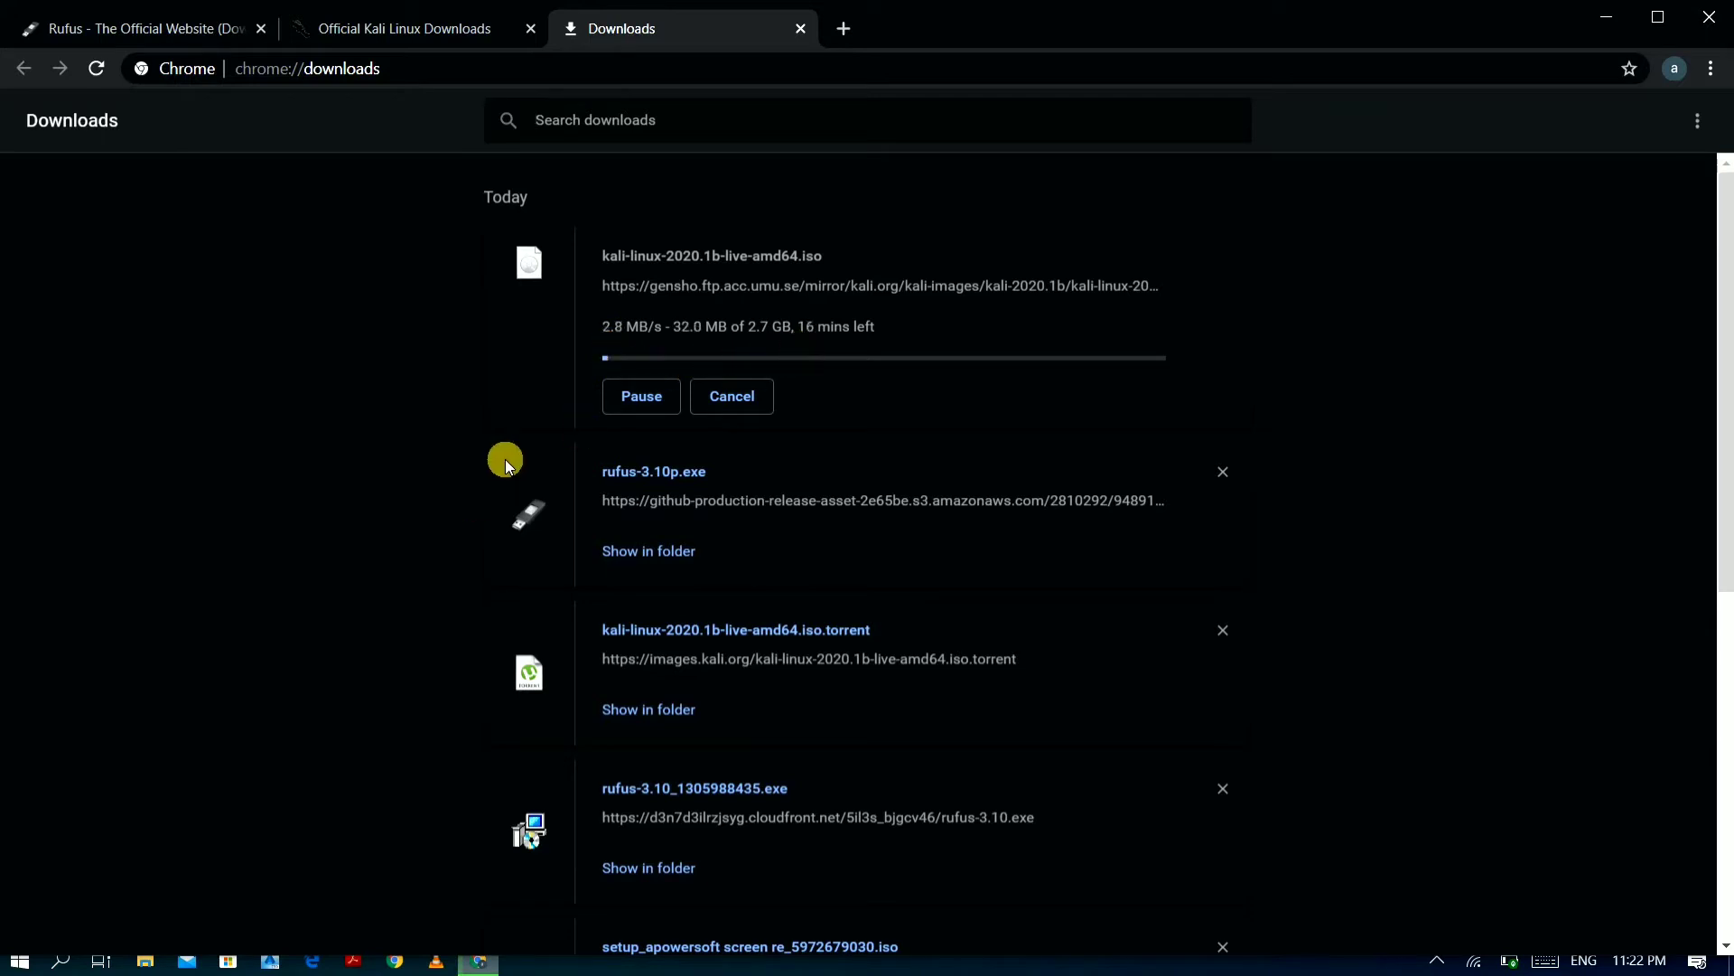
{"action": "left_click", "coordinate": [618, 407]}
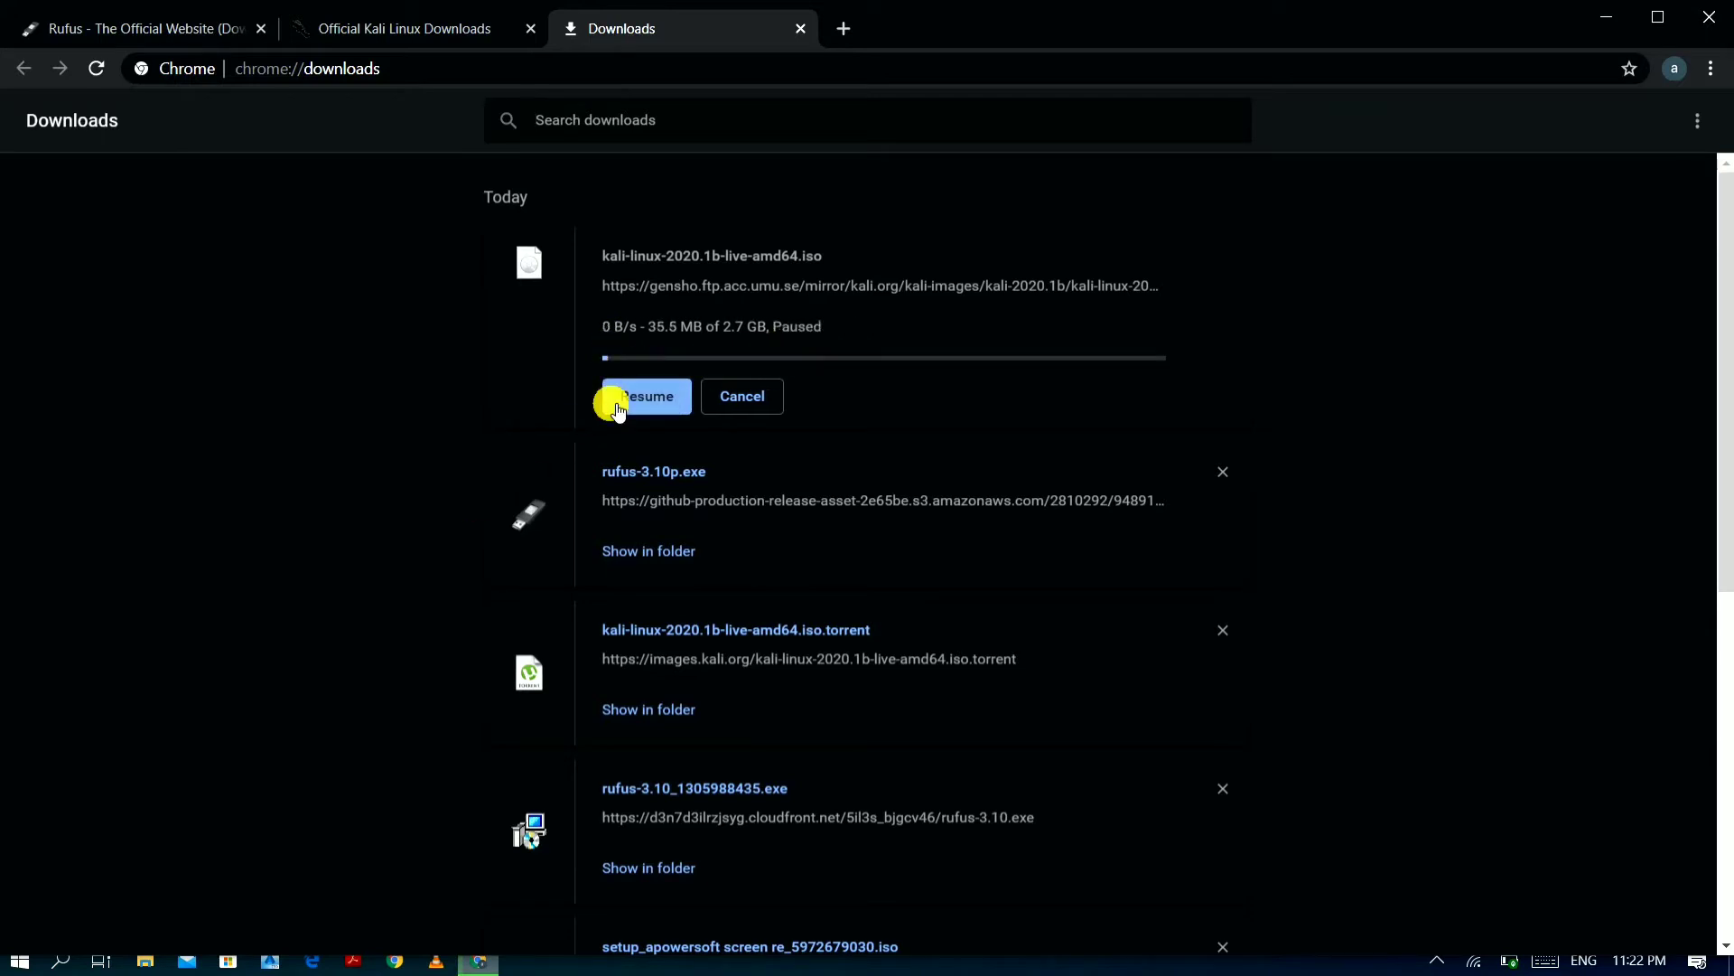
{"action": "left_click", "coordinate": [740, 397]}
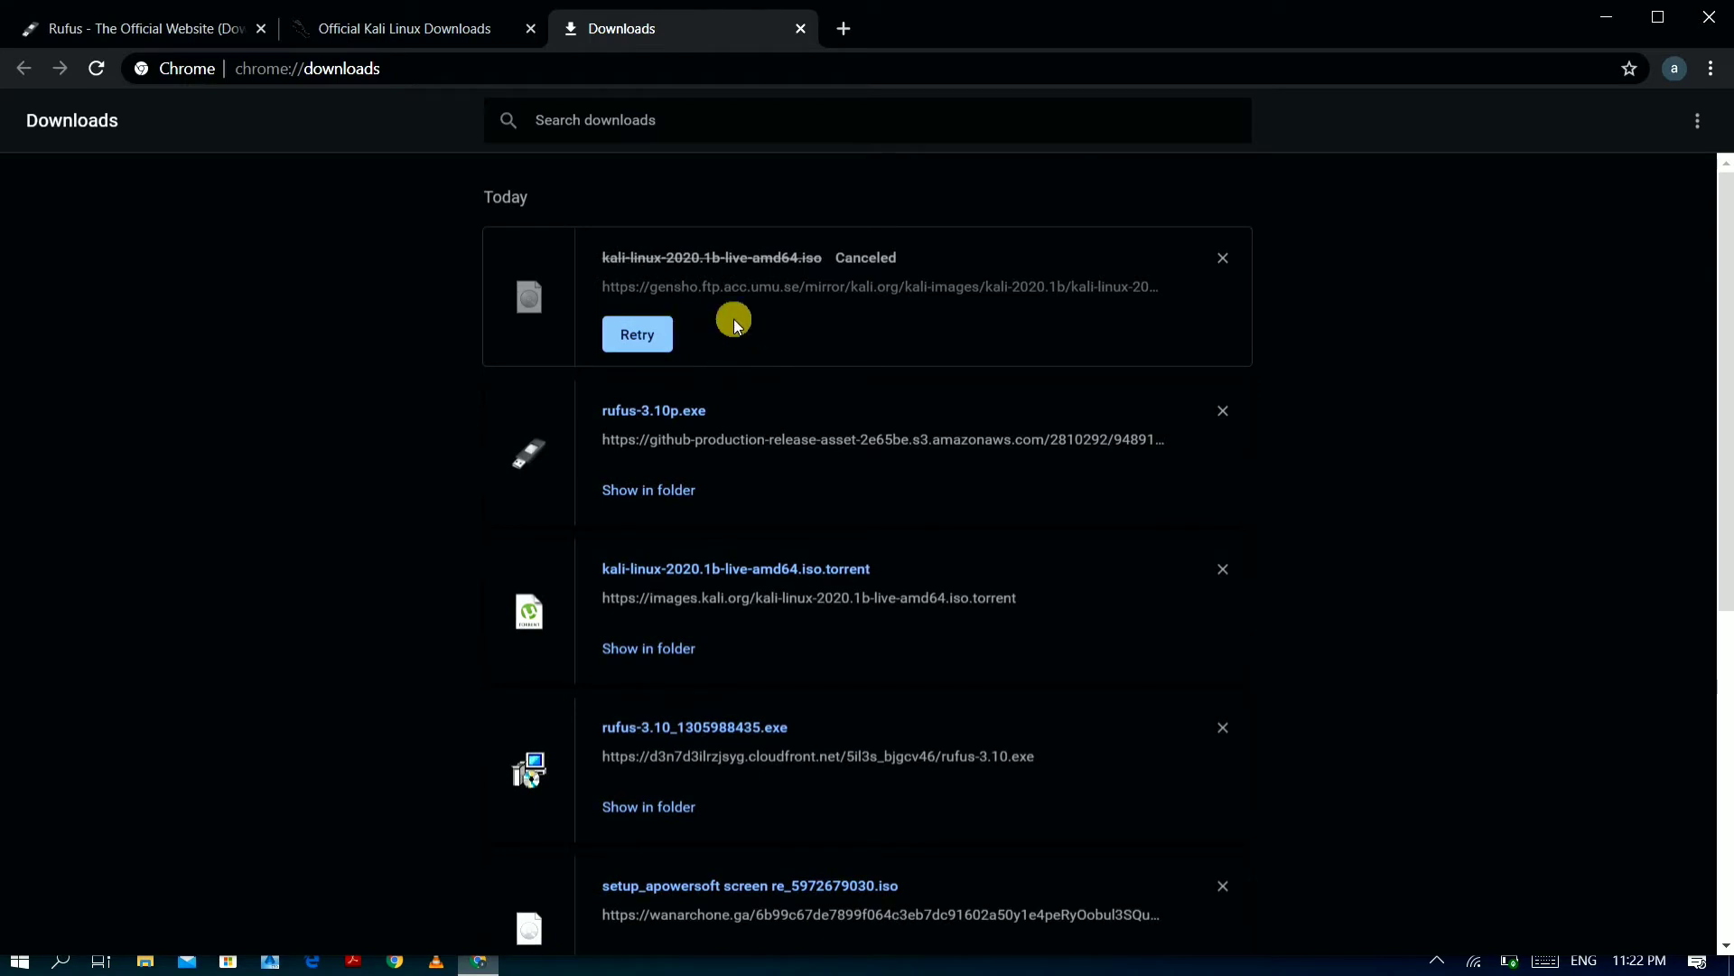
{"action": "left_click", "coordinate": [1224, 259]}
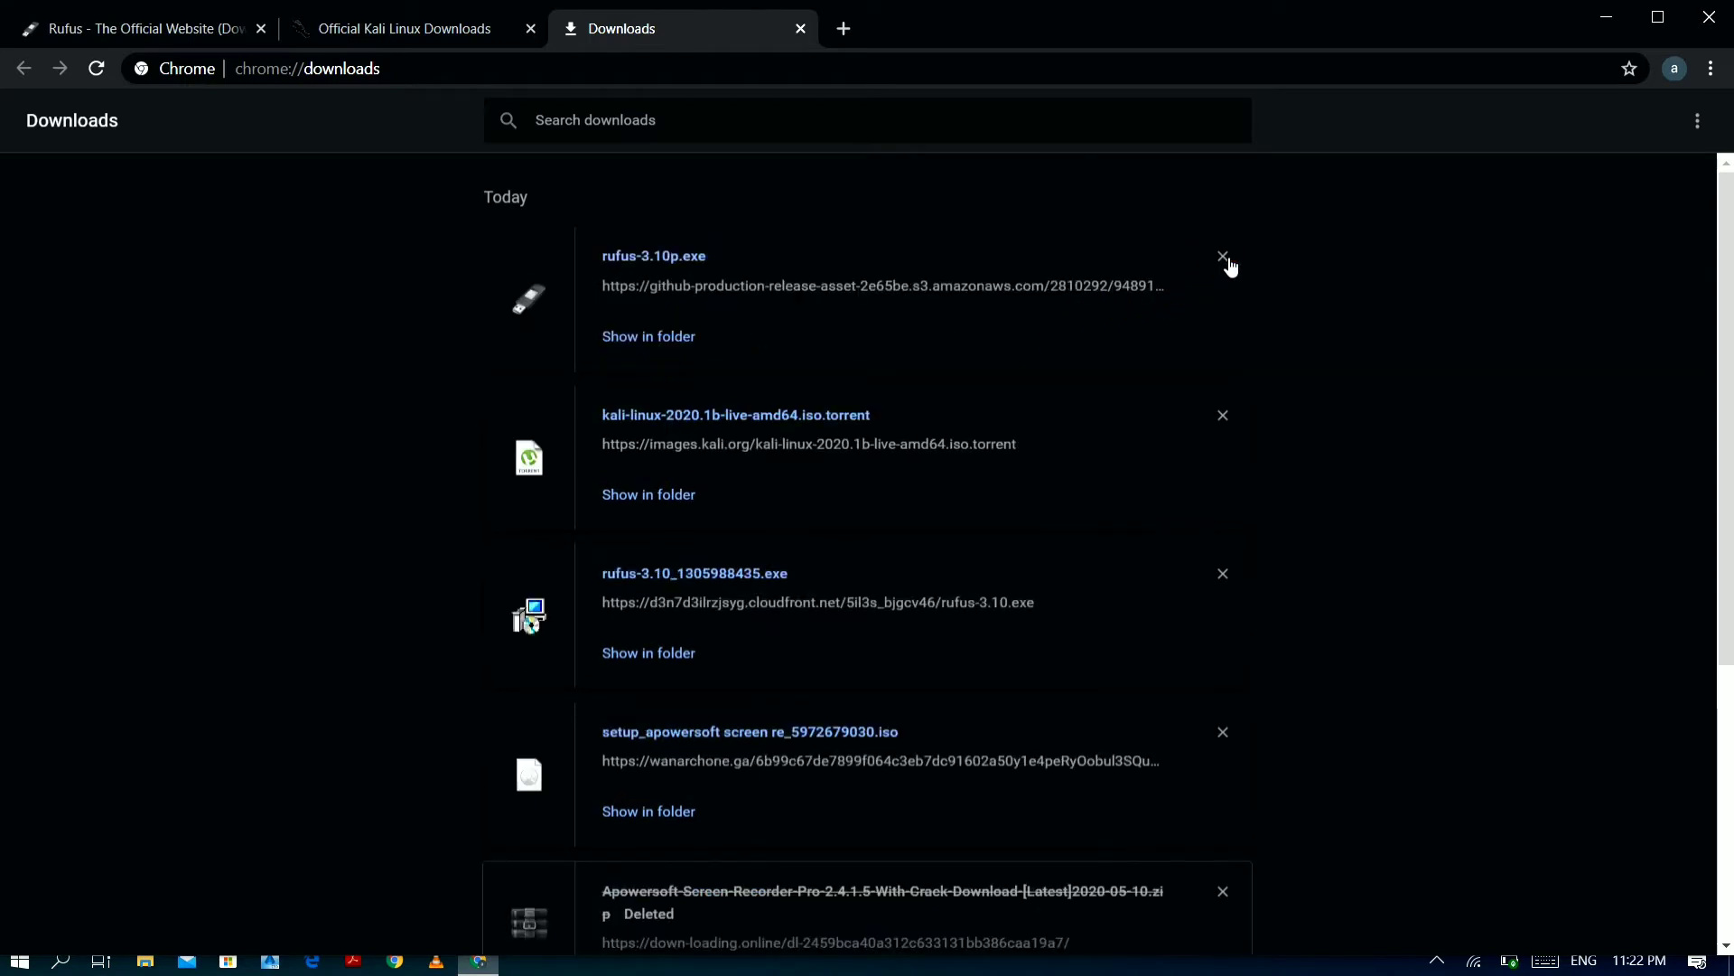
Show the desktop and check the options for the kali-linux-2020-1b-live-amd64-iso folder.
{"action": "left_click", "coordinate": [1607, 20]}
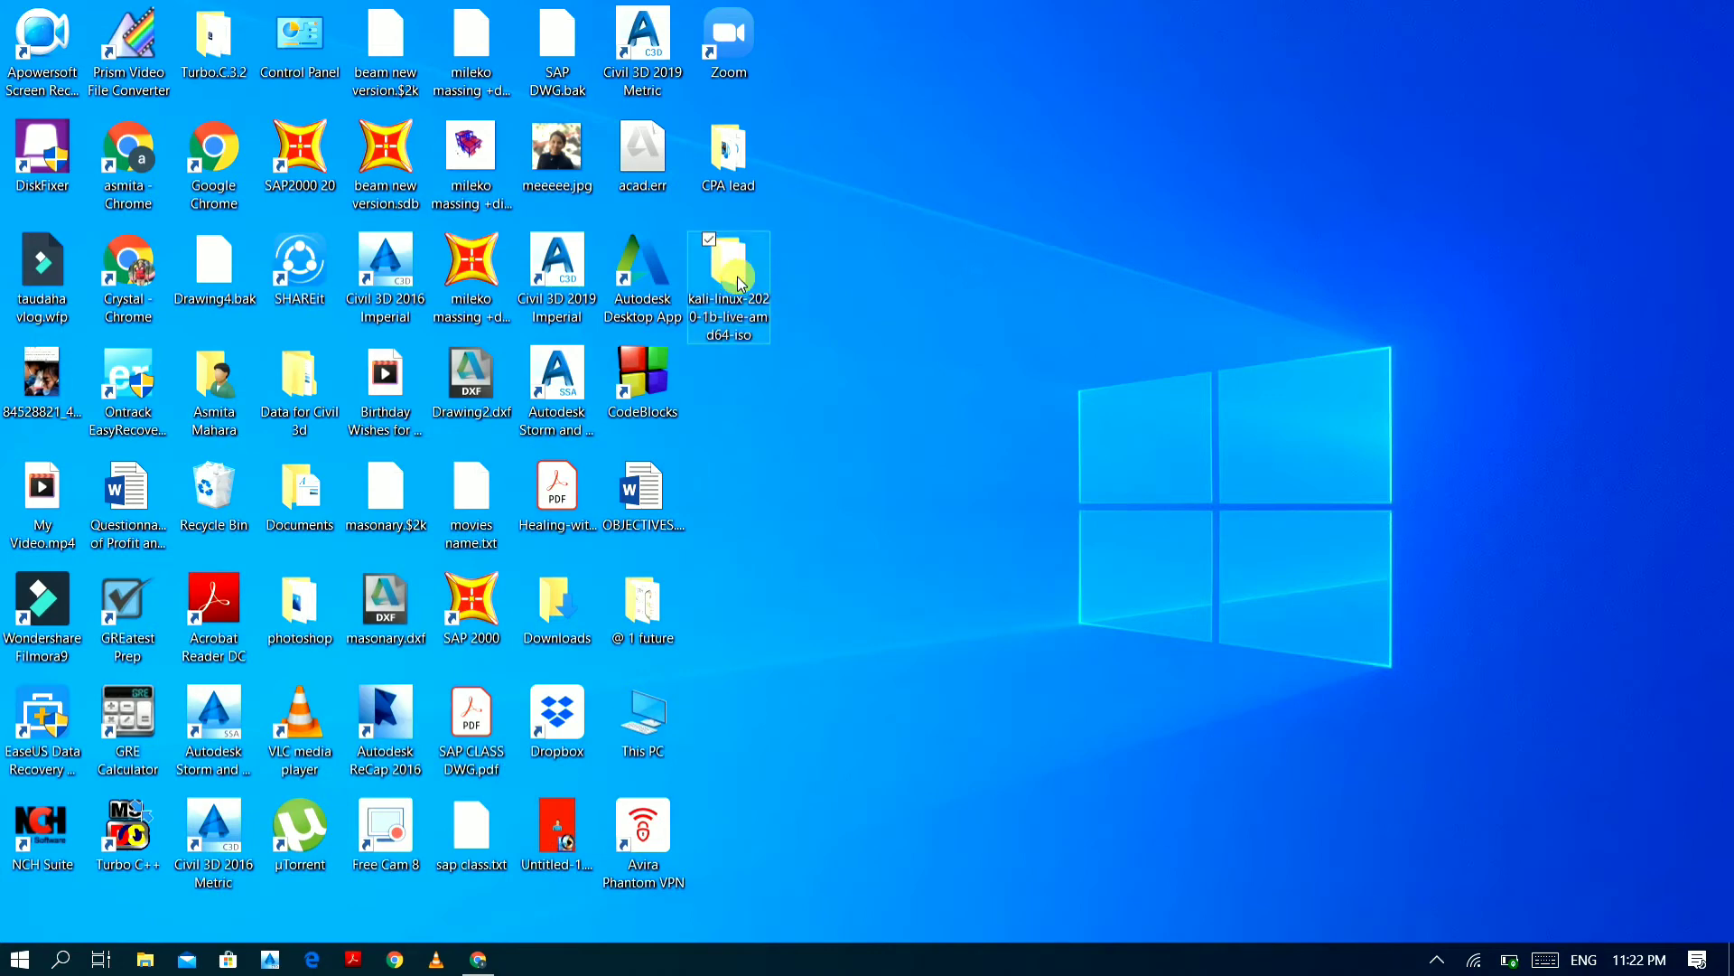
{"action": "right_click", "coordinate": [727, 298]}
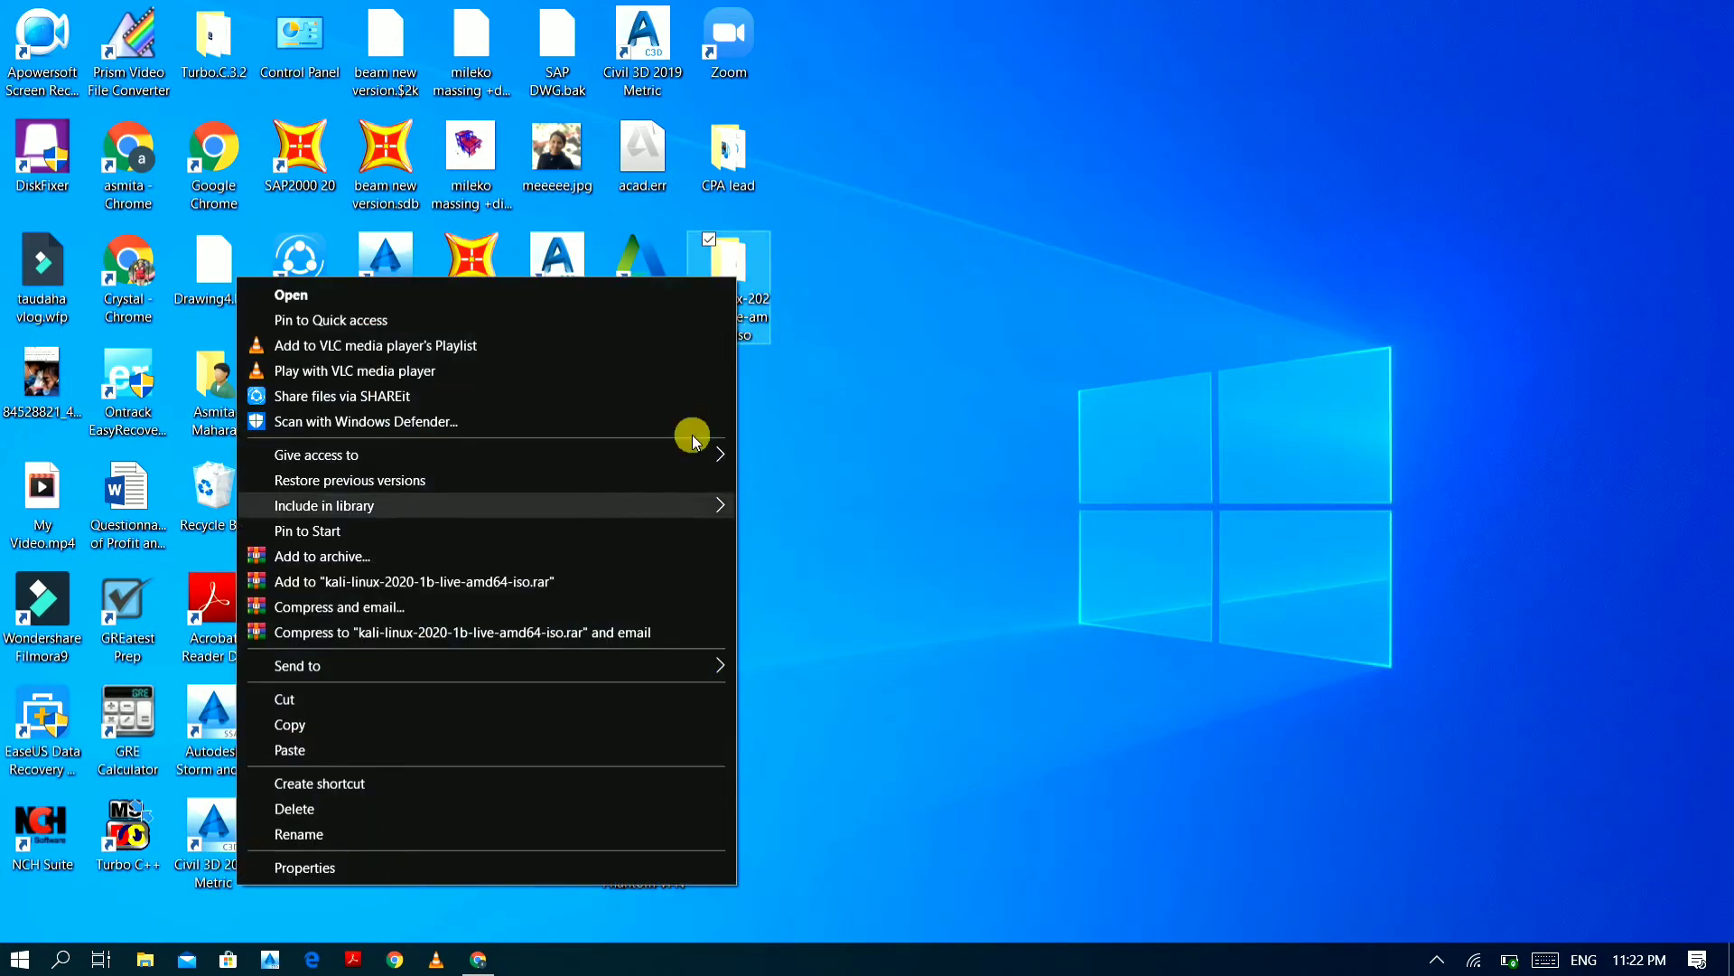
{"action": "left_click", "coordinate": [1254, 155]}
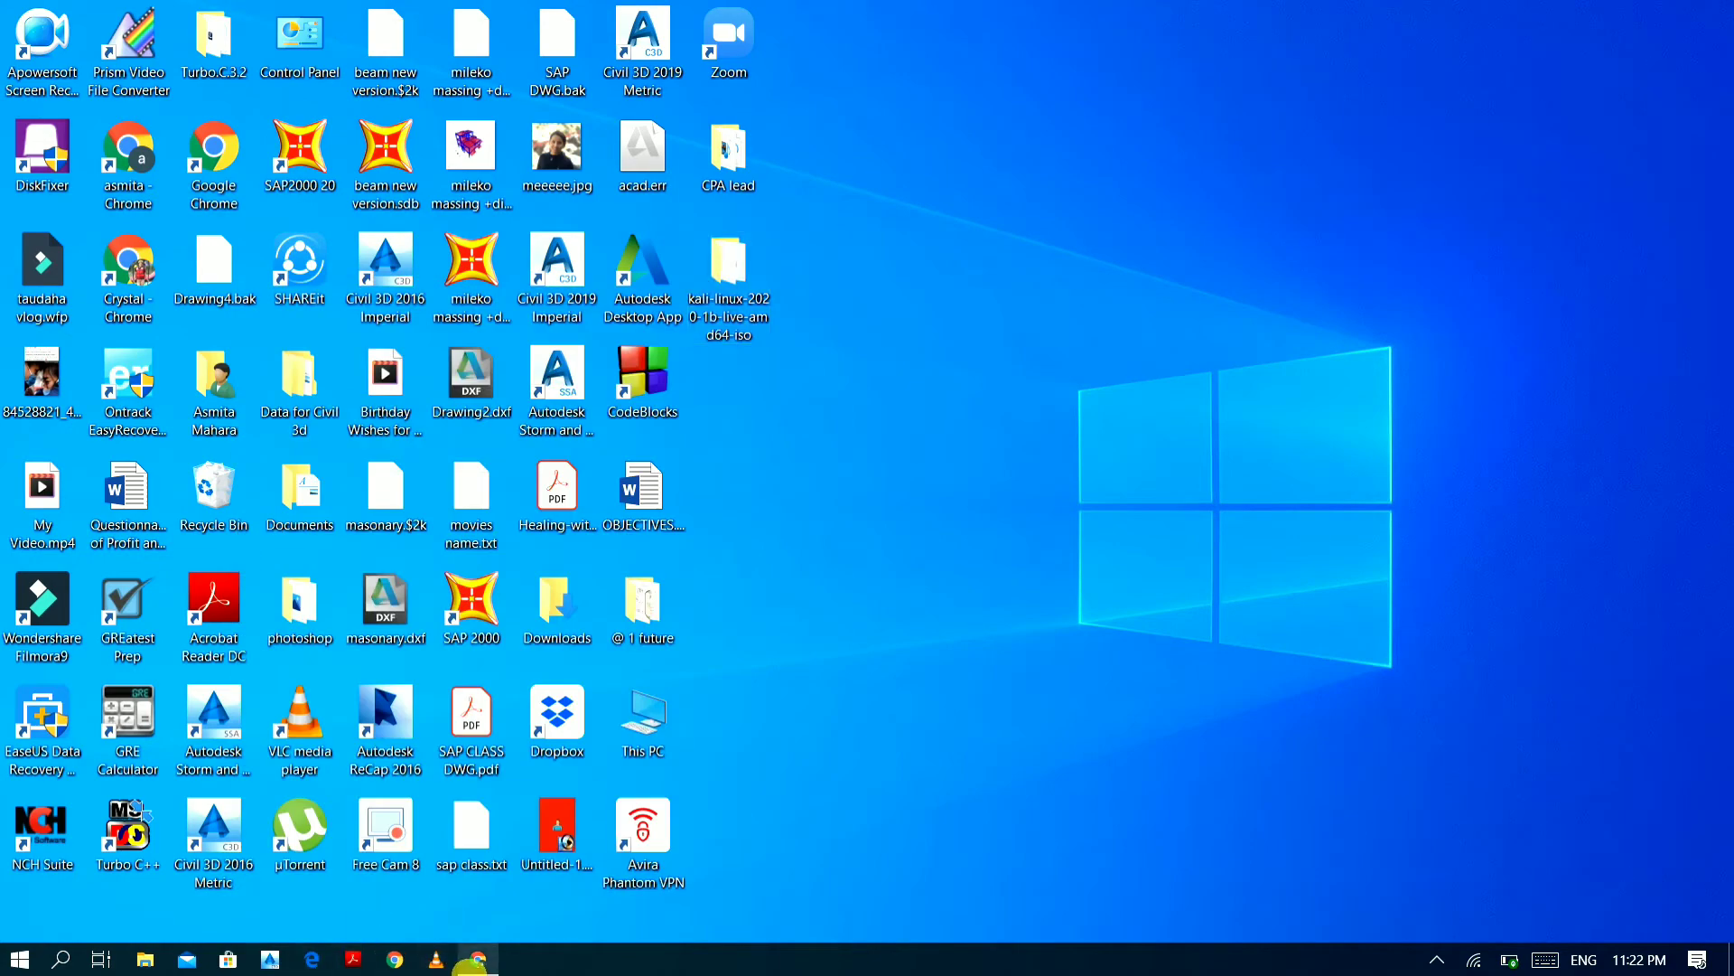
Run rufus-3.10p.exe from the Downloads folder as administrator, decline online update checks, and close the folder window.
{"action": "left_click", "coordinate": [471, 965]}
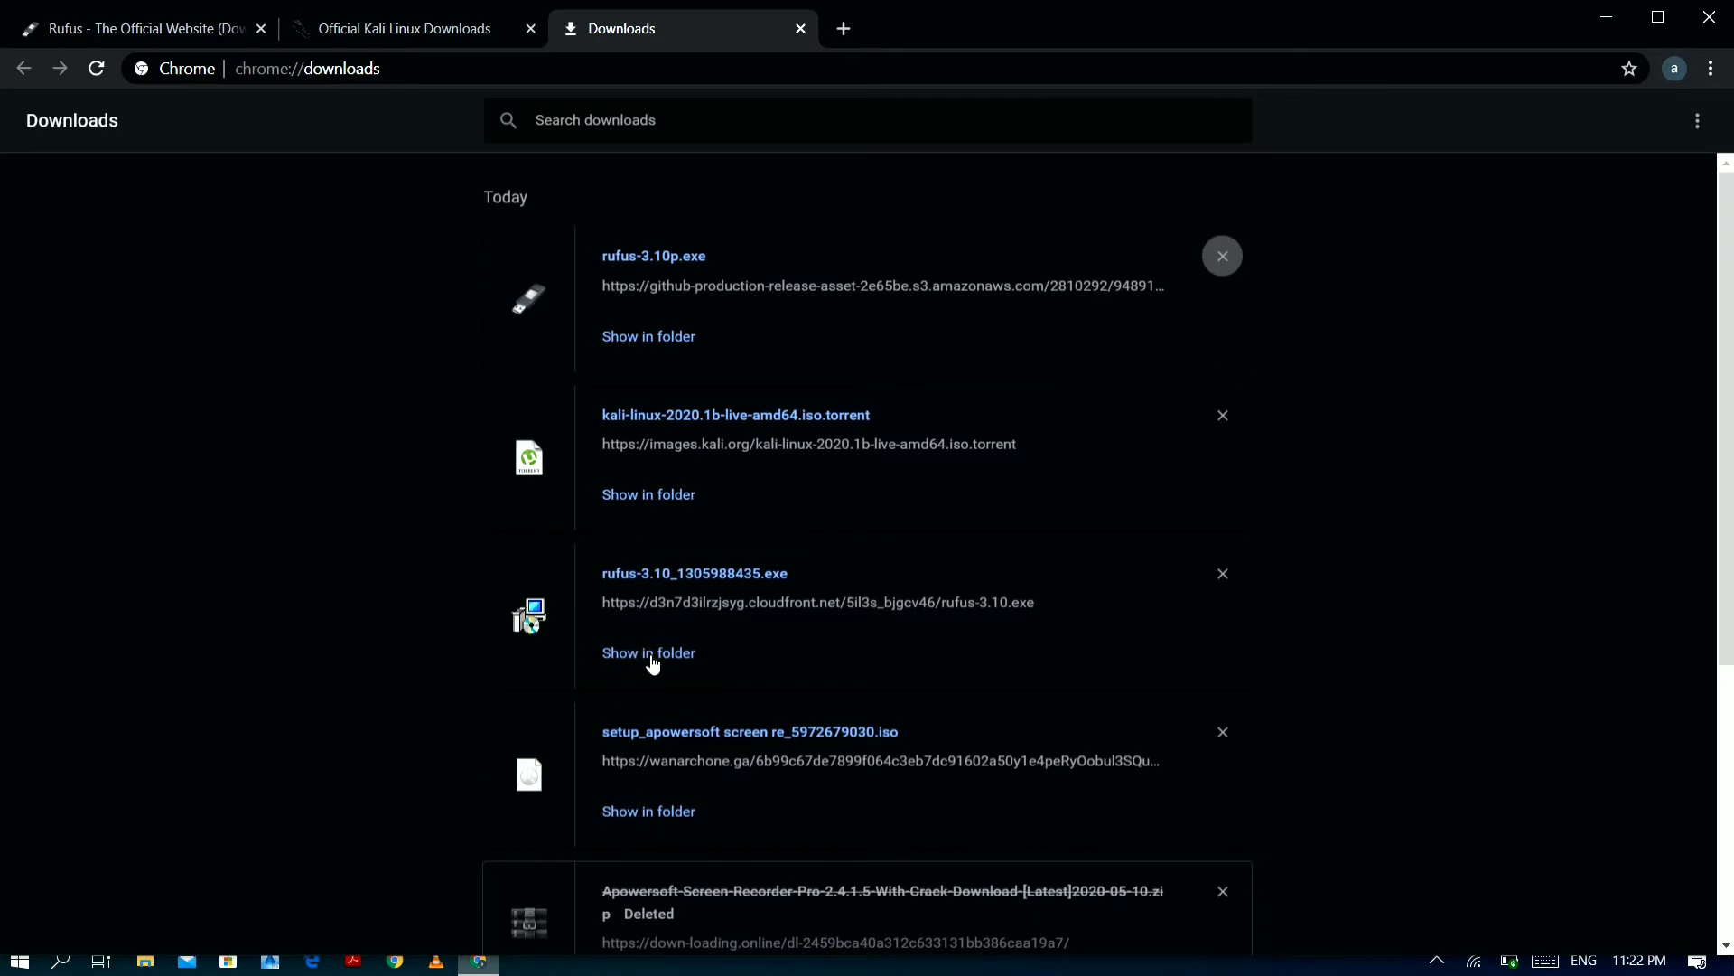
{"action": "left_click", "coordinate": [650, 655]}
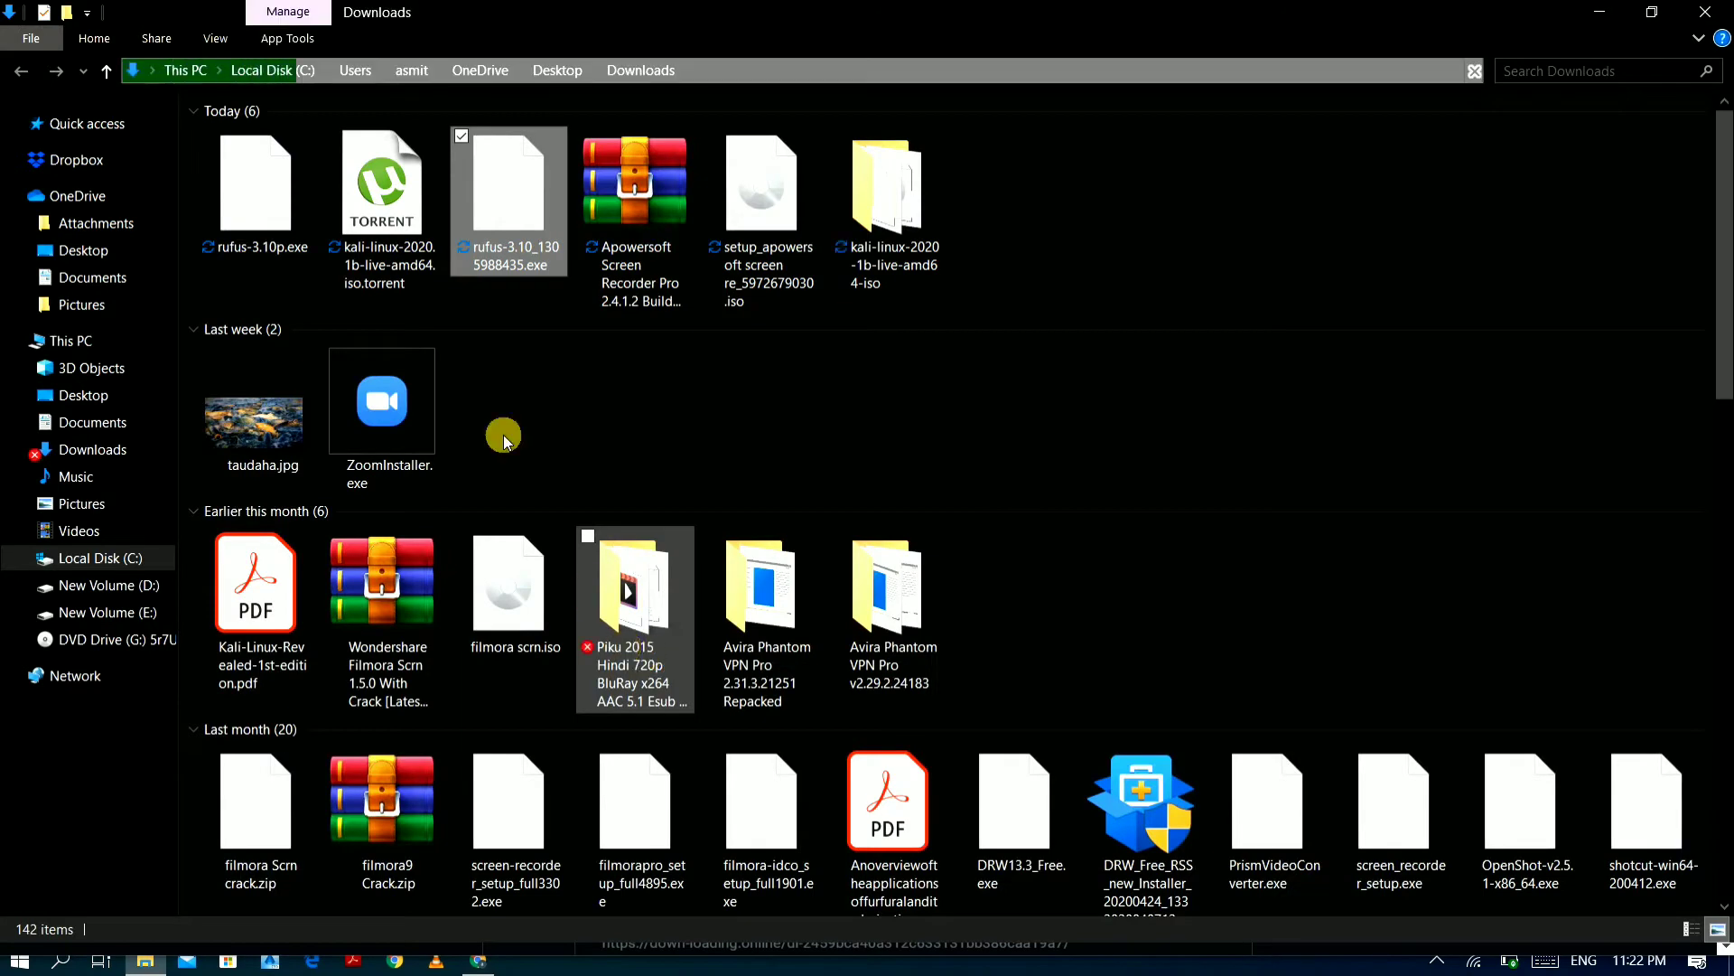
{"action": "left_click", "coordinate": [282, 242]}
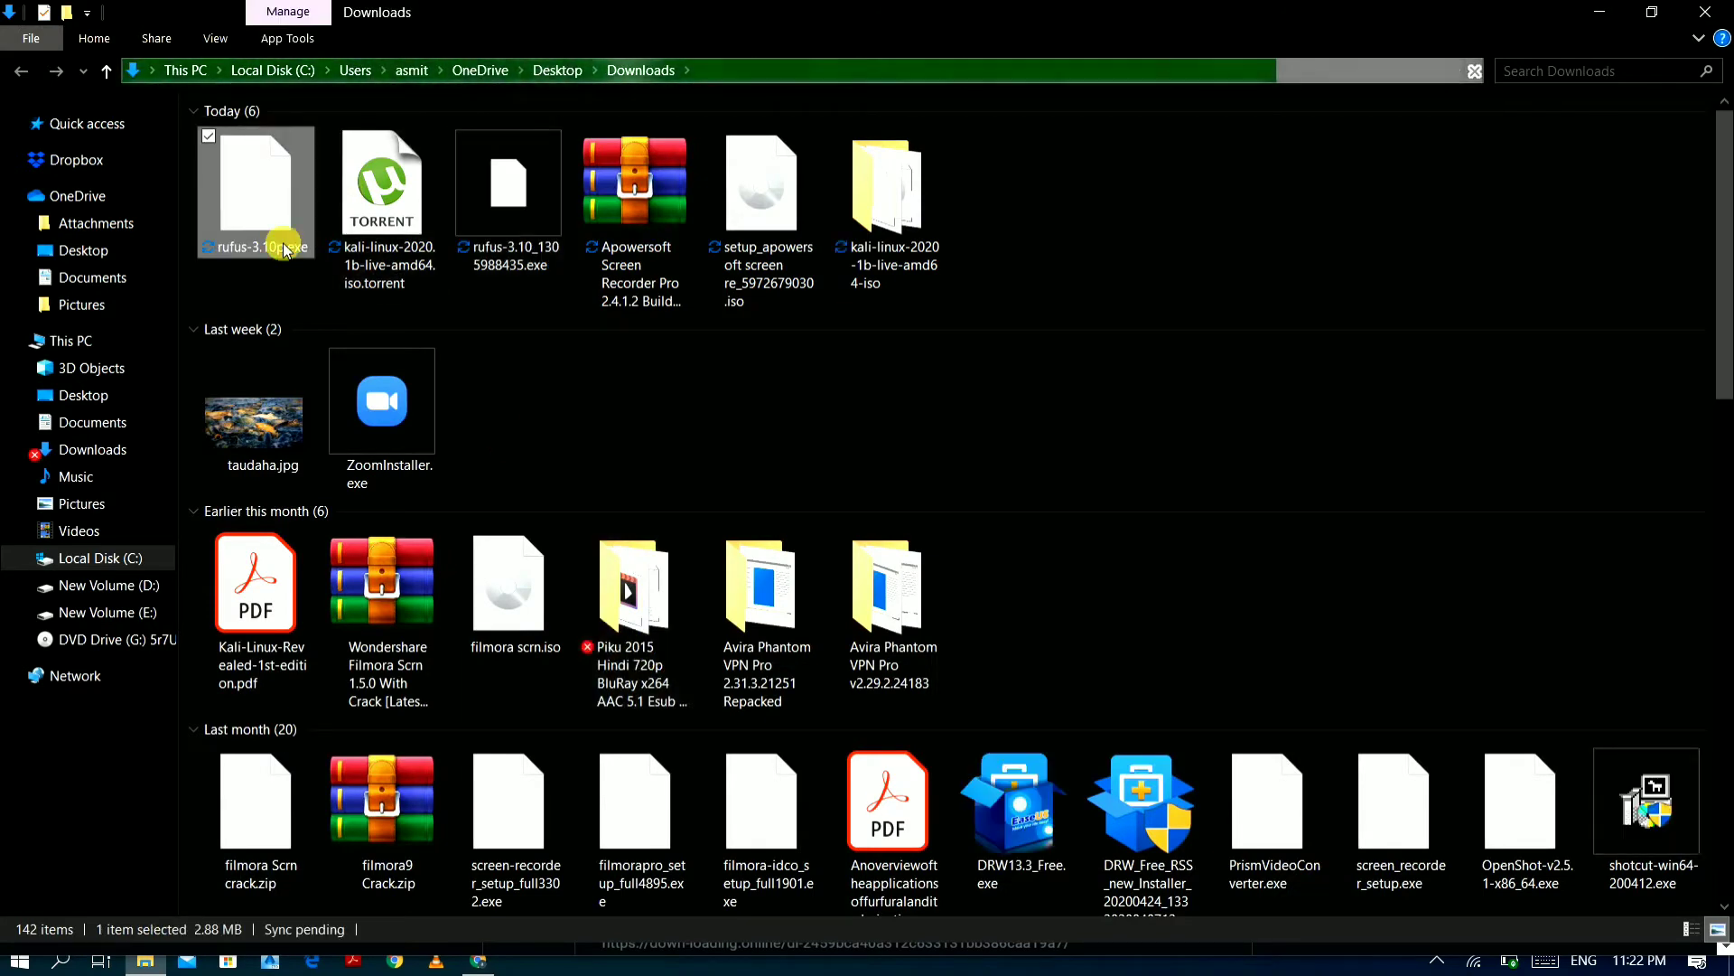
{"action": "right_click", "coordinate": [284, 244]}
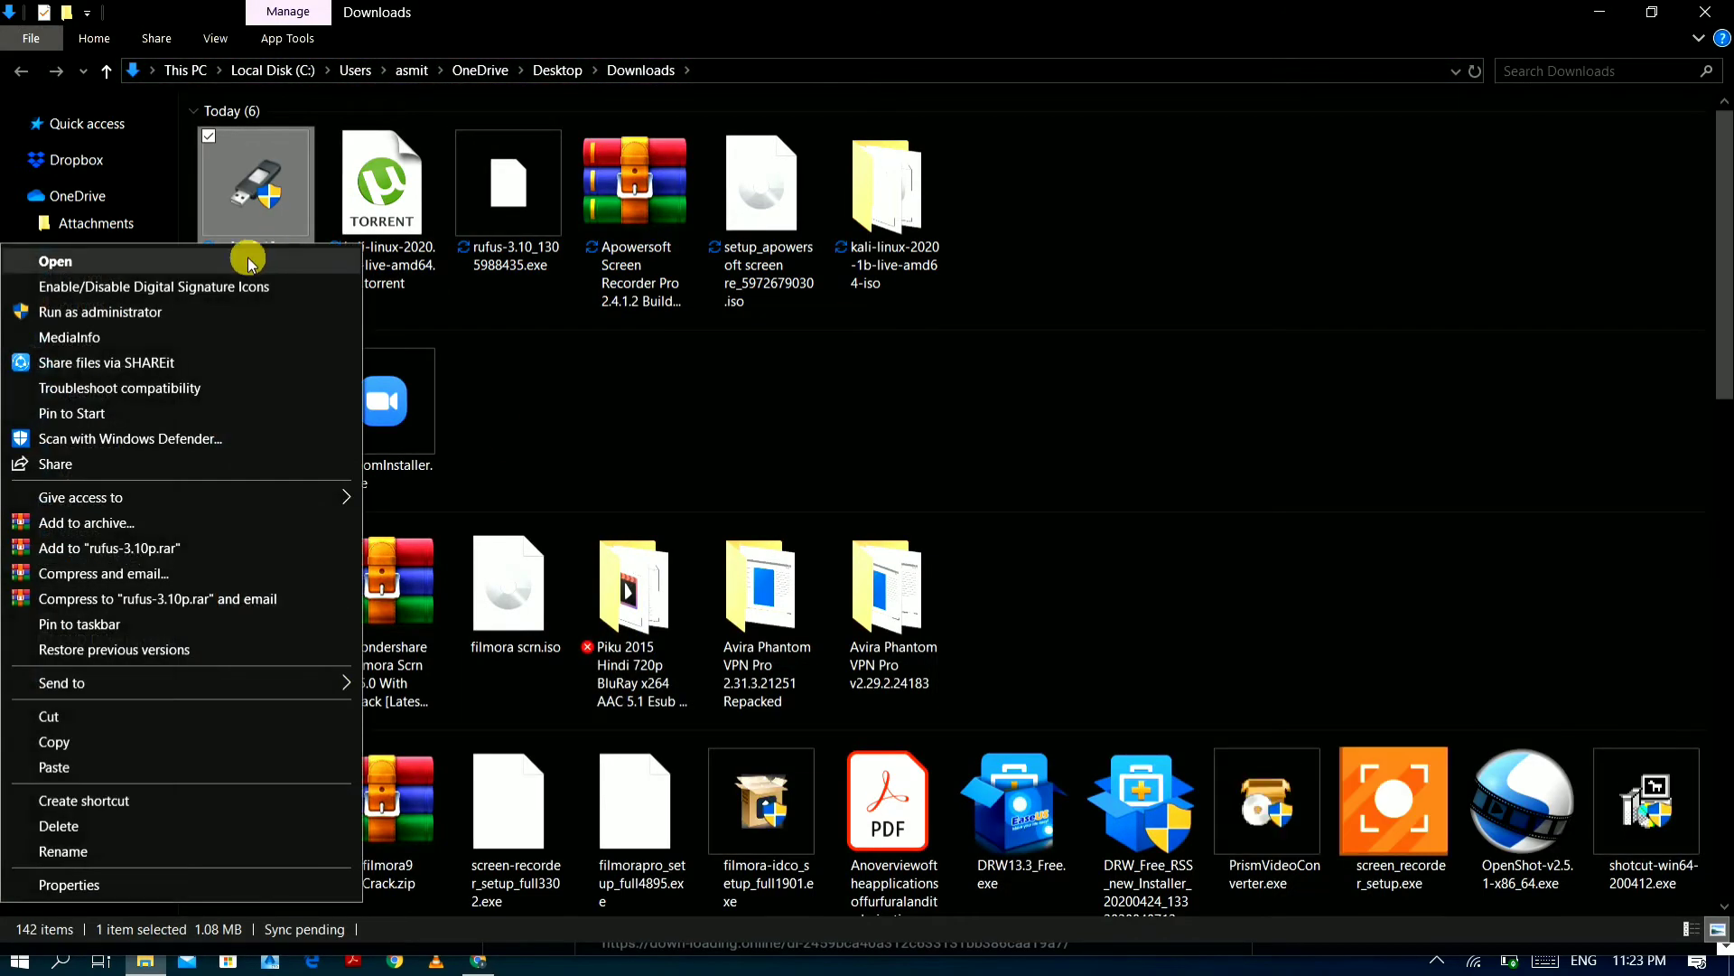
{"action": "left_click", "coordinate": [177, 309]}
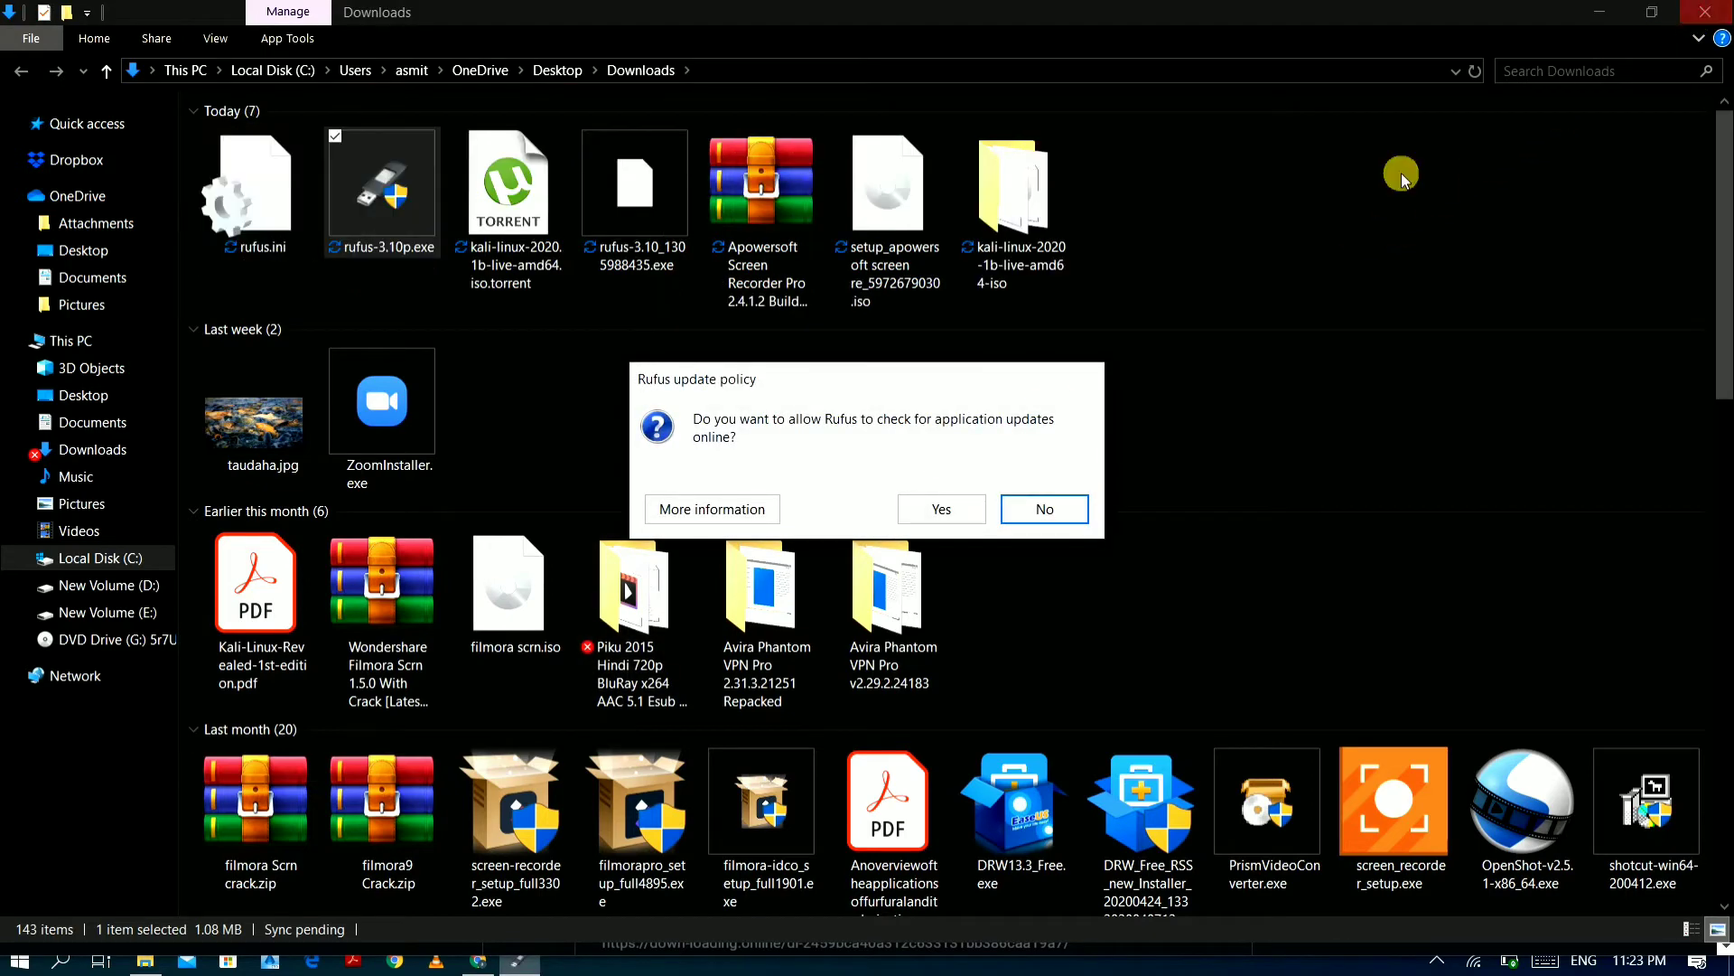
{"action": "left_click", "coordinate": [1025, 508]}
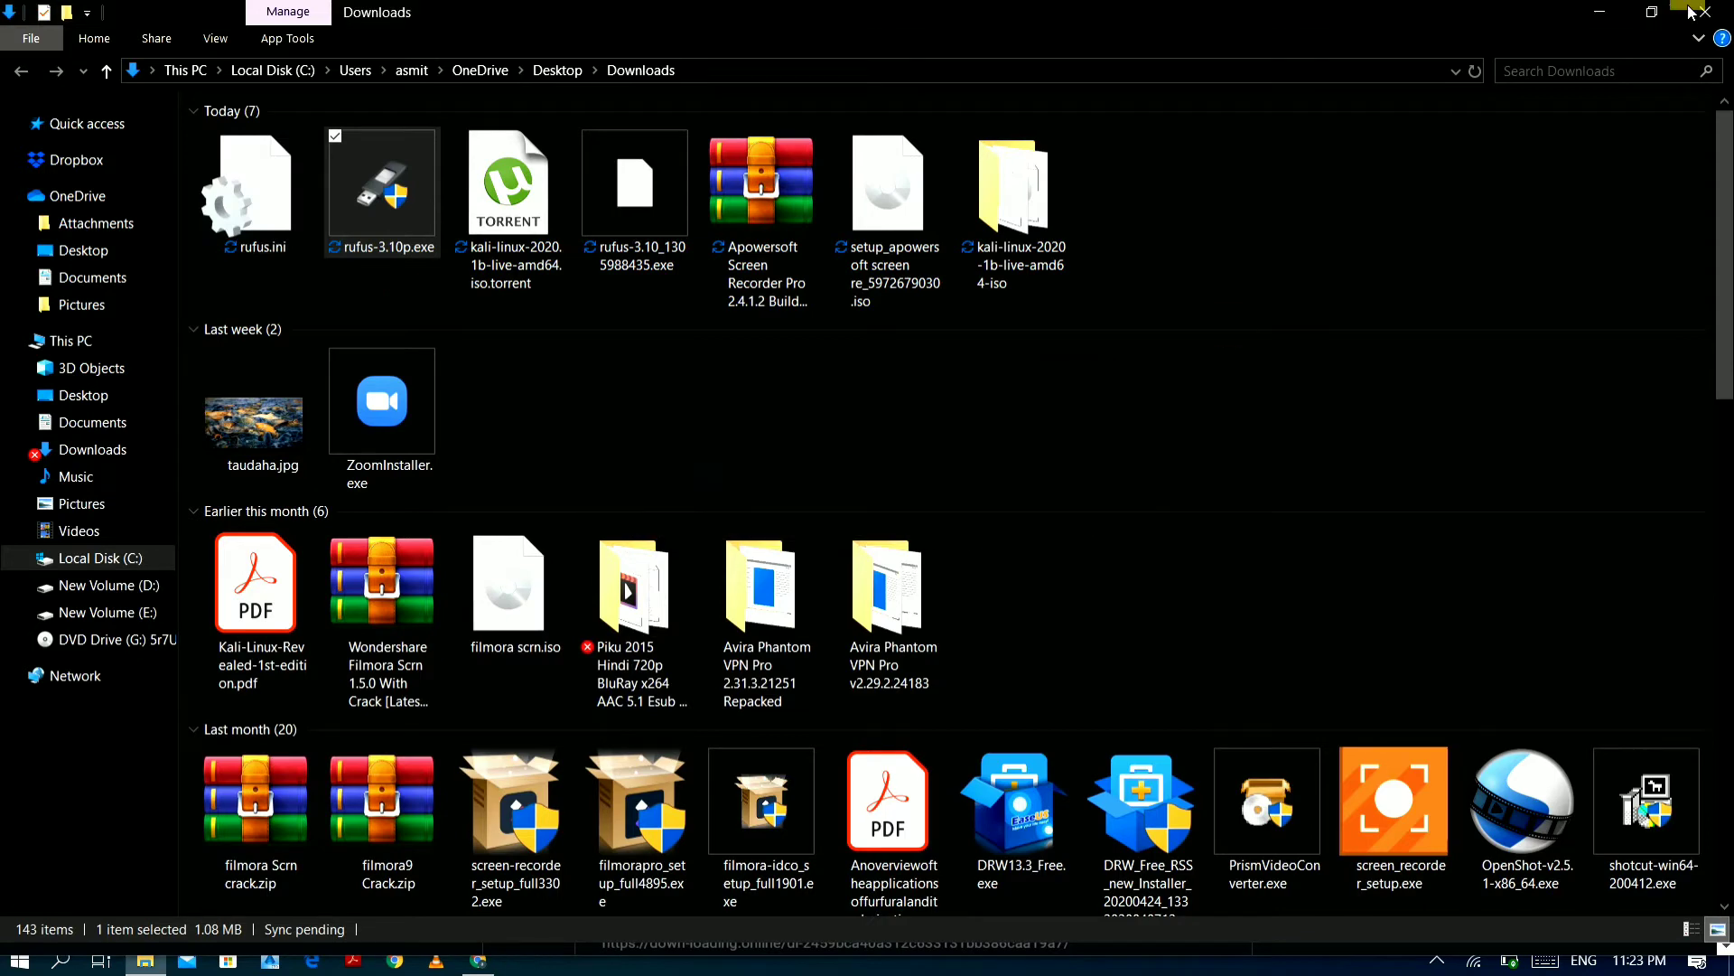
{"action": "left_click", "coordinate": [1702, 13]}
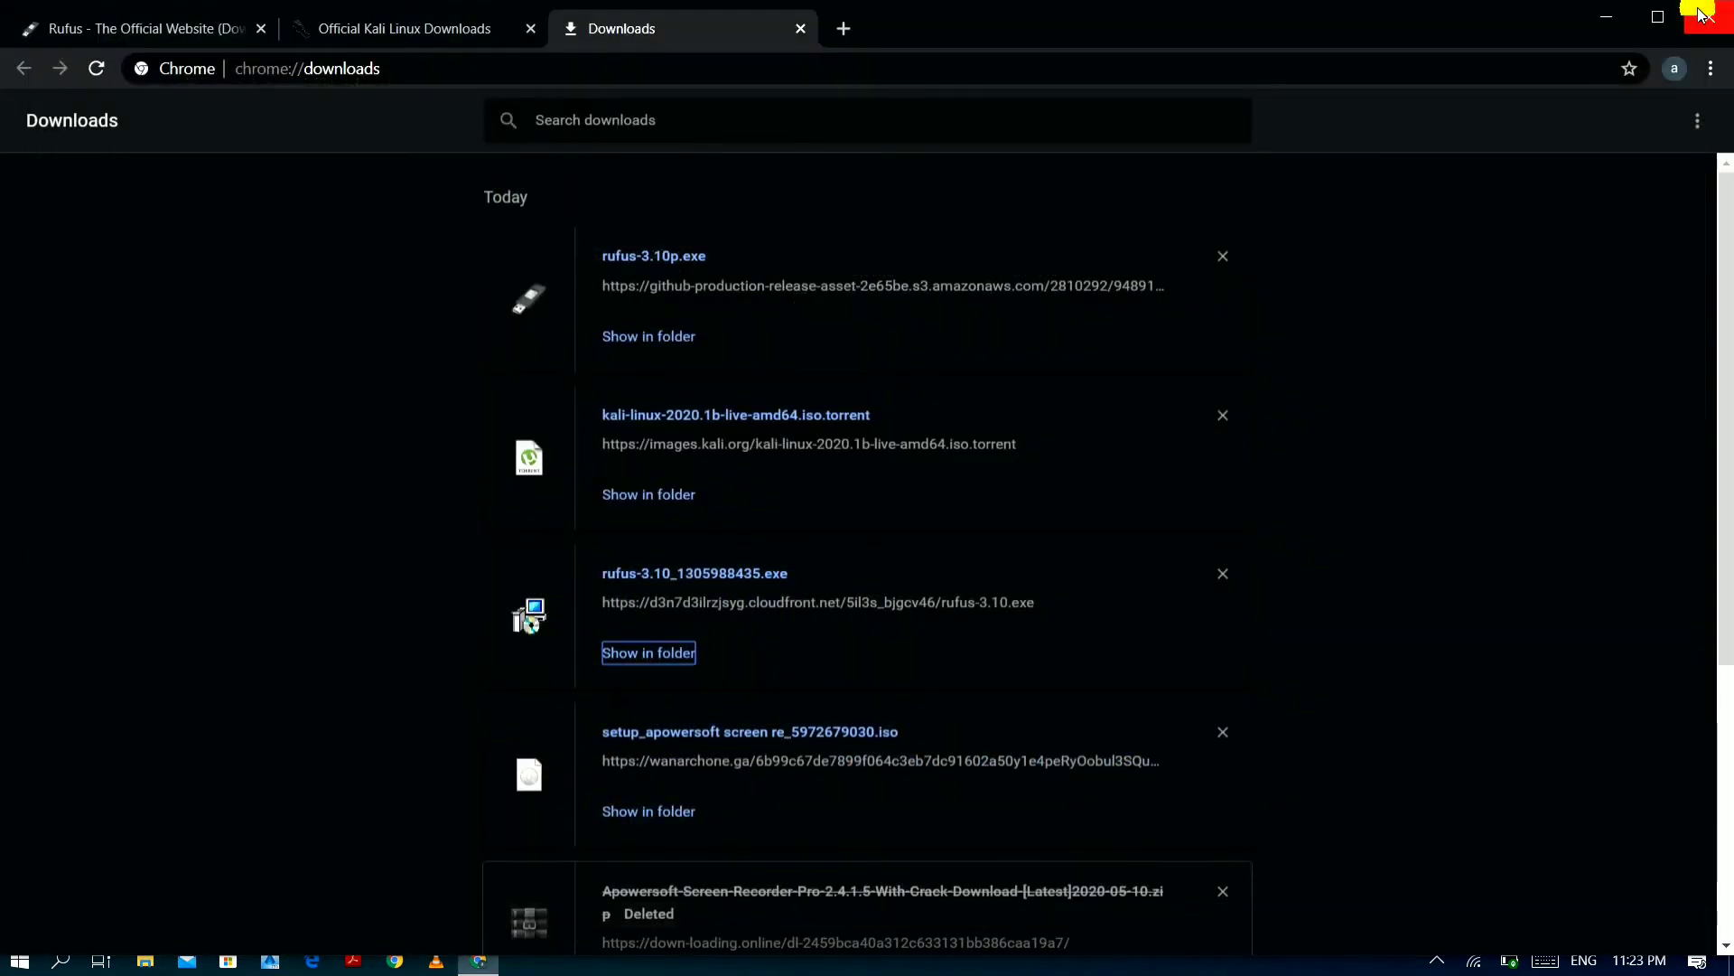
Close the browser, check the Device list in Rufus, and refresh the desktop.
{"action": "left_click", "coordinate": [1702, 13]}
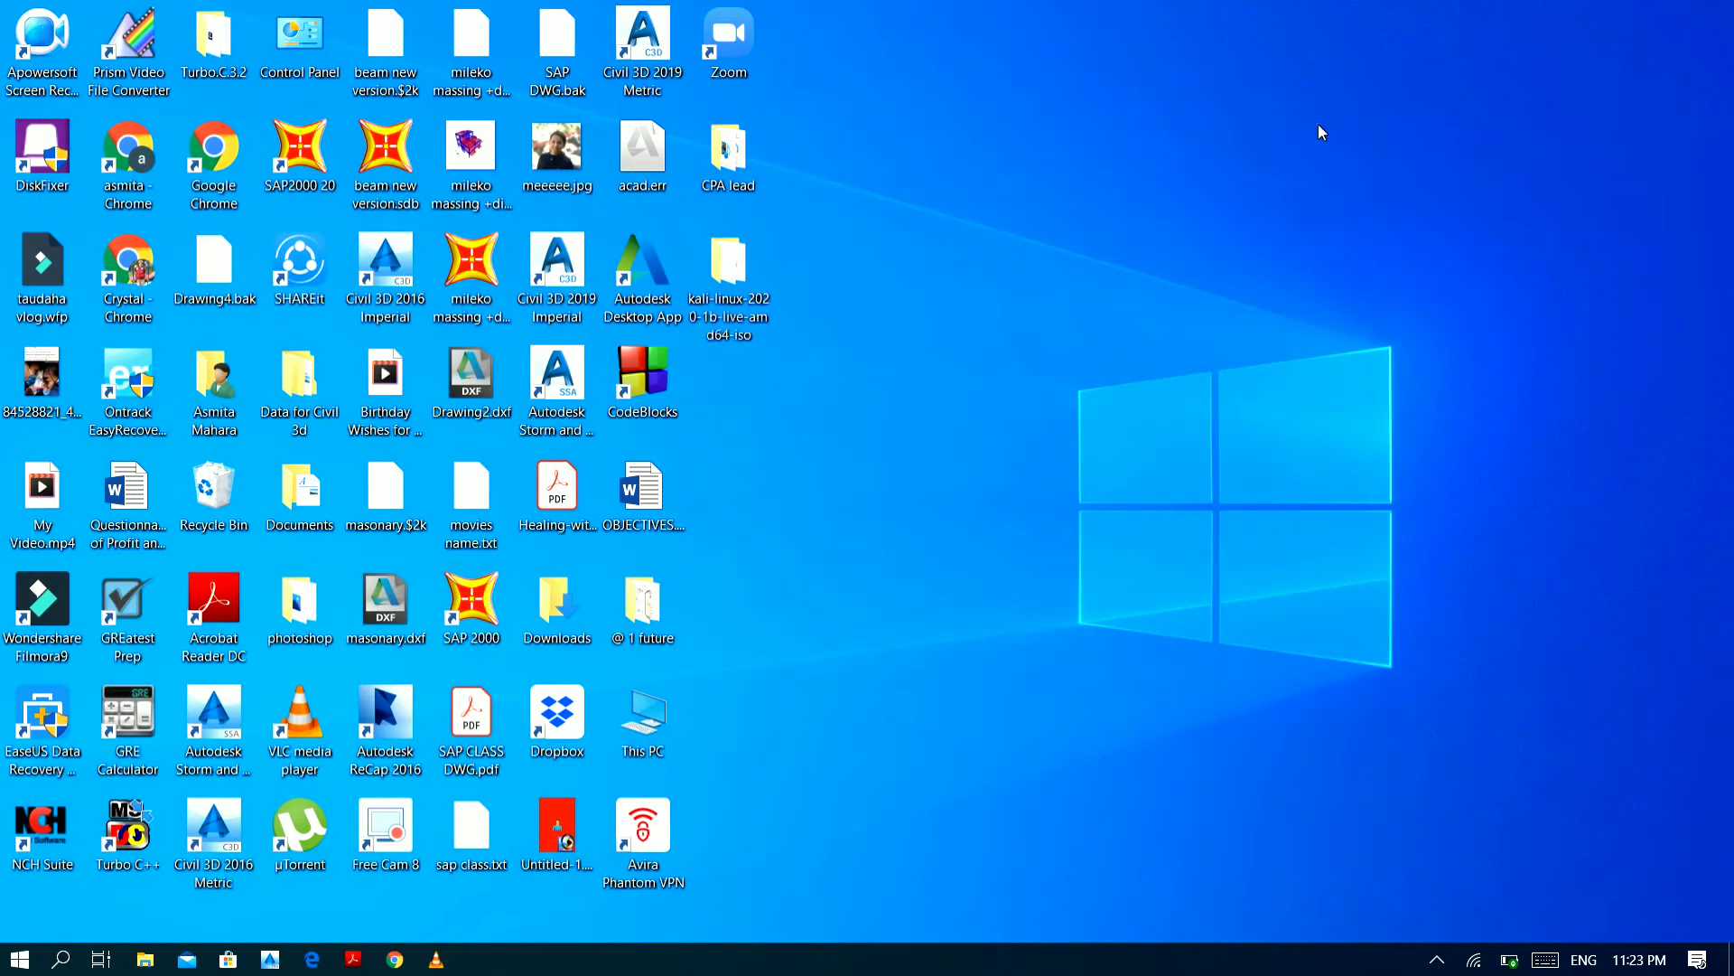
{"action": "right_click", "coordinate": [1319, 132]}
{"action": "left_click", "coordinate": [1135, 202]}
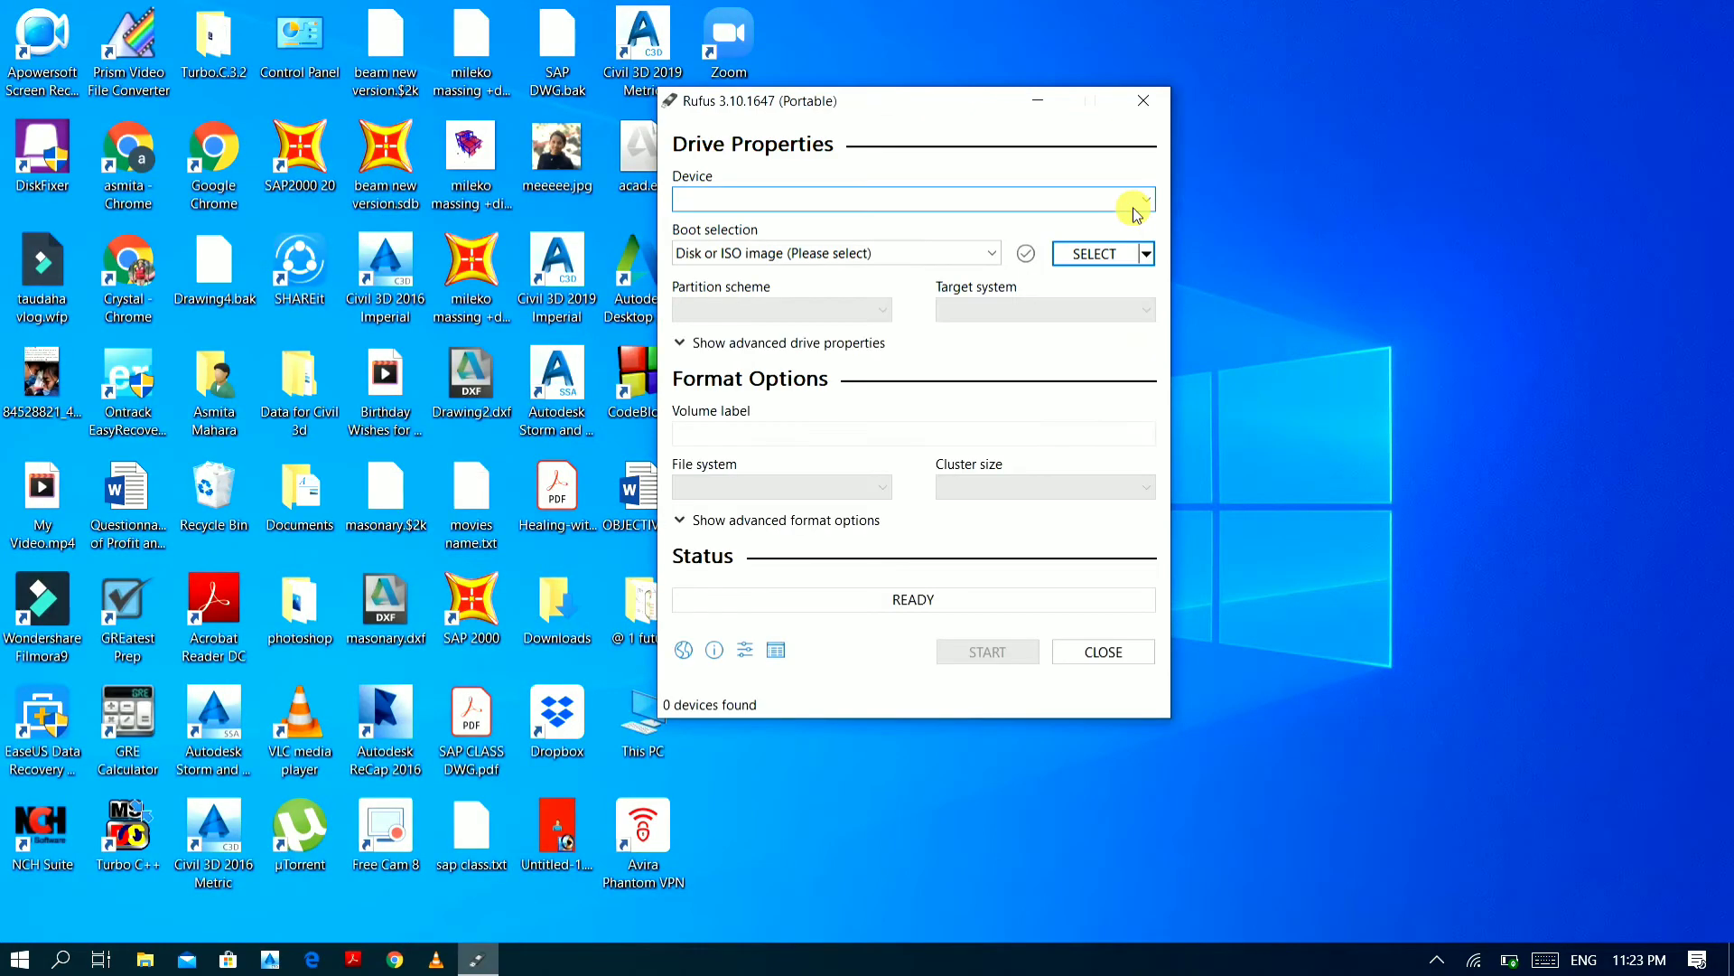
{"action": "right_click", "coordinate": [1421, 171]}
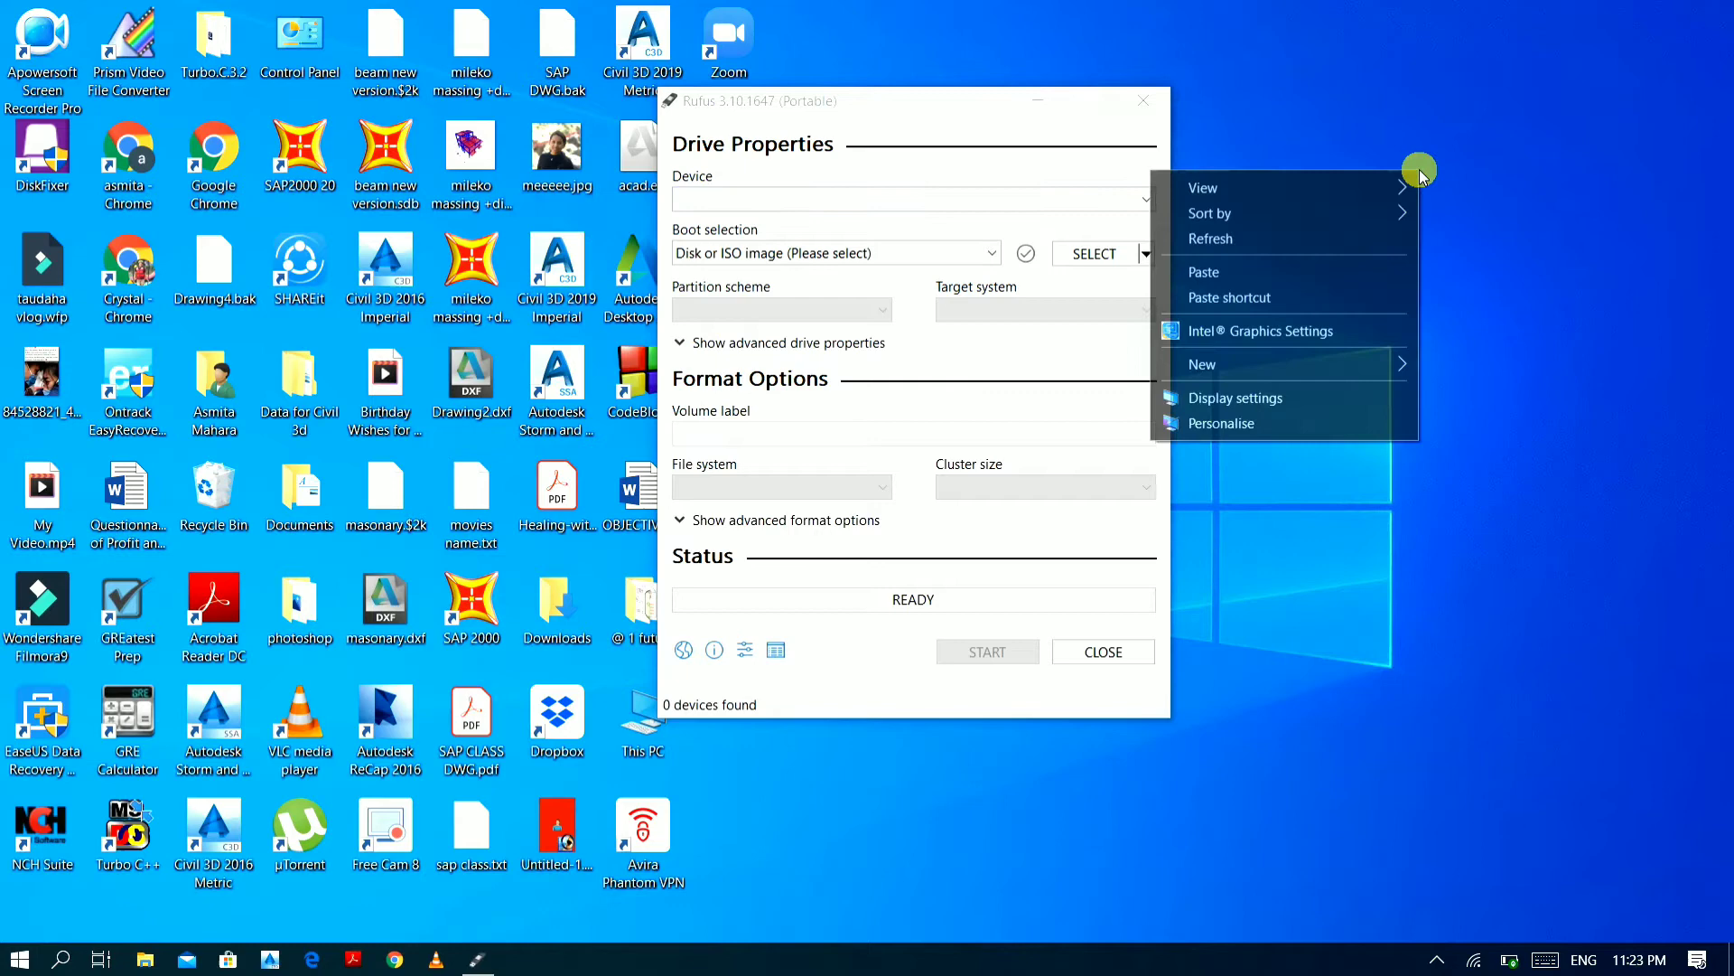
{"action": "left_click", "coordinate": [1329, 245]}
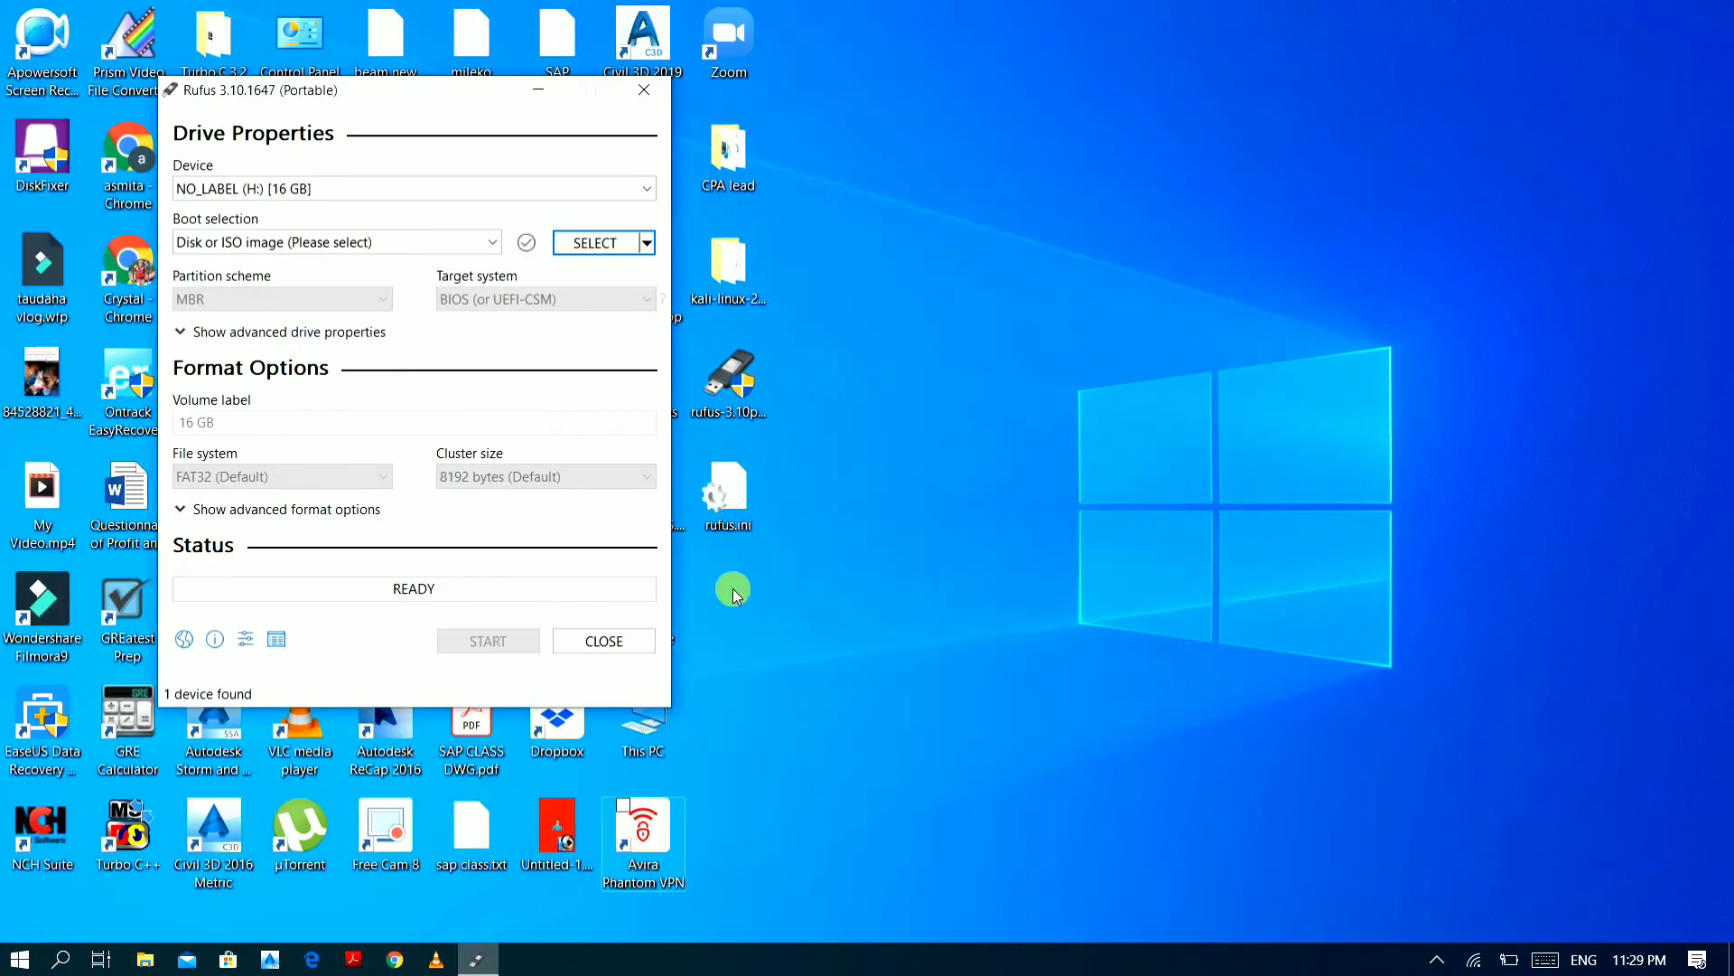
Keep NO_LABEL (H:) [16 GB] as the device and load kali-linux-2020.1b-live-amd64.iso from the kali-linux-2020-1b-live-amd64-iso folder as the boot image.
{"action": "left_click", "coordinate": [622, 186]}
{"action": "left_click", "coordinate": [621, 187]}
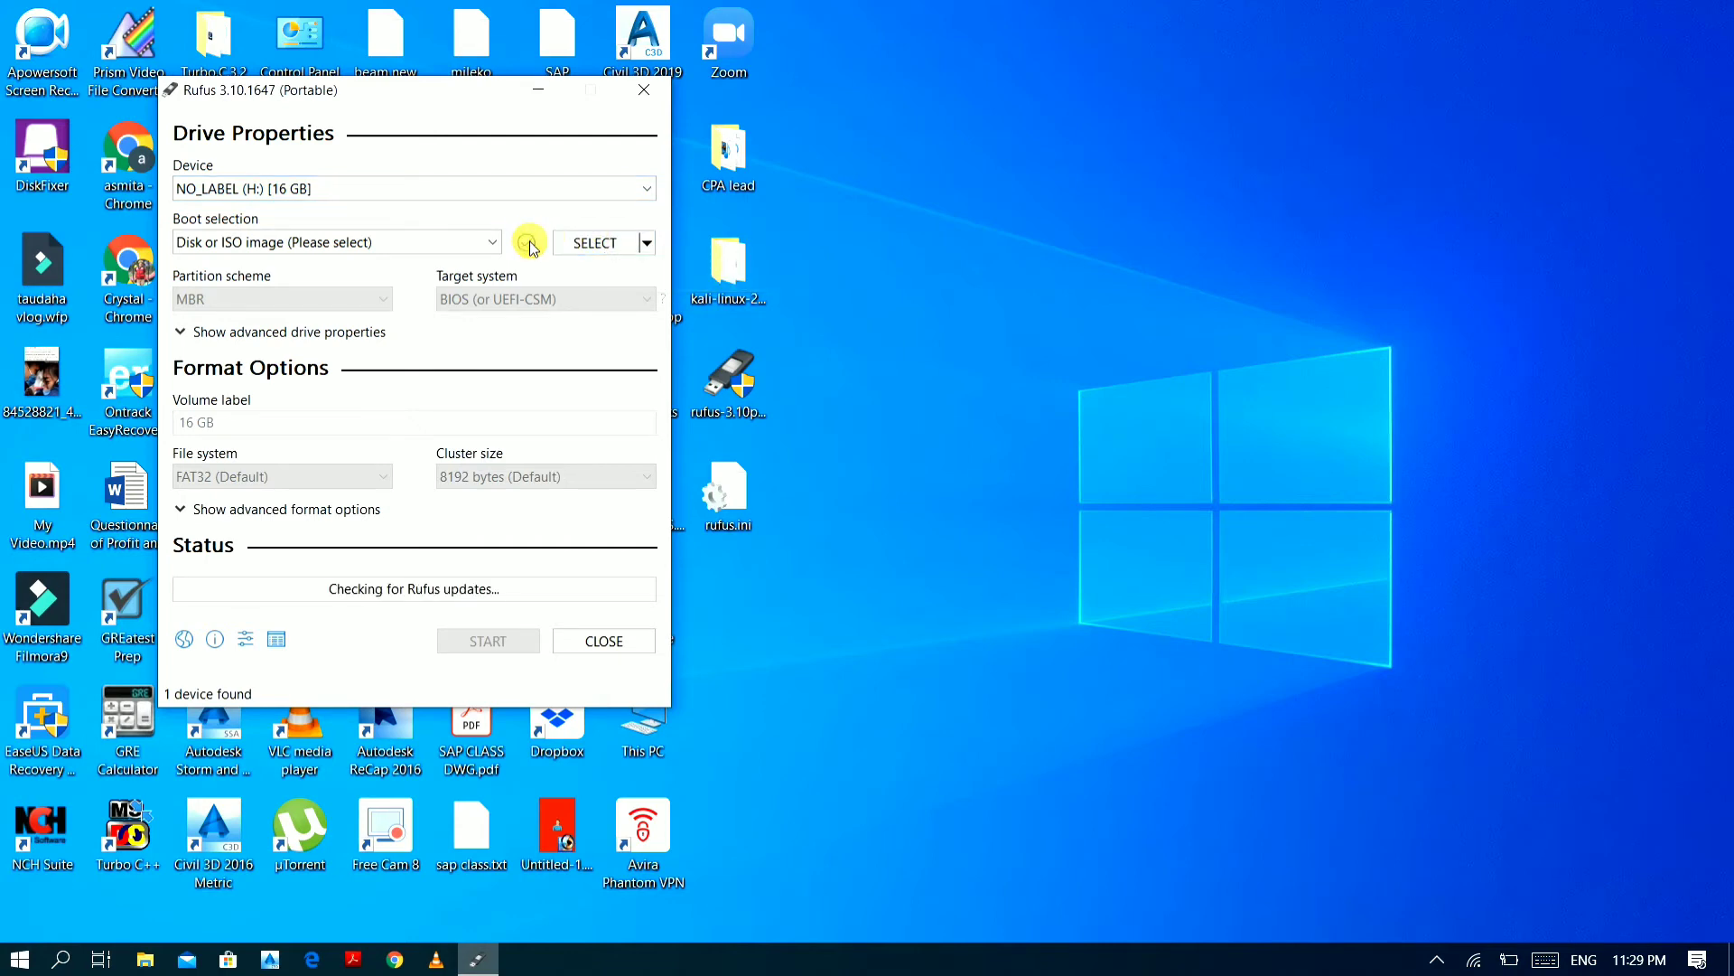
{"action": "left_click", "coordinate": [571, 246]}
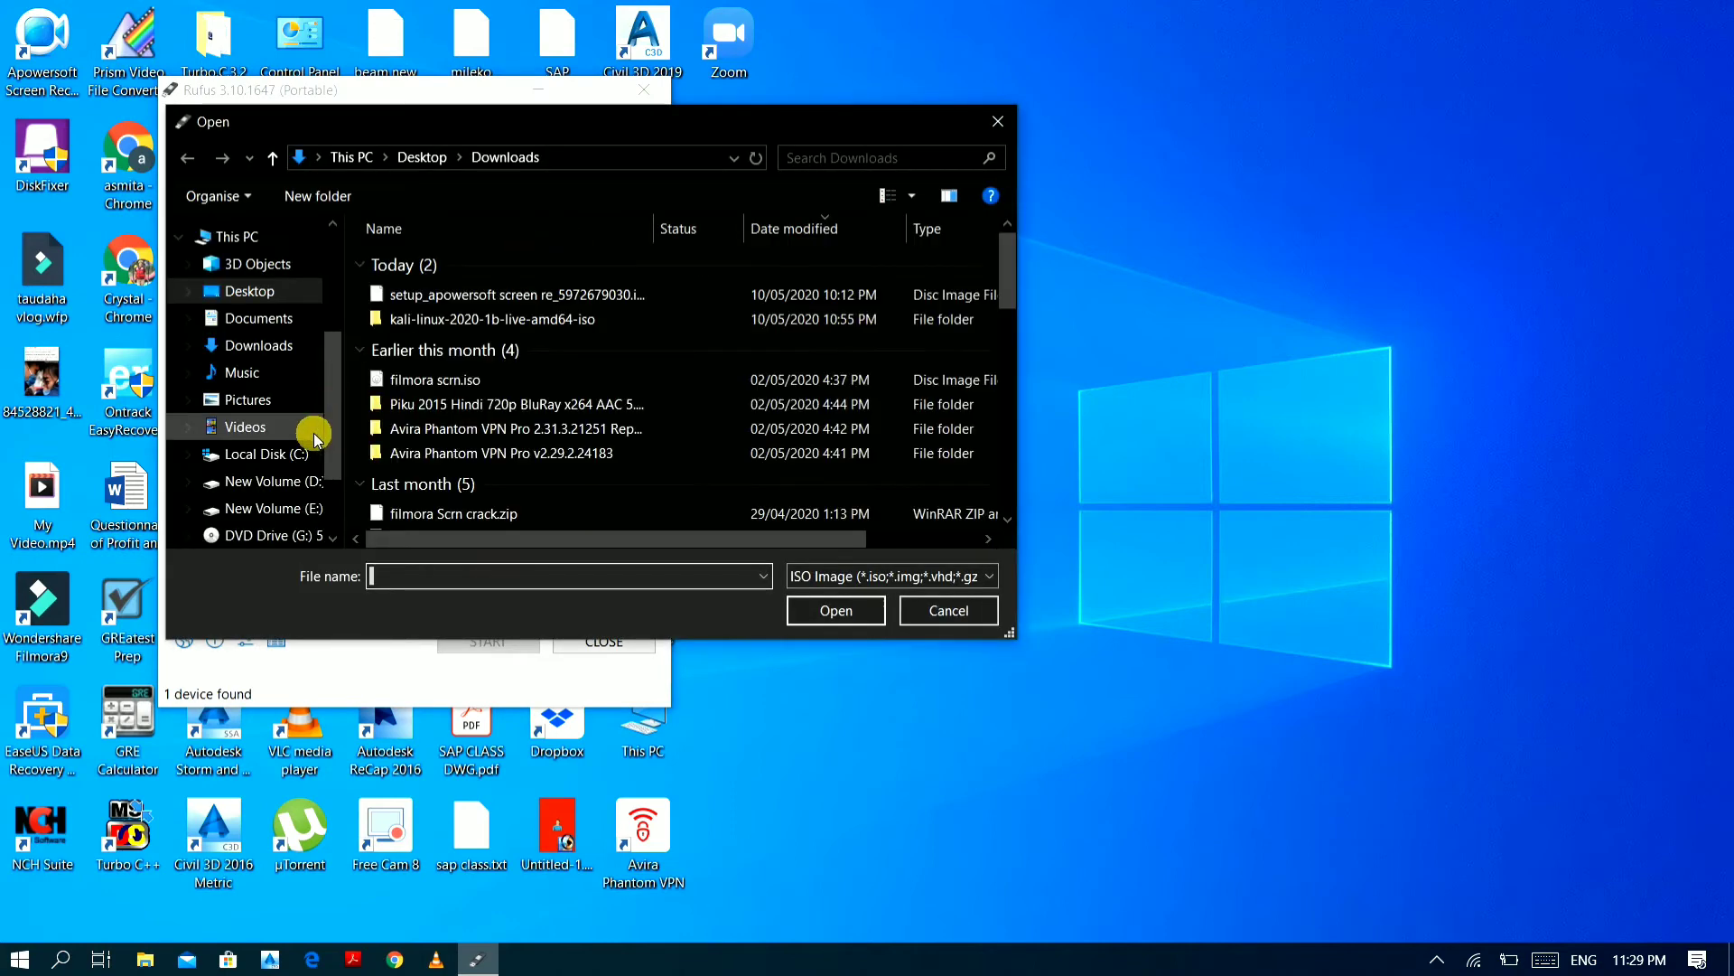
{"action": "double_click", "coordinate": [486, 319]}
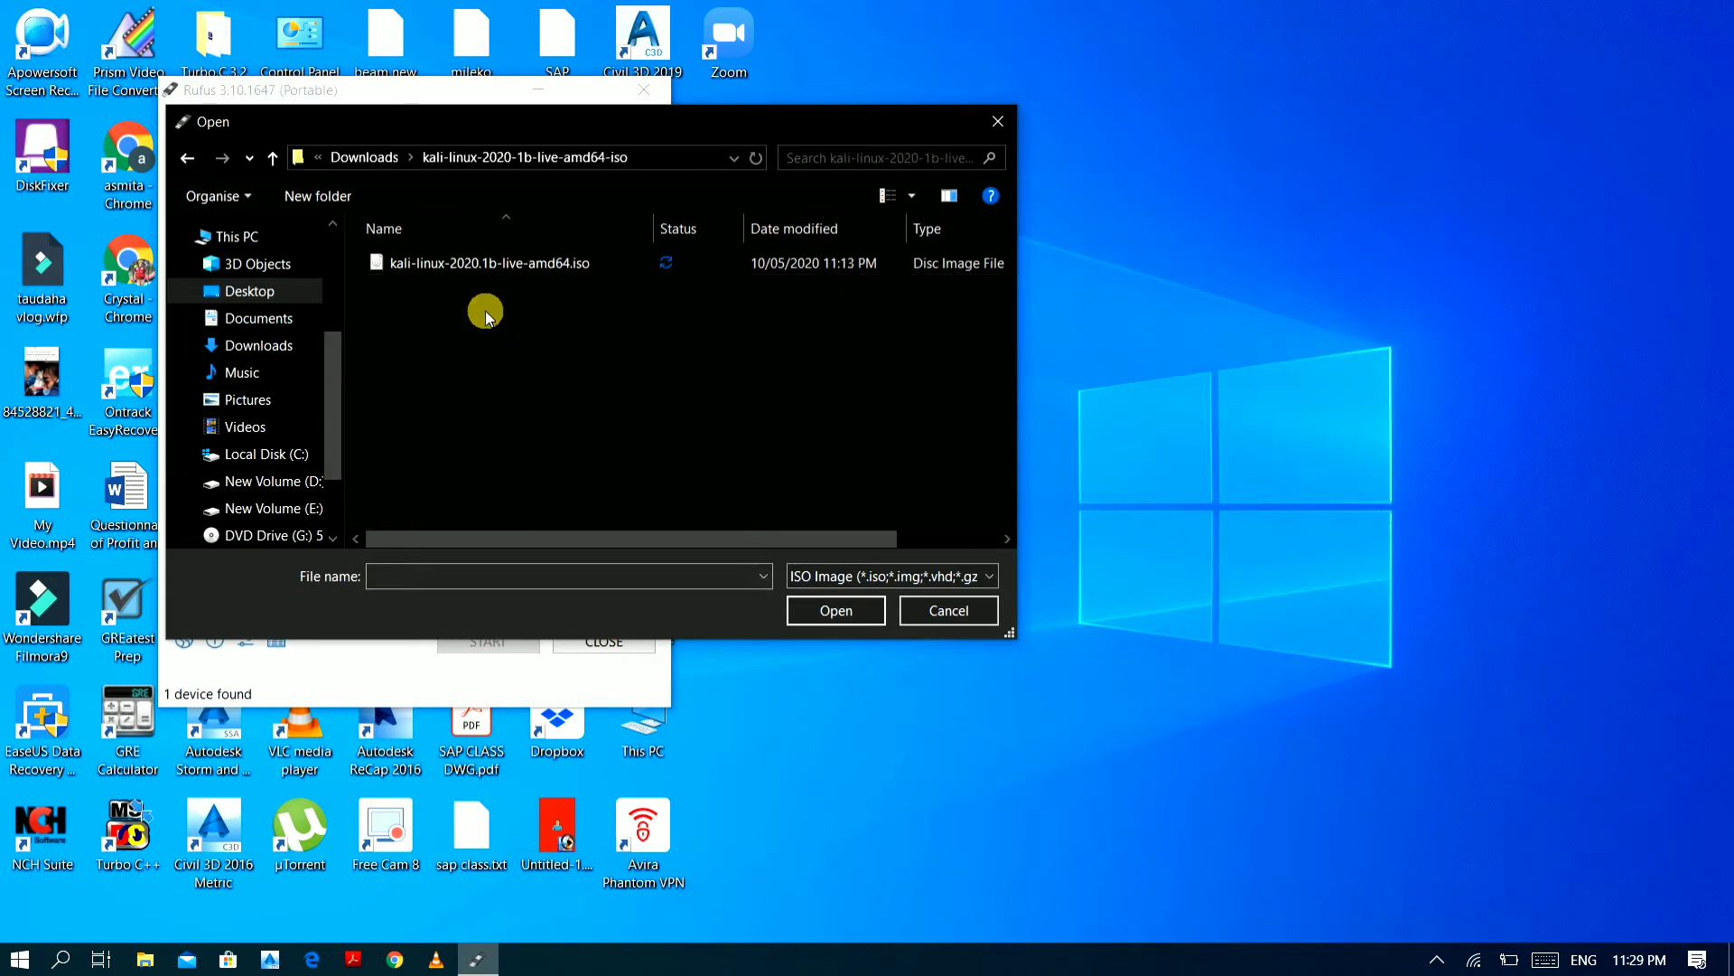
{"action": "left_click", "coordinate": [485, 263]}
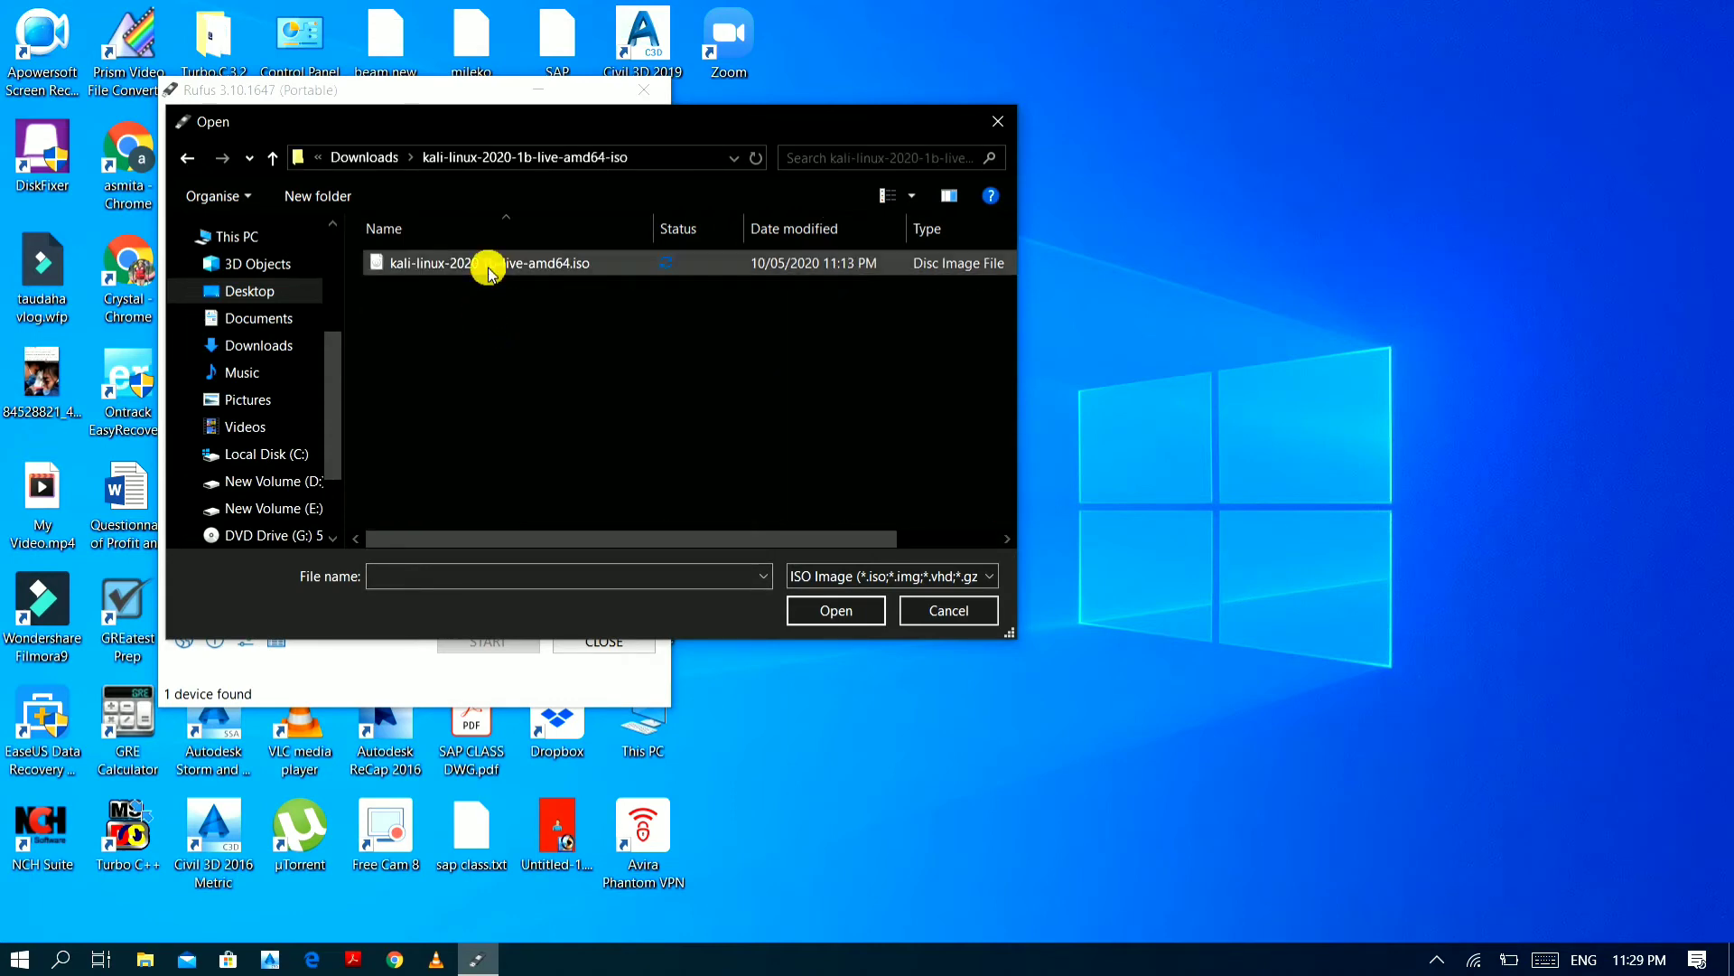
{"action": "left_click", "coordinate": [804, 618]}
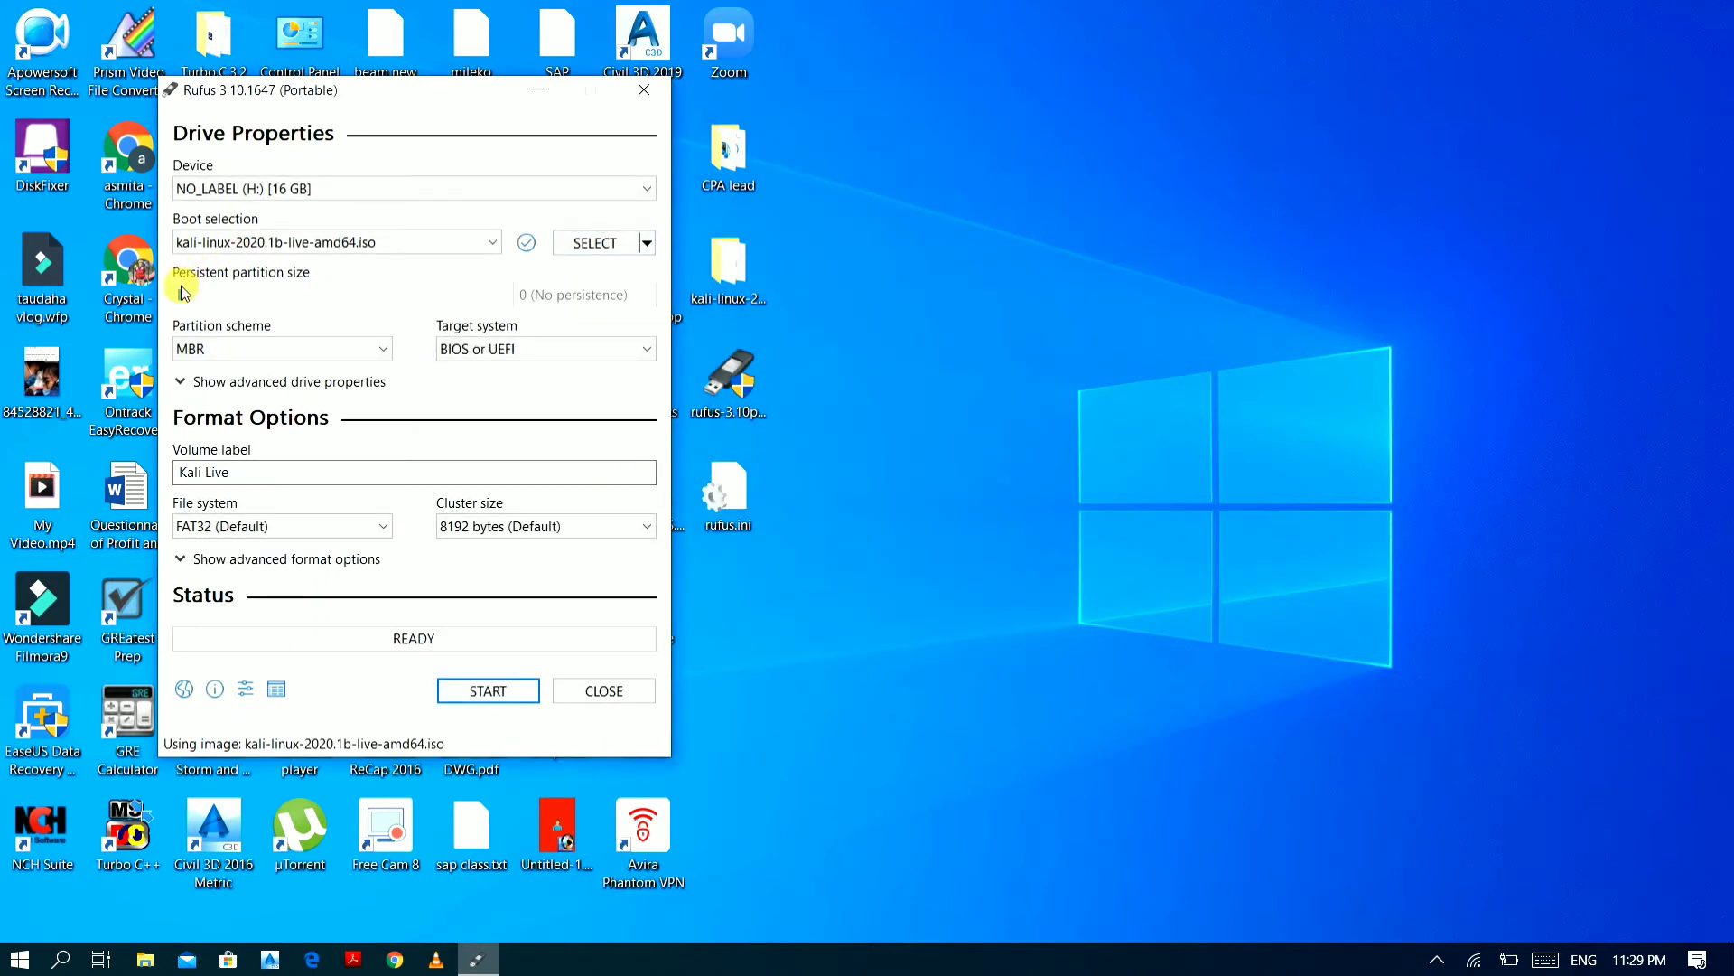
Set the persistent partition size to 8 GB, keeping the MBR partition scheme and the BIOS or UEFI target system.
{"action": "left_click_drag", "start_coordinate": [184, 296], "coordinate": [374, 325]}
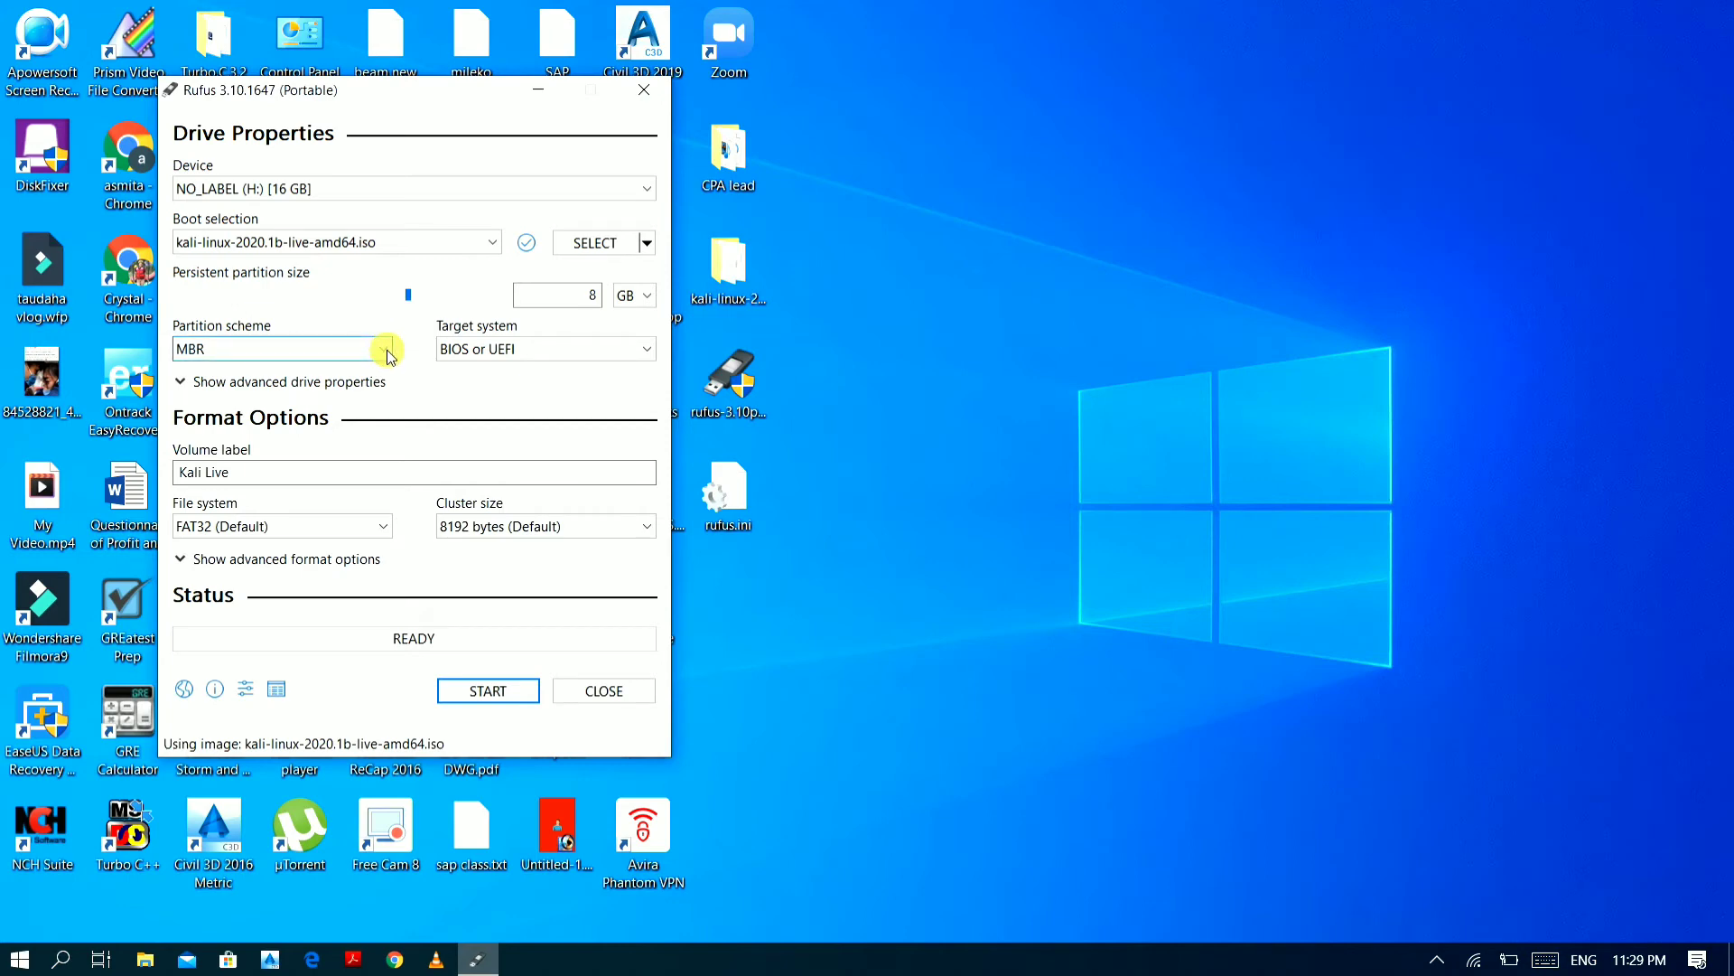
{"action": "left_click", "coordinate": [387, 348]}
{"action": "left_click", "coordinate": [390, 348]}
{"action": "left_click", "coordinate": [582, 358]}
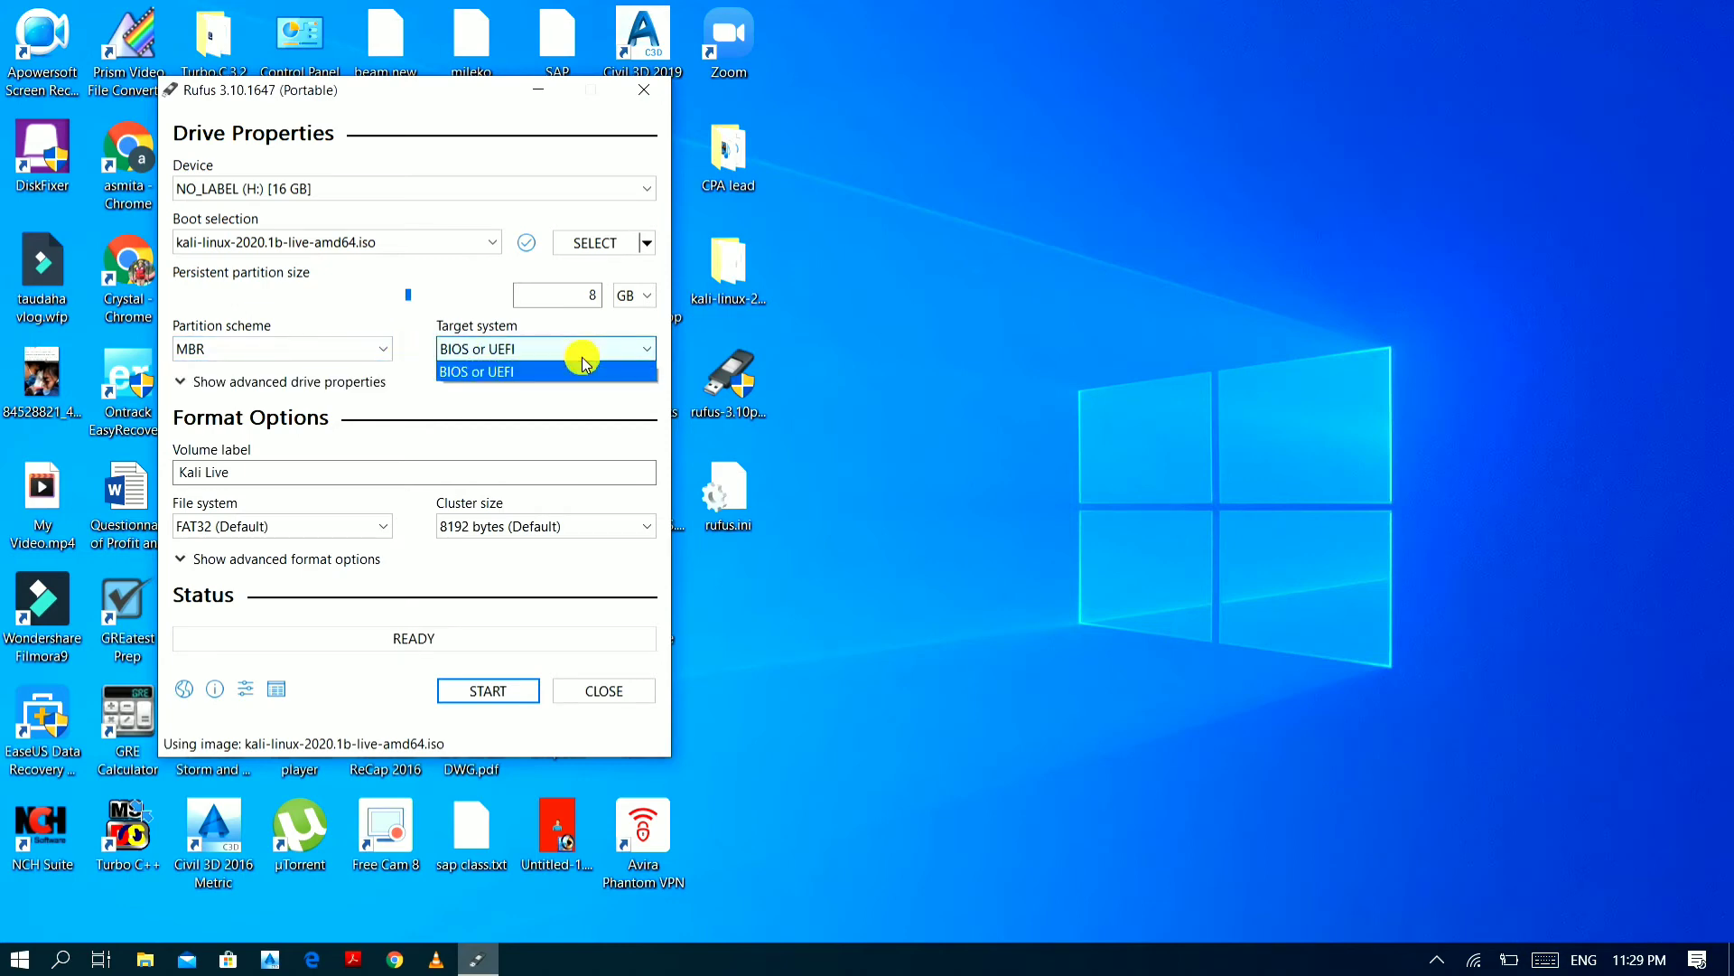
{"action": "left_click", "coordinate": [581, 356]}
Set the volume label to Kali Linux 2020, keeping the FAT32 file system and the 8192 bytes cluster size.
{"action": "left_click", "coordinate": [395, 474]}
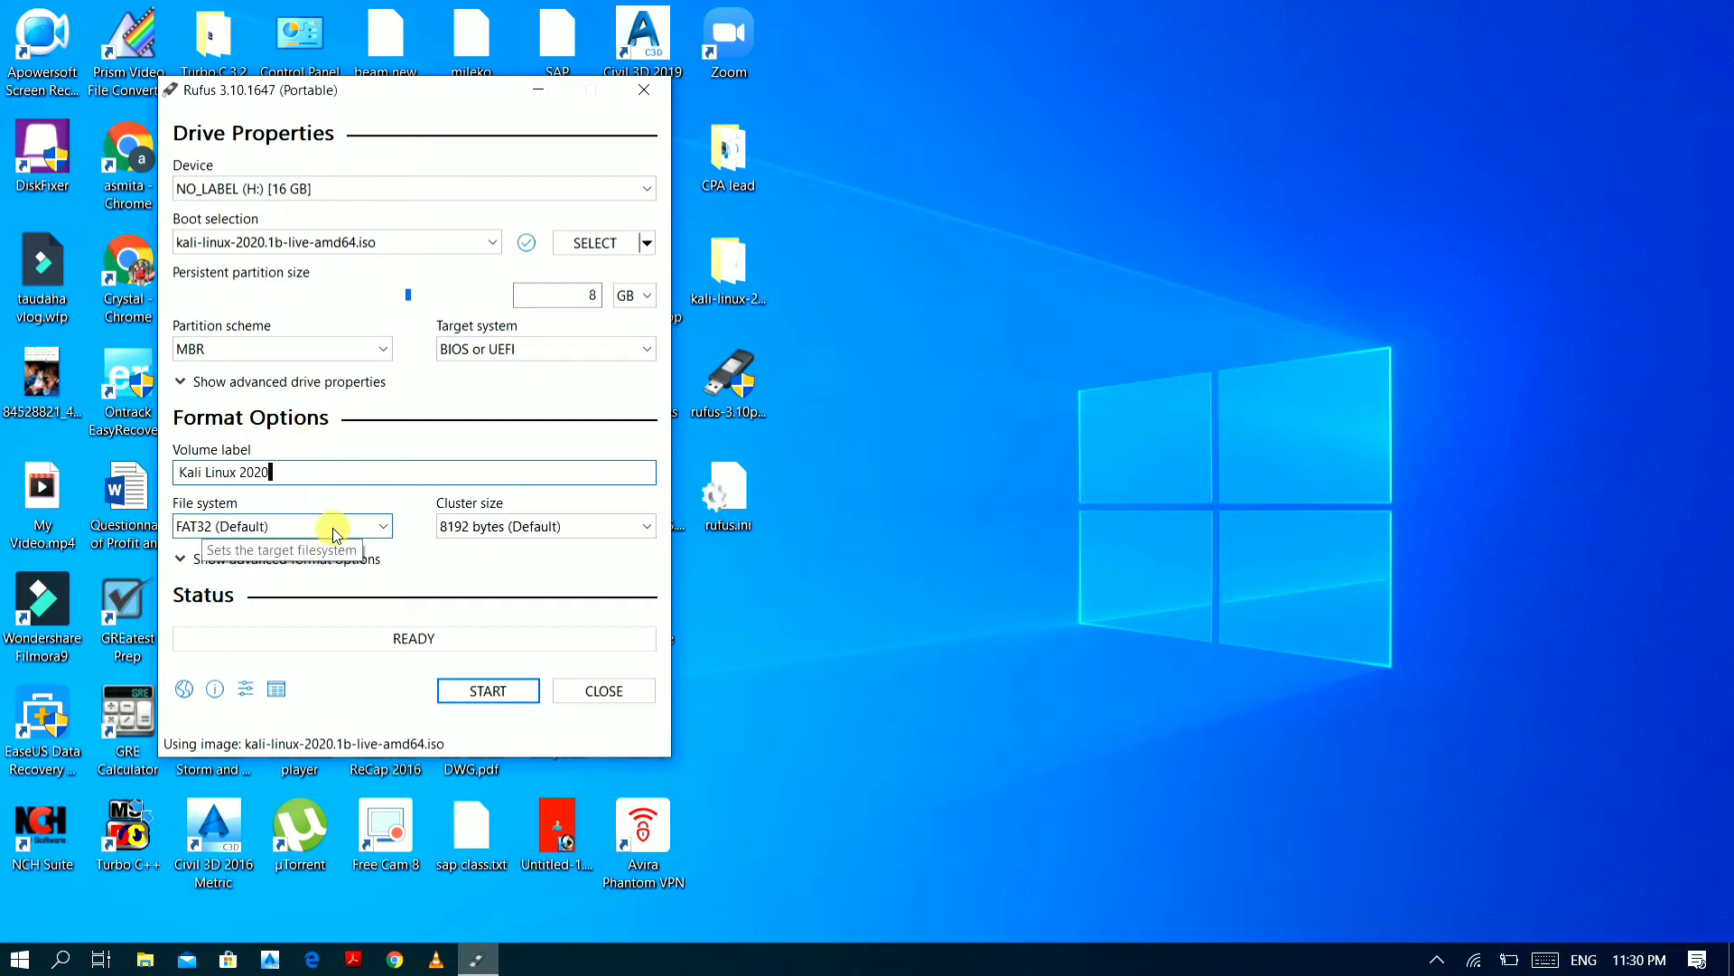
{"action": "left_click", "coordinate": [377, 531]}
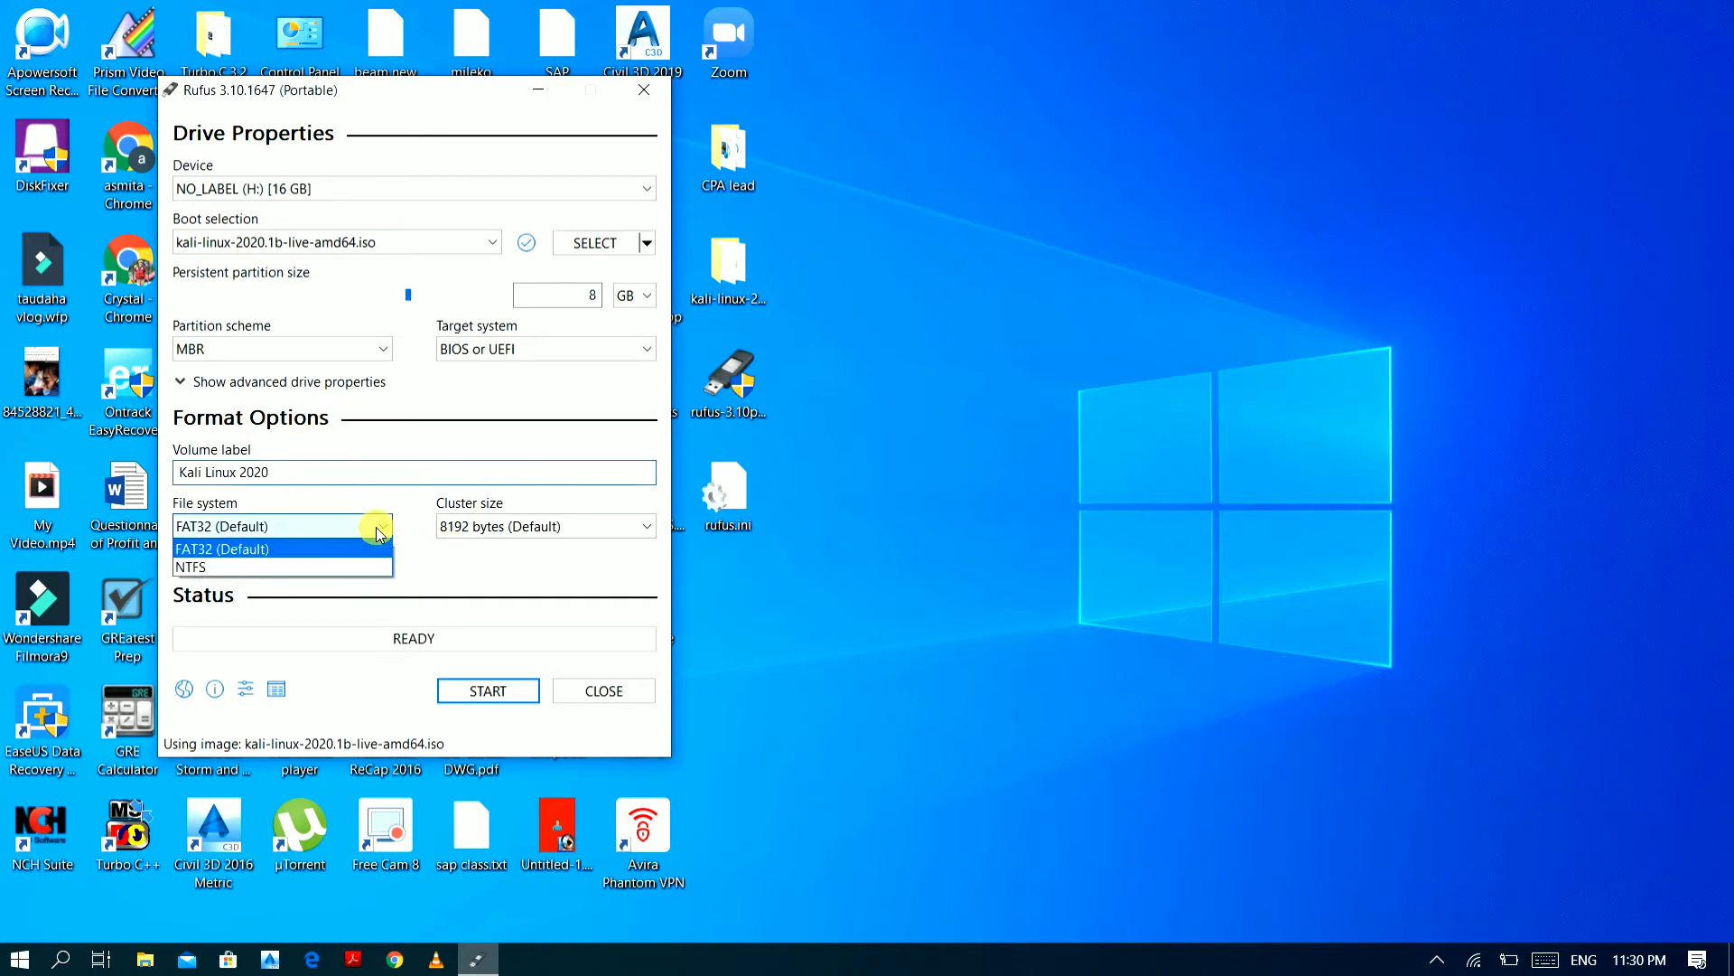
{"action": "left_click", "coordinate": [372, 533]}
{"action": "left_click", "coordinate": [556, 535]}
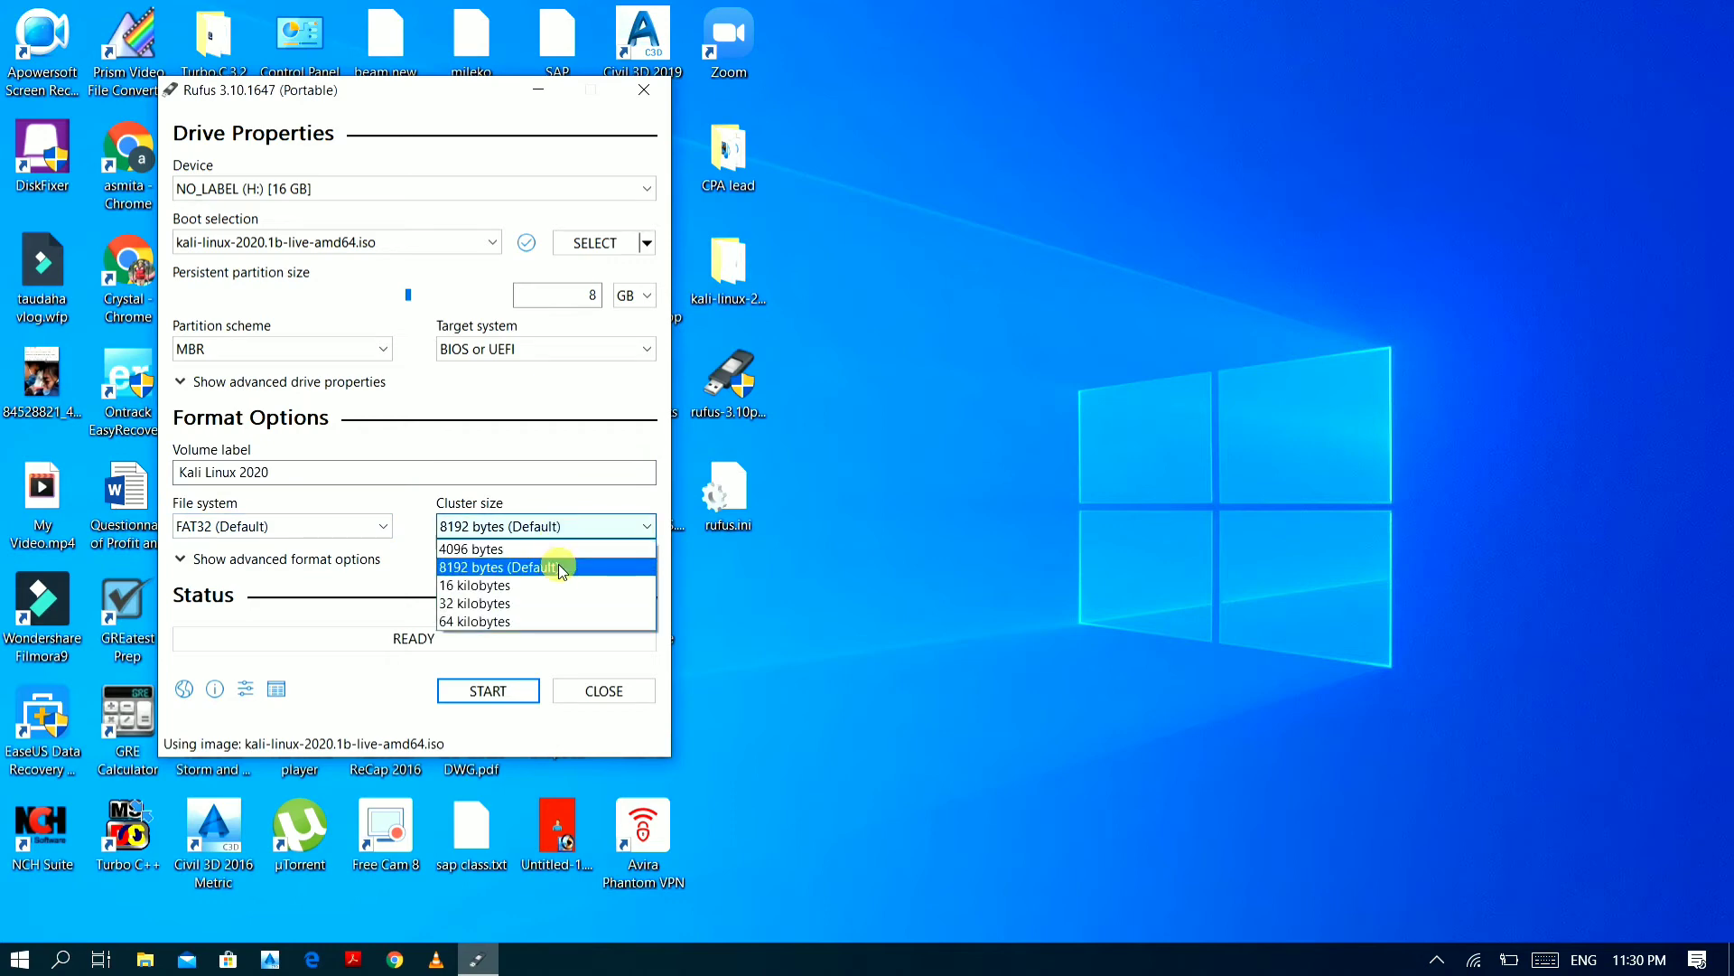
{"action": "left_click", "coordinate": [560, 567]}
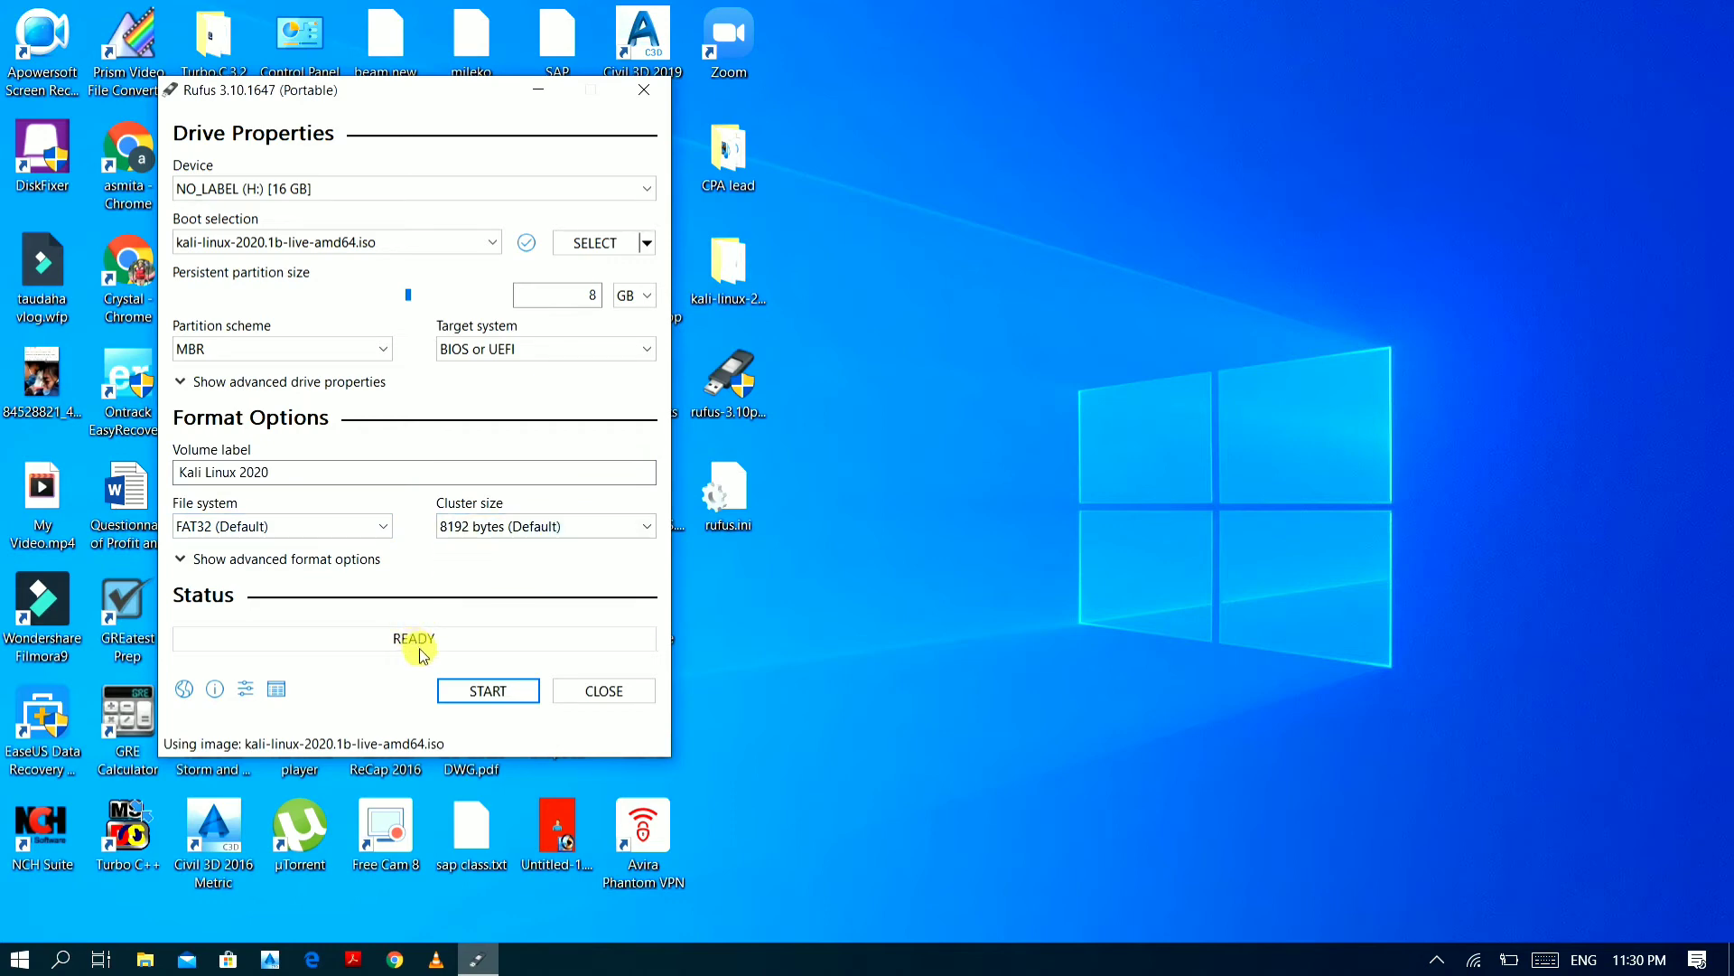
Check the advanced format options and start writing the USB drive, accepting the Syslinux file download and the erasure of its data.
{"action": "left_click", "coordinate": [180, 558]}
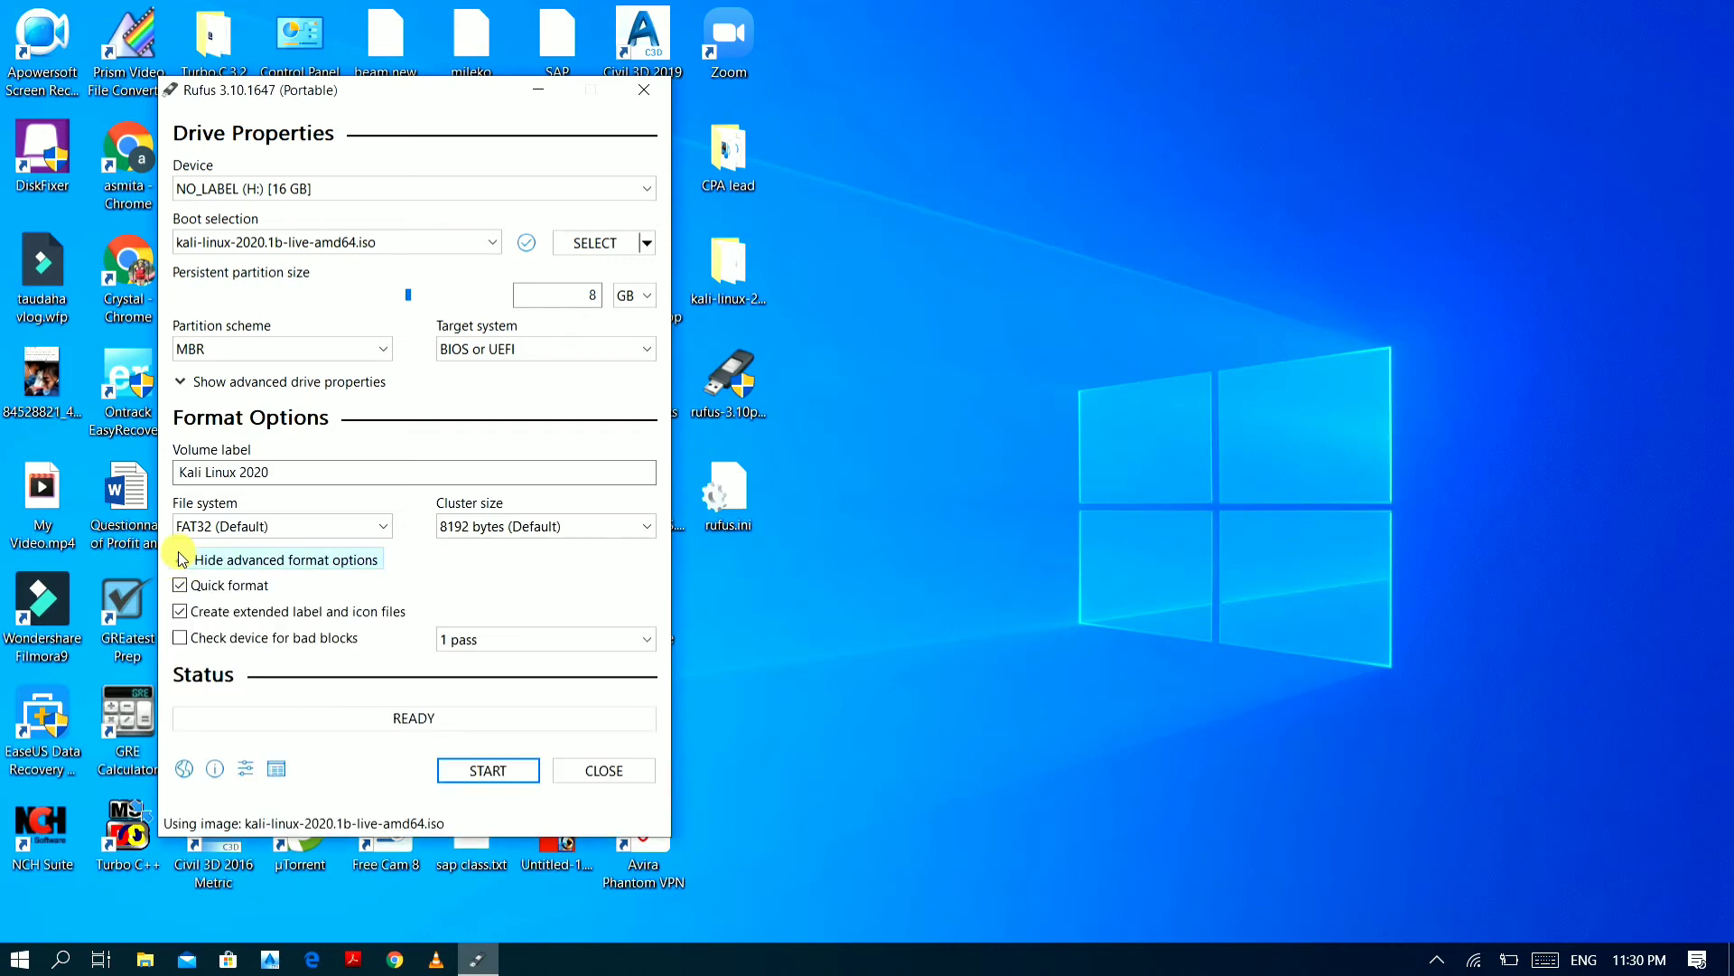
{"action": "left_click", "coordinate": [181, 558]}
{"action": "left_click", "coordinate": [489, 691]}
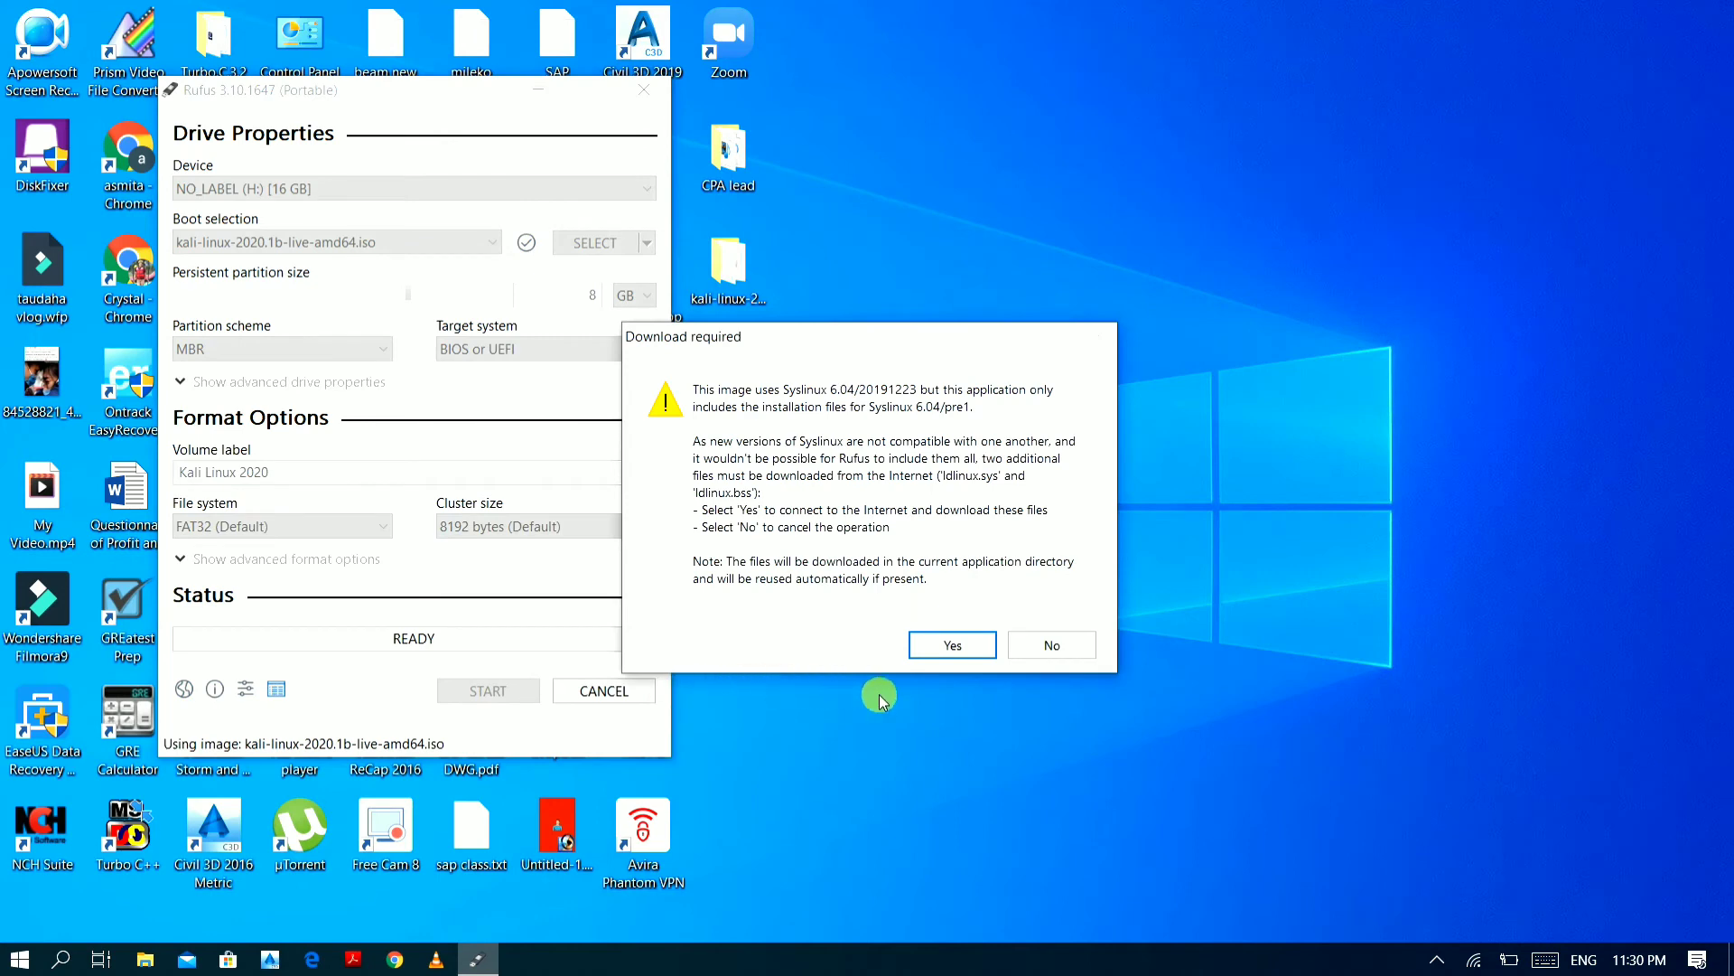
{"action": "left_click", "coordinate": [946, 647]}
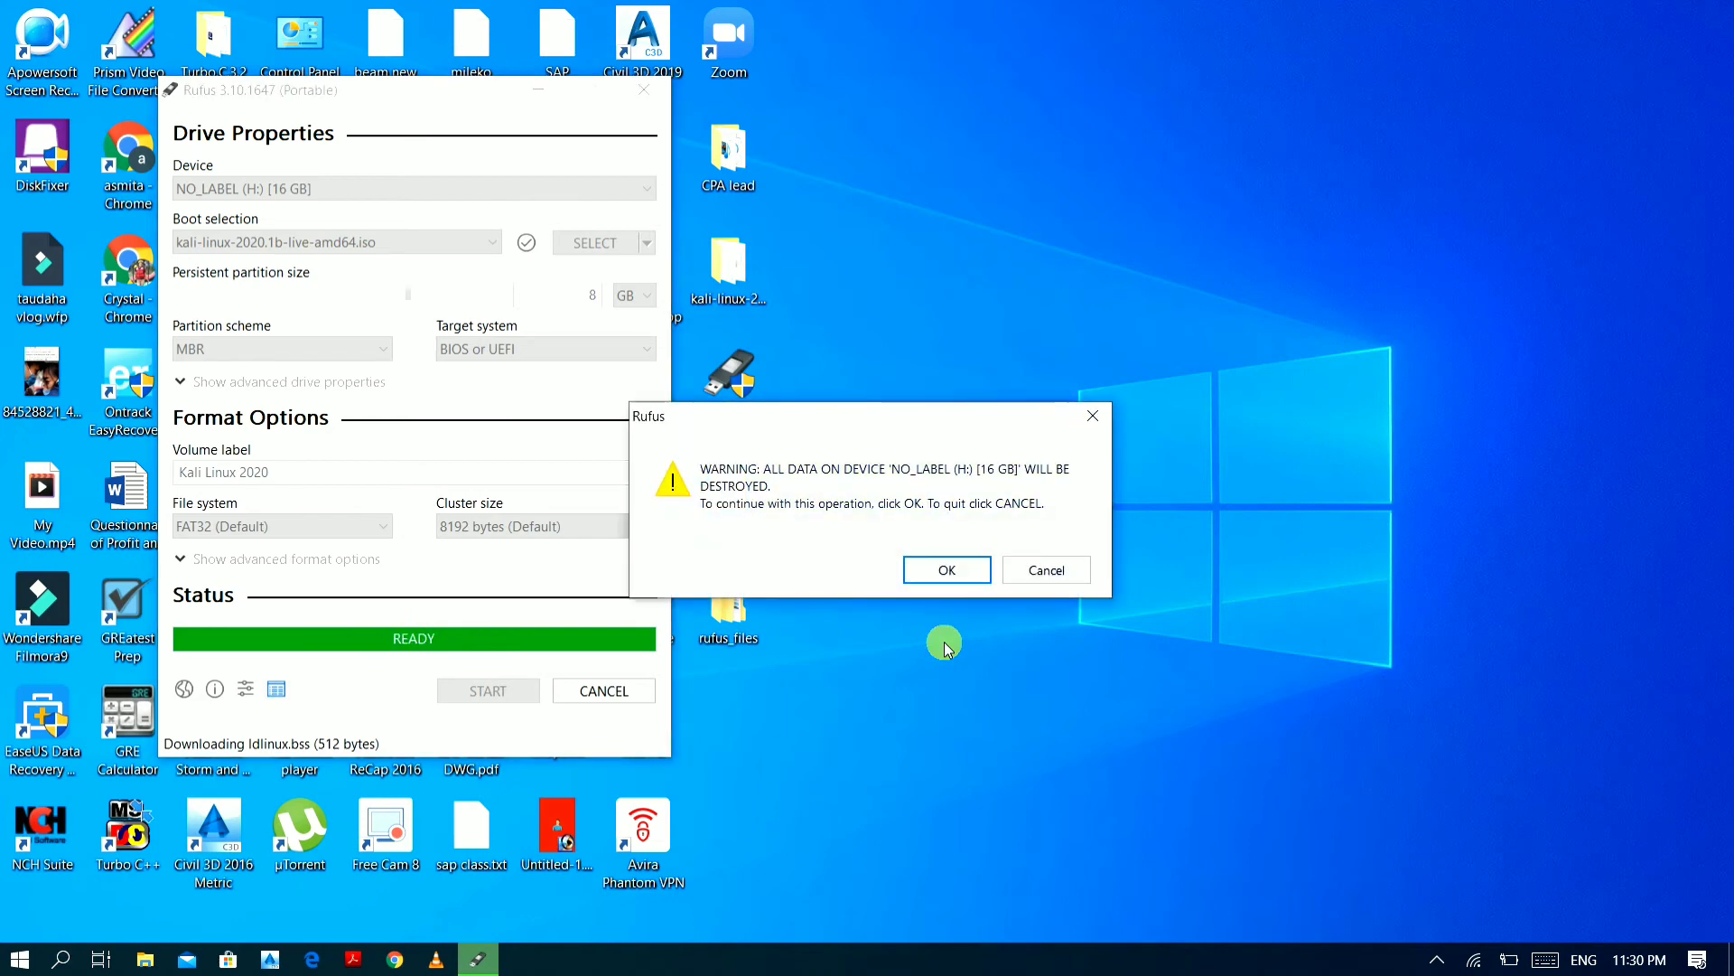
{"action": "left_click", "coordinate": [941, 570]}
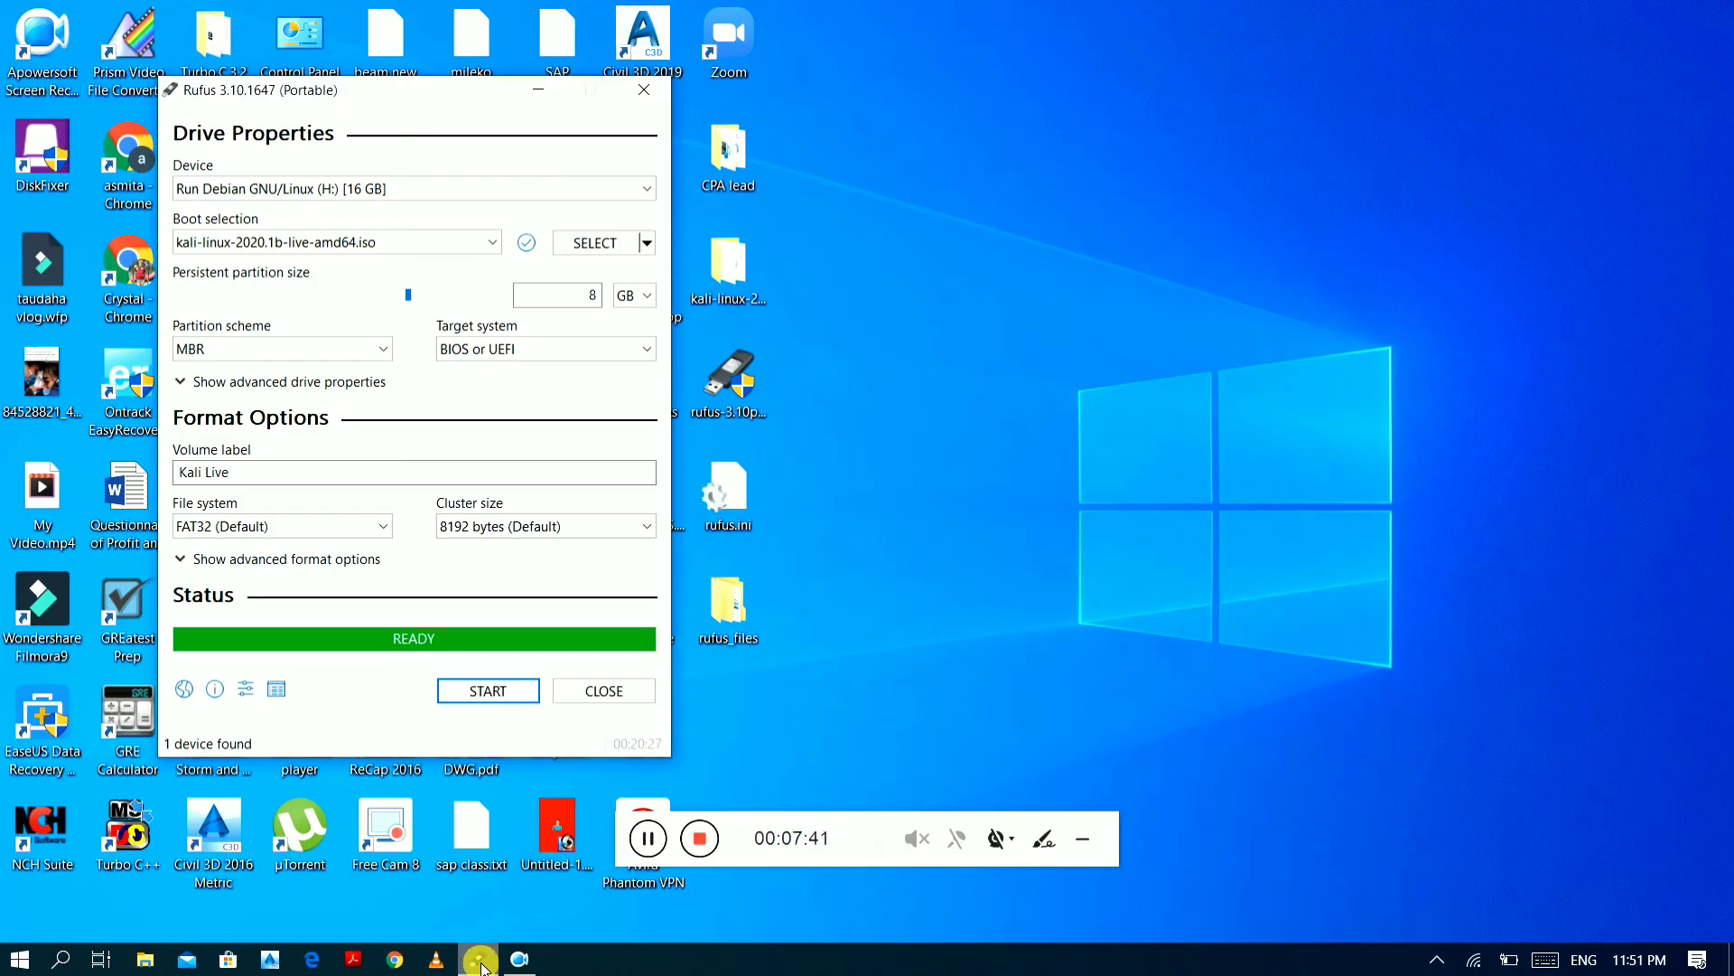
{"action": "left_click", "coordinate": [480, 961]}
{"action": "left_click", "coordinate": [477, 959]}
{"action": "left_click", "coordinate": [648, 838]}
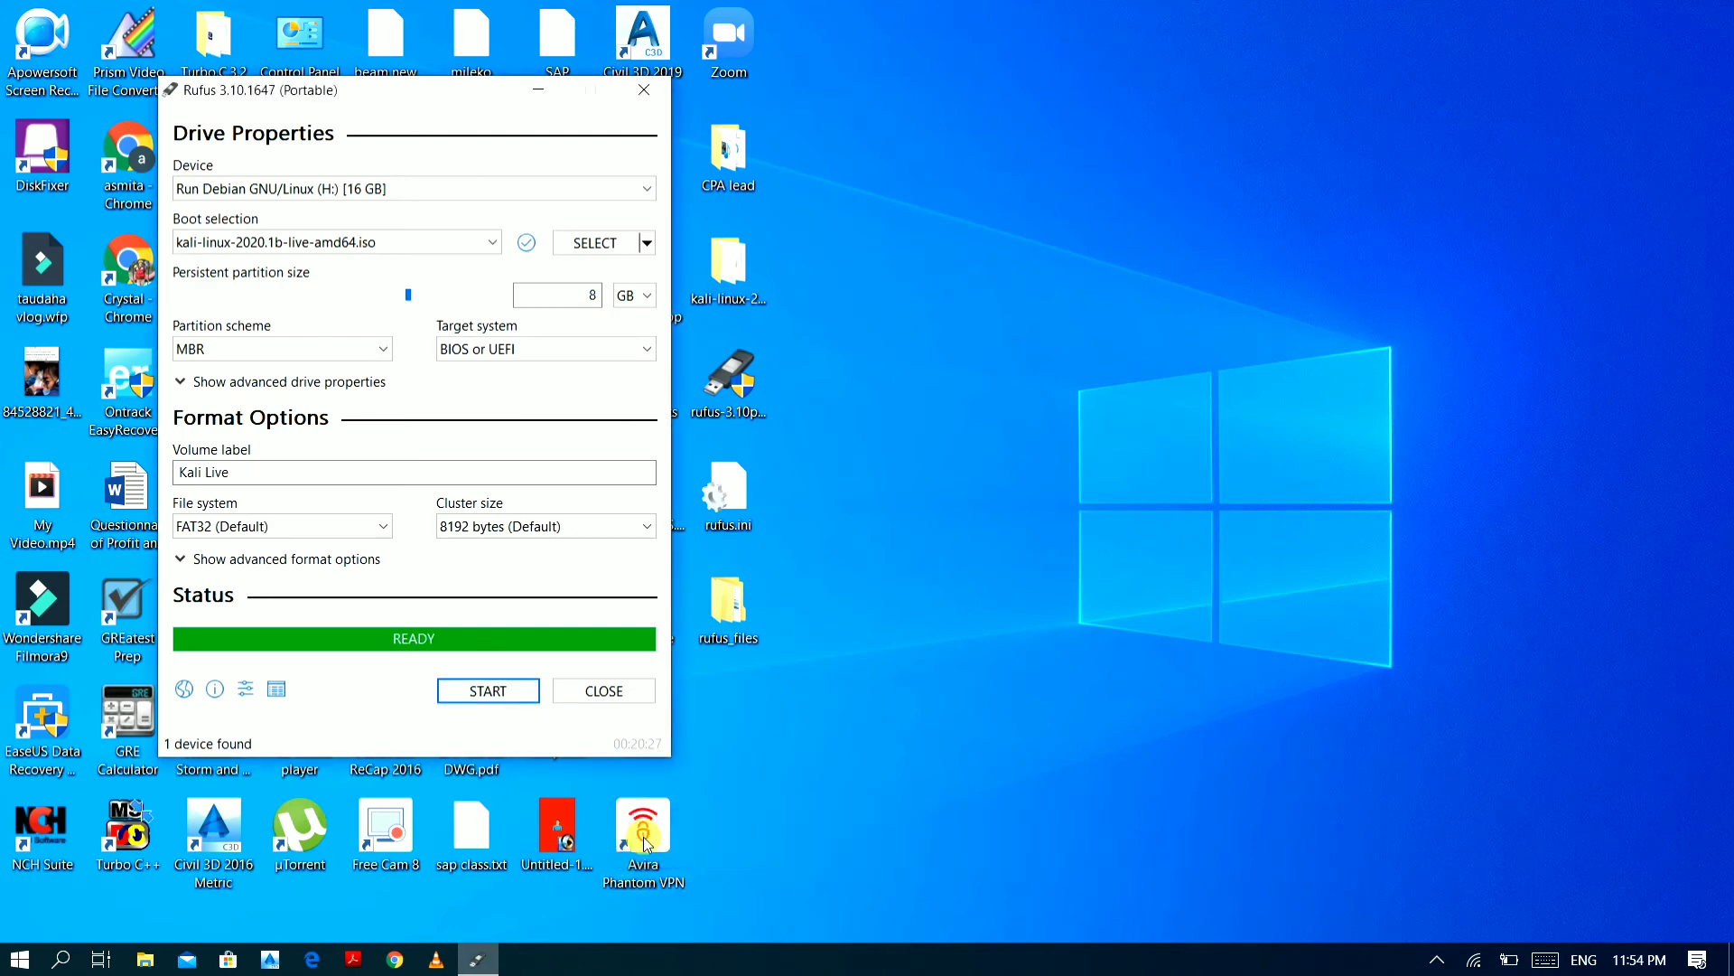
Close Rufus and refresh the desktop.
{"action": "left_click", "coordinate": [602, 690]}
{"action": "right_click", "coordinate": [932, 587]}
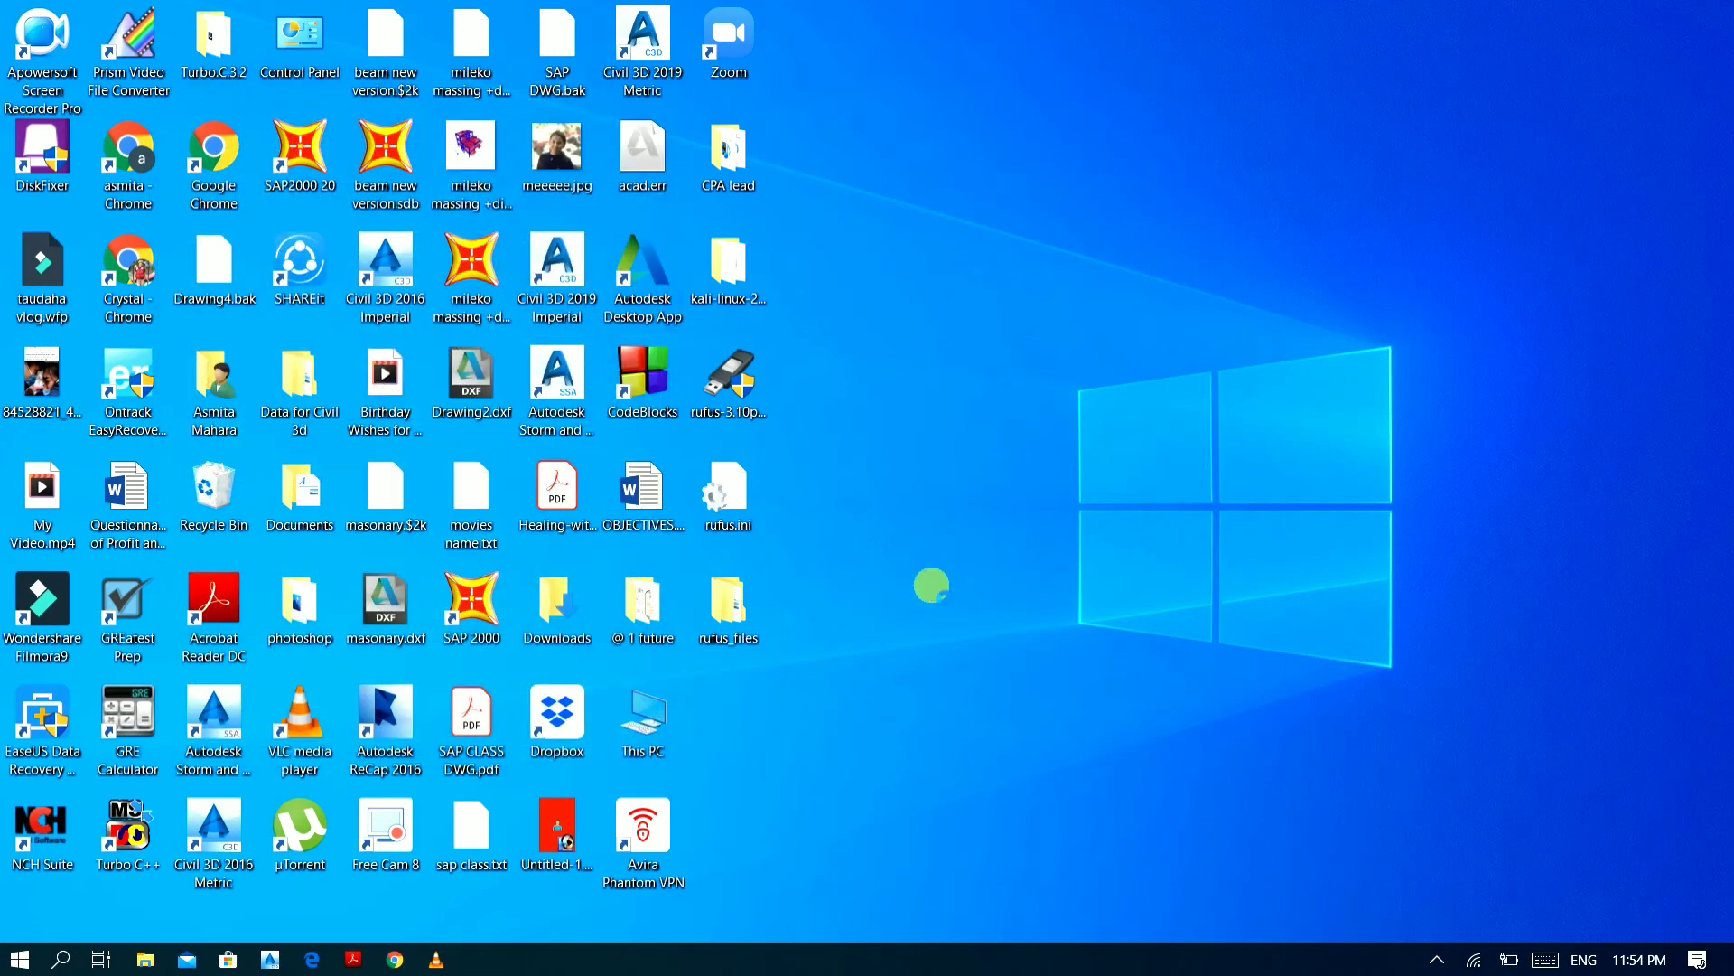
{"action": "left_click", "coordinate": [849, 657]}
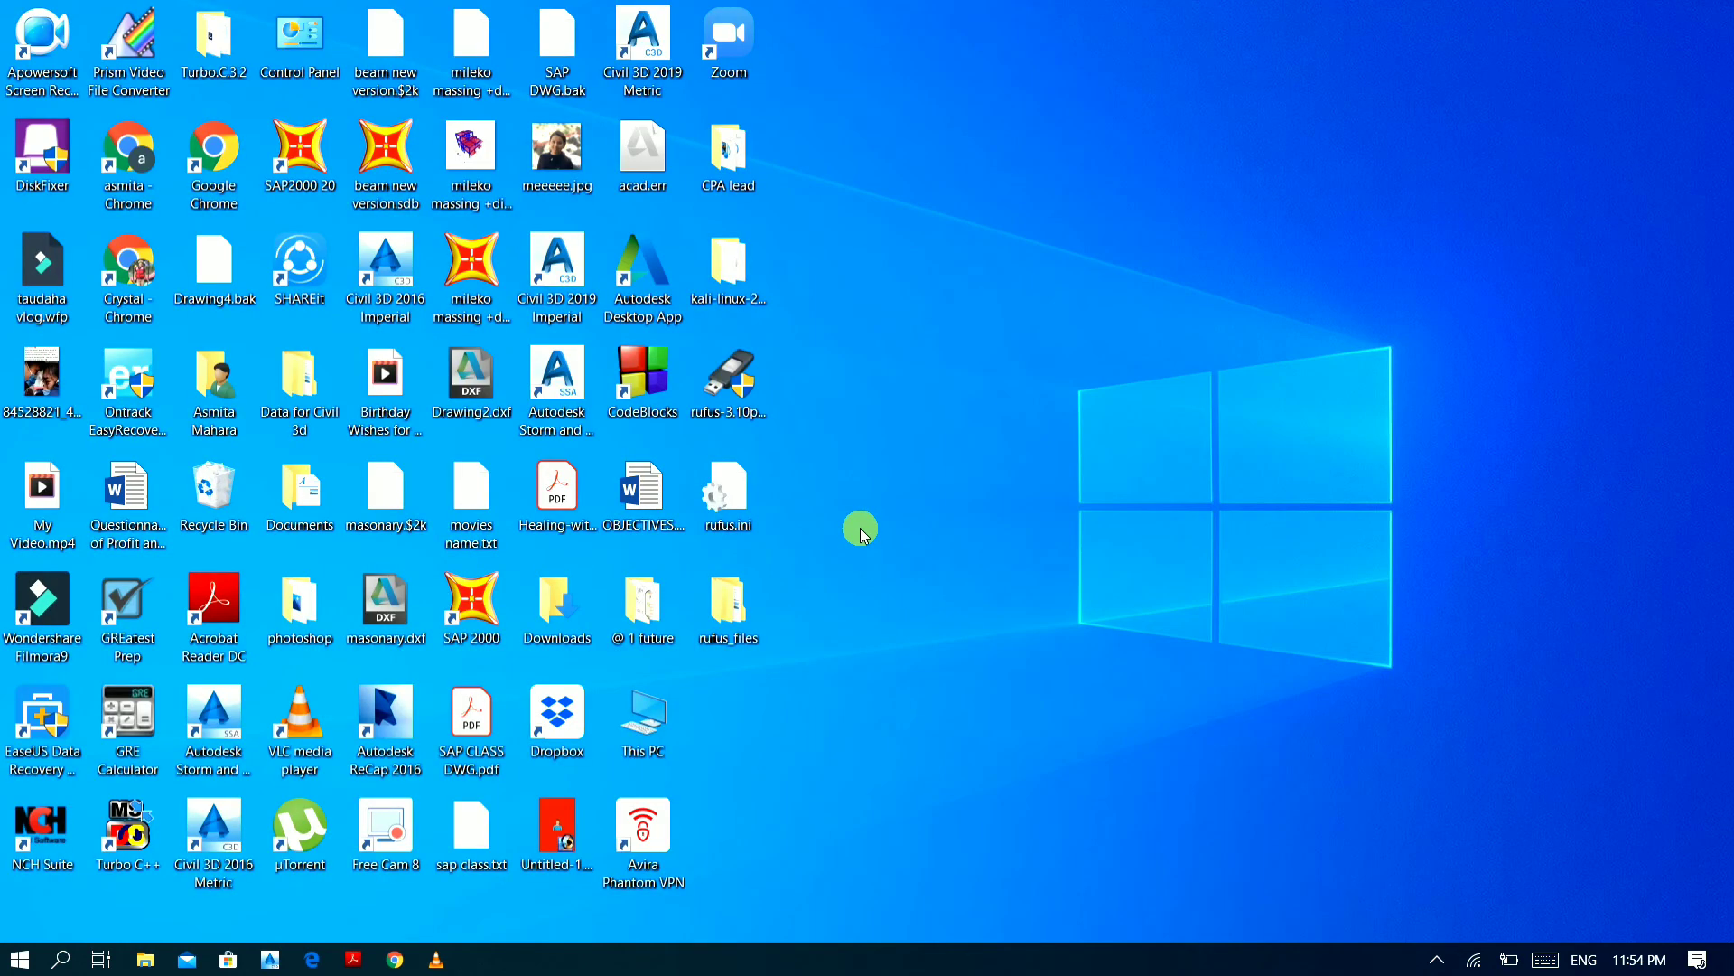
Examine the USB drive's partitions in Disk Management of a maximized Computer Management window, and close it.
{"action": "right_click", "coordinate": [647, 705]}
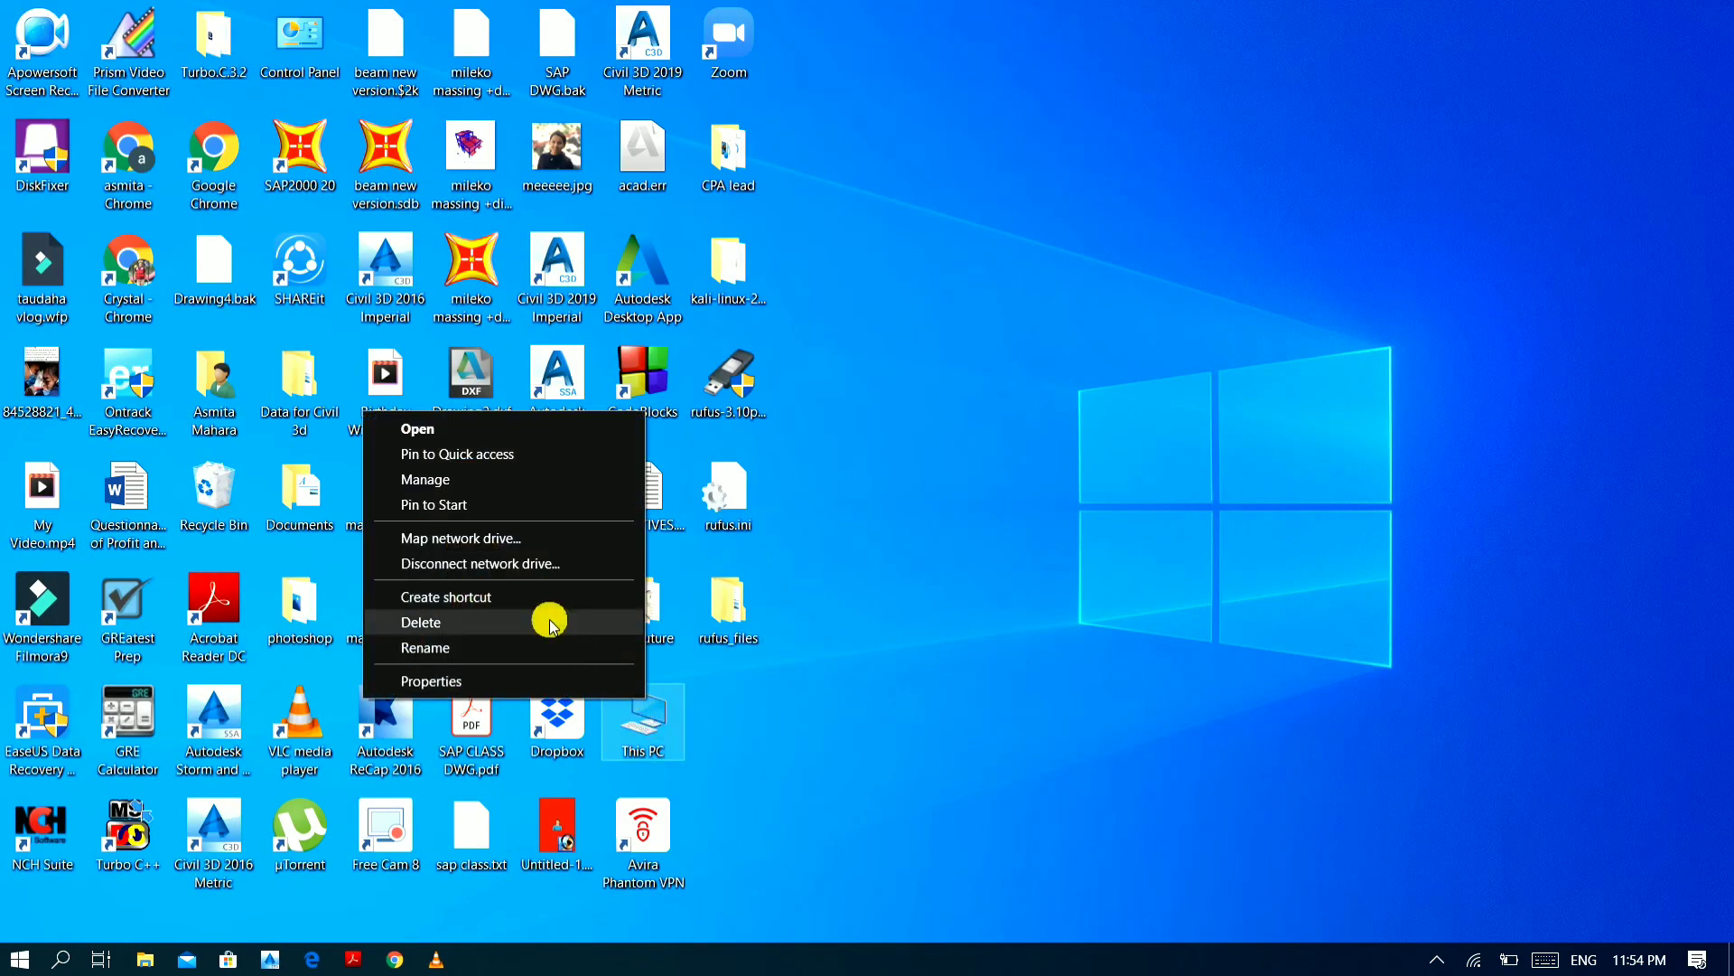
{"action": "left_click", "coordinate": [451, 478]}
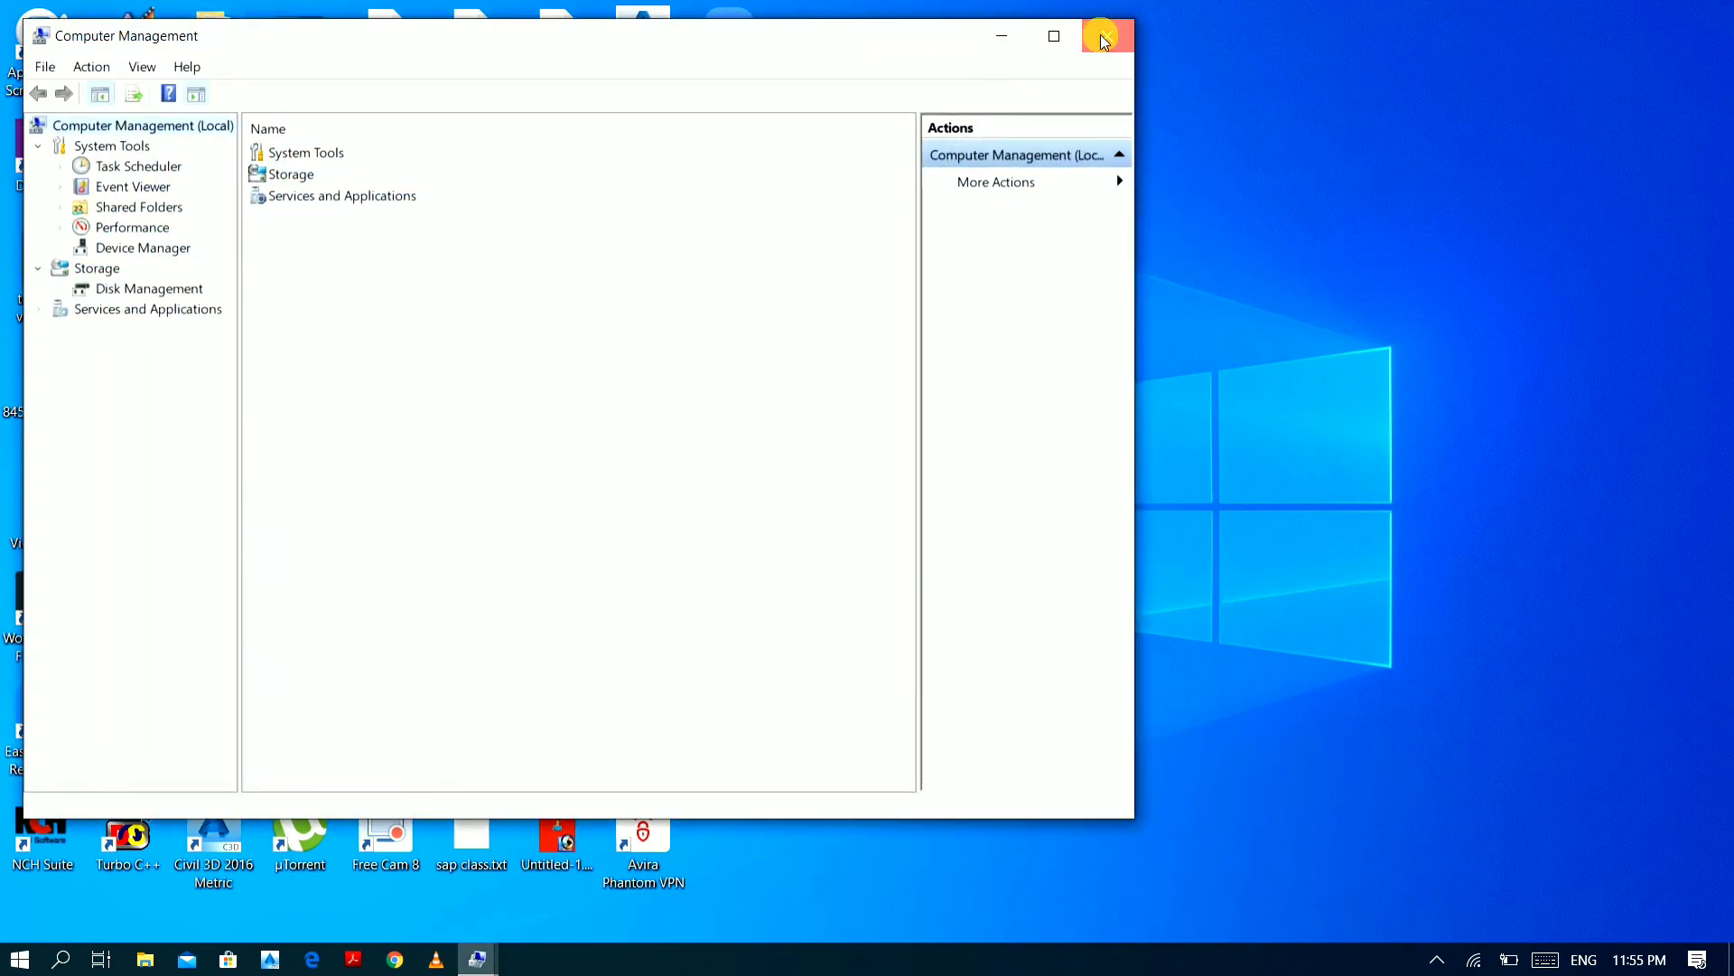
{"action": "left_click", "coordinate": [186, 294]}
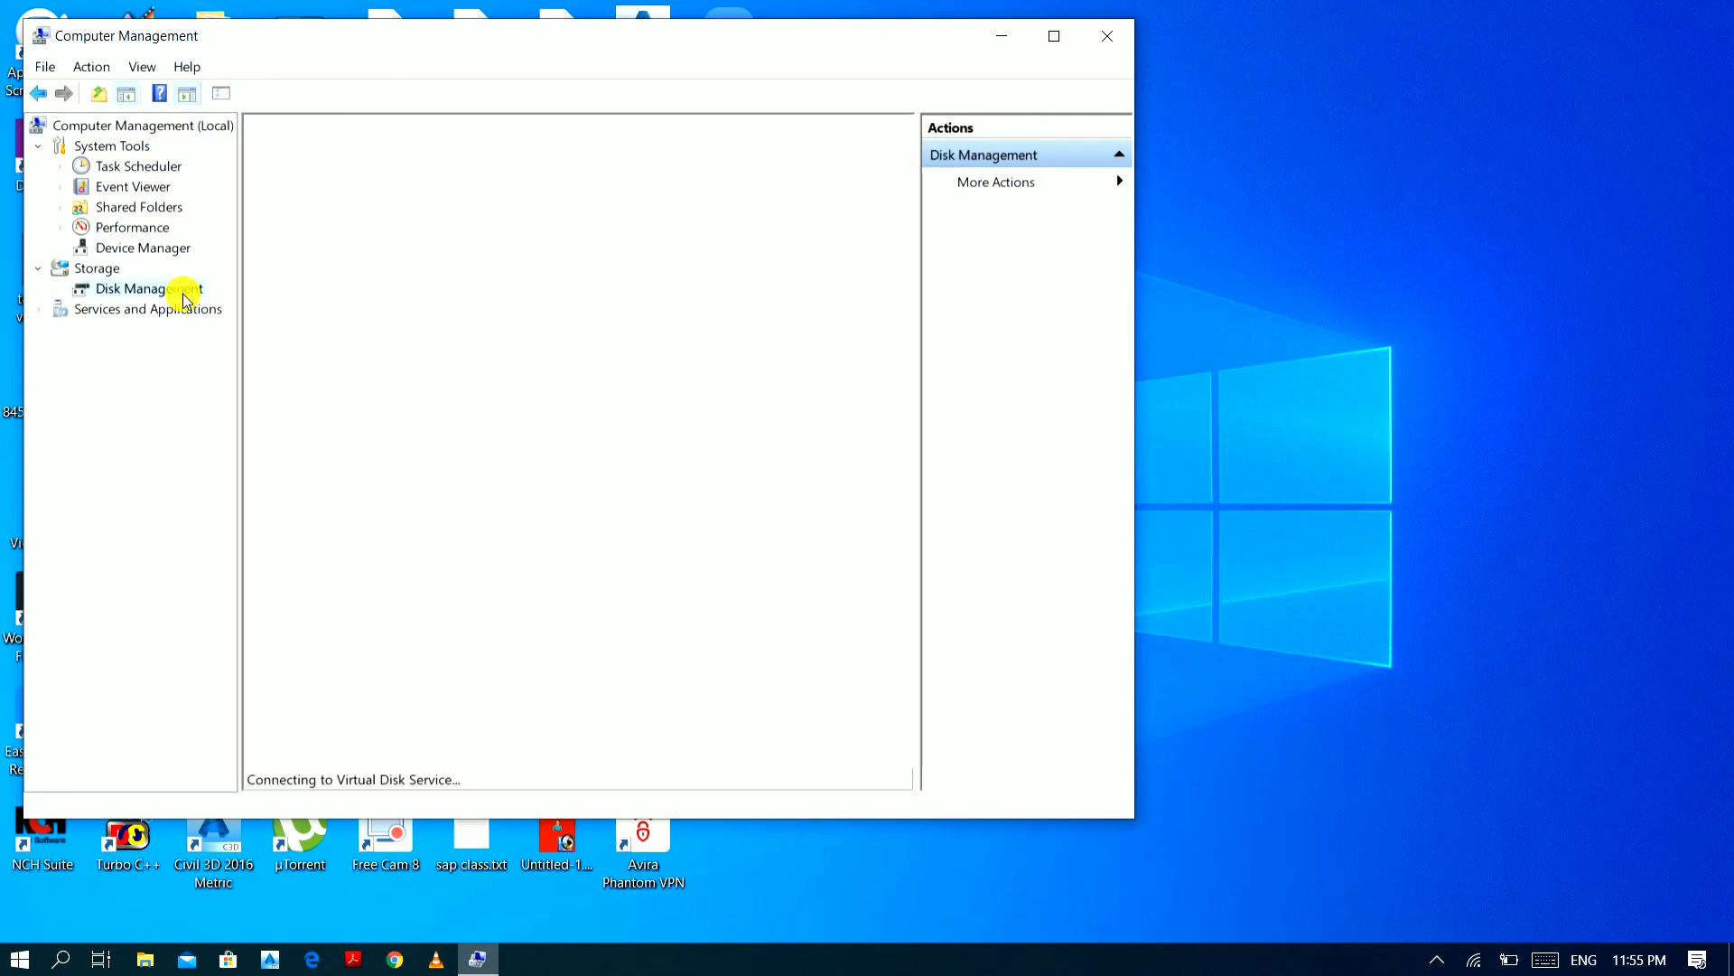
{"action": "left_click", "coordinate": [1051, 34]}
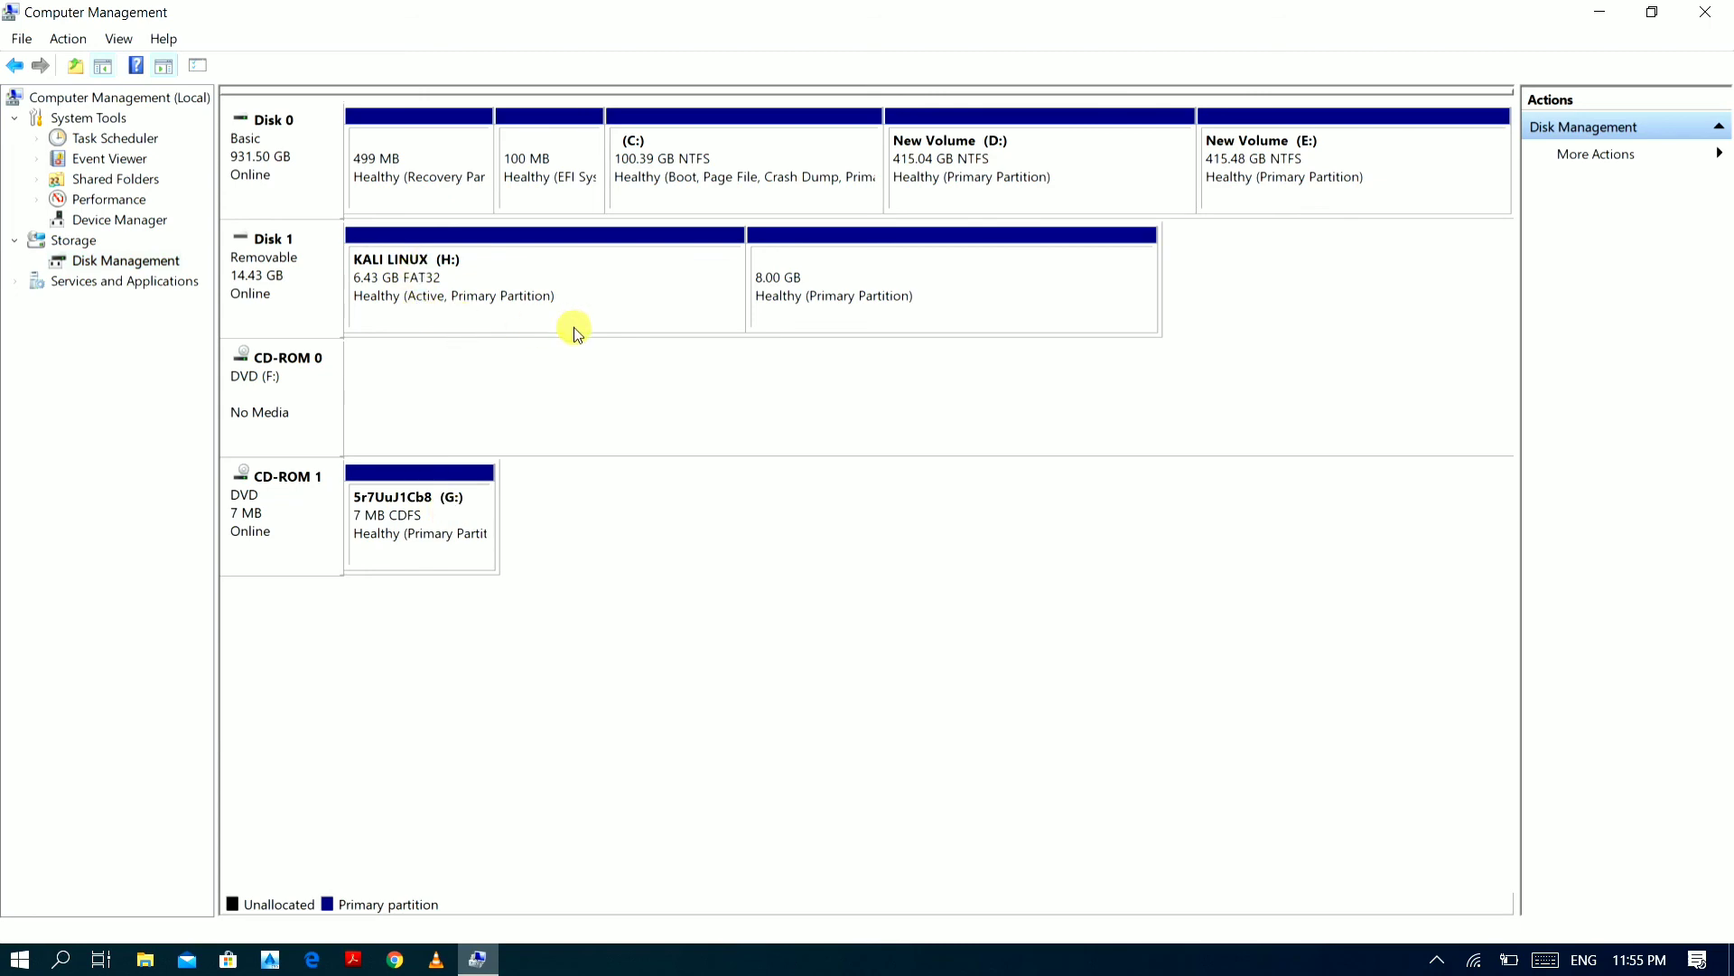
{"action": "left_click", "coordinate": [1705, 11]}
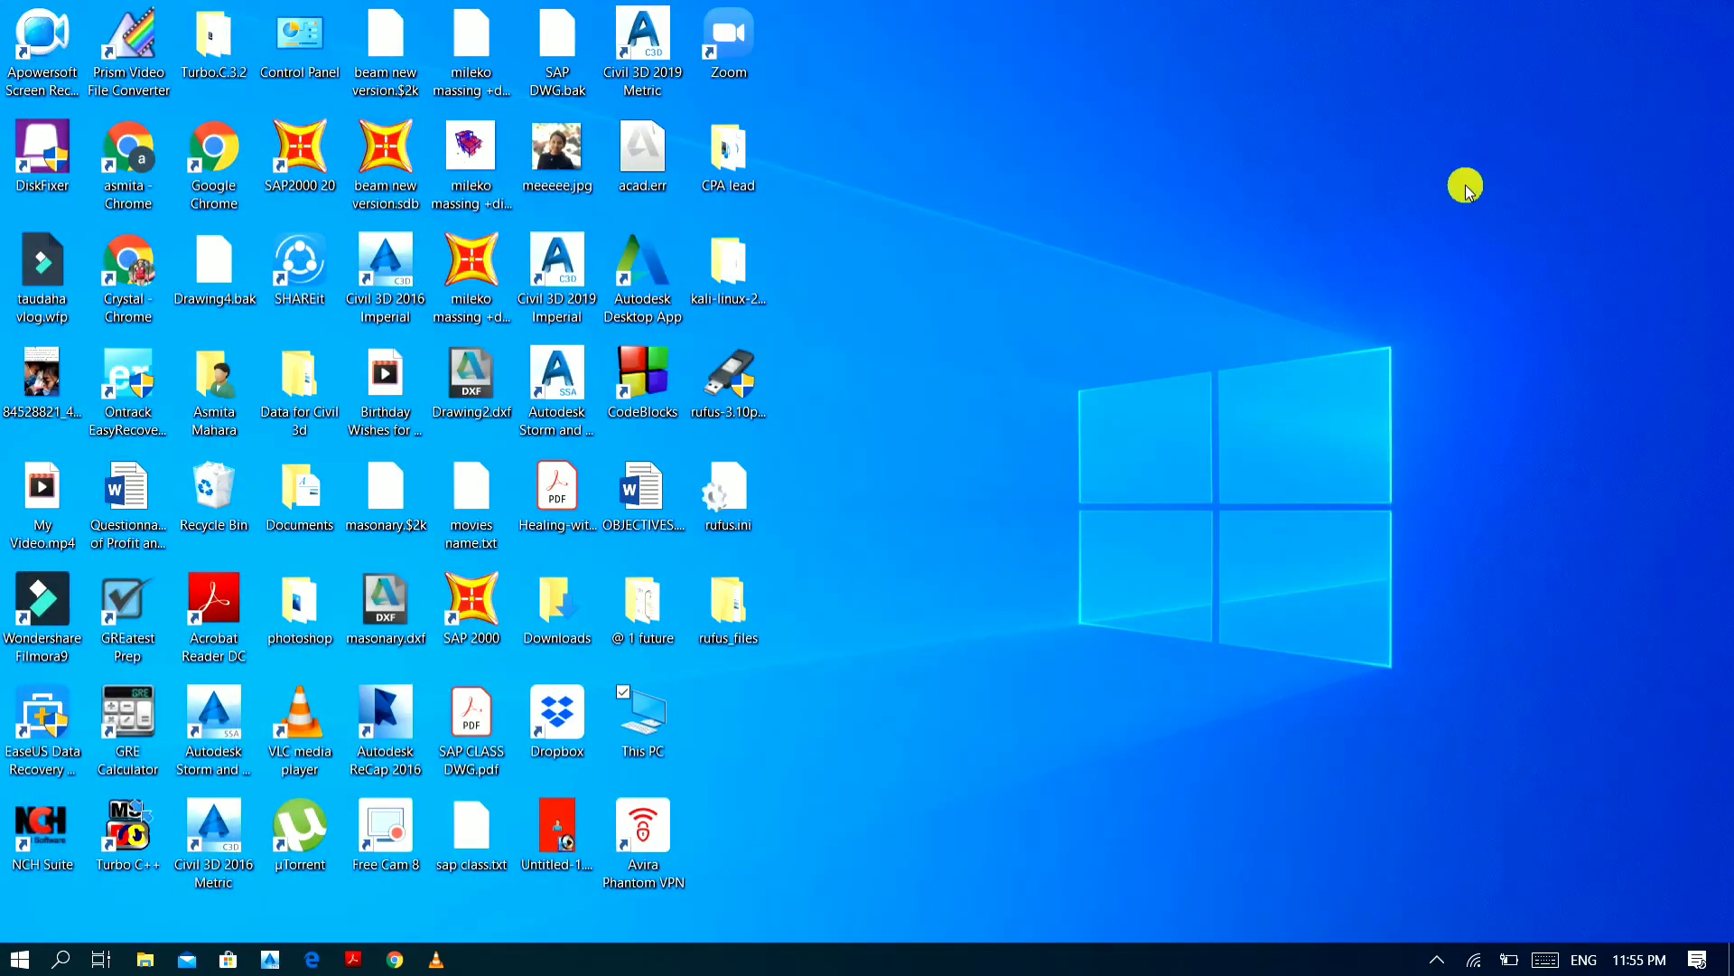